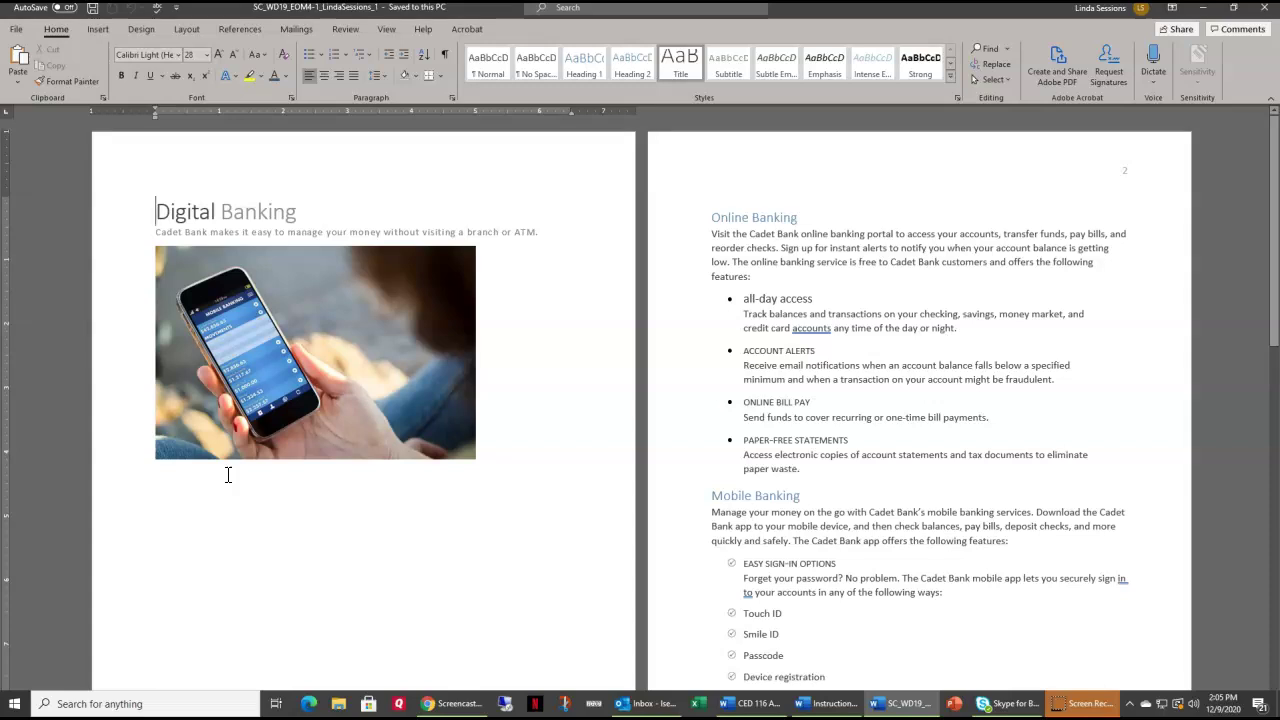
# Save a copy of the document to the Desktop, changing the file name's ending to _2 and replacing the existing file
pyautogui.click(16, 28)
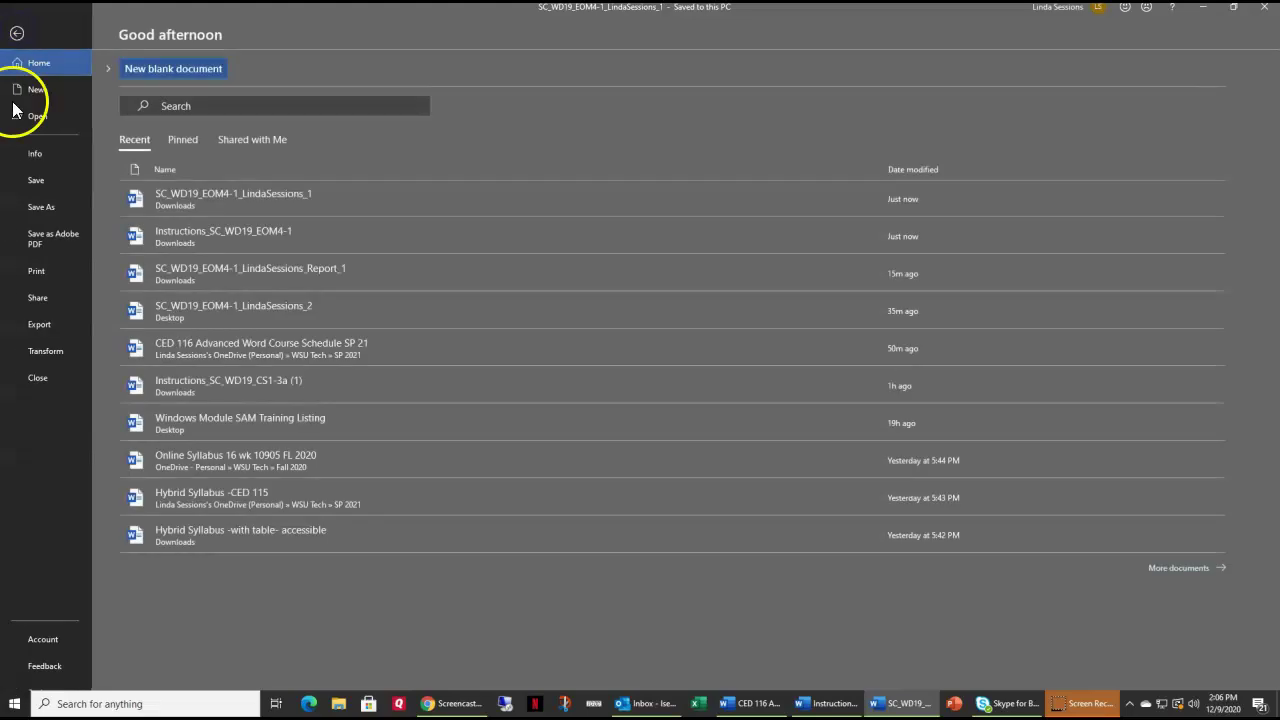
pyautogui.click(33, 208)
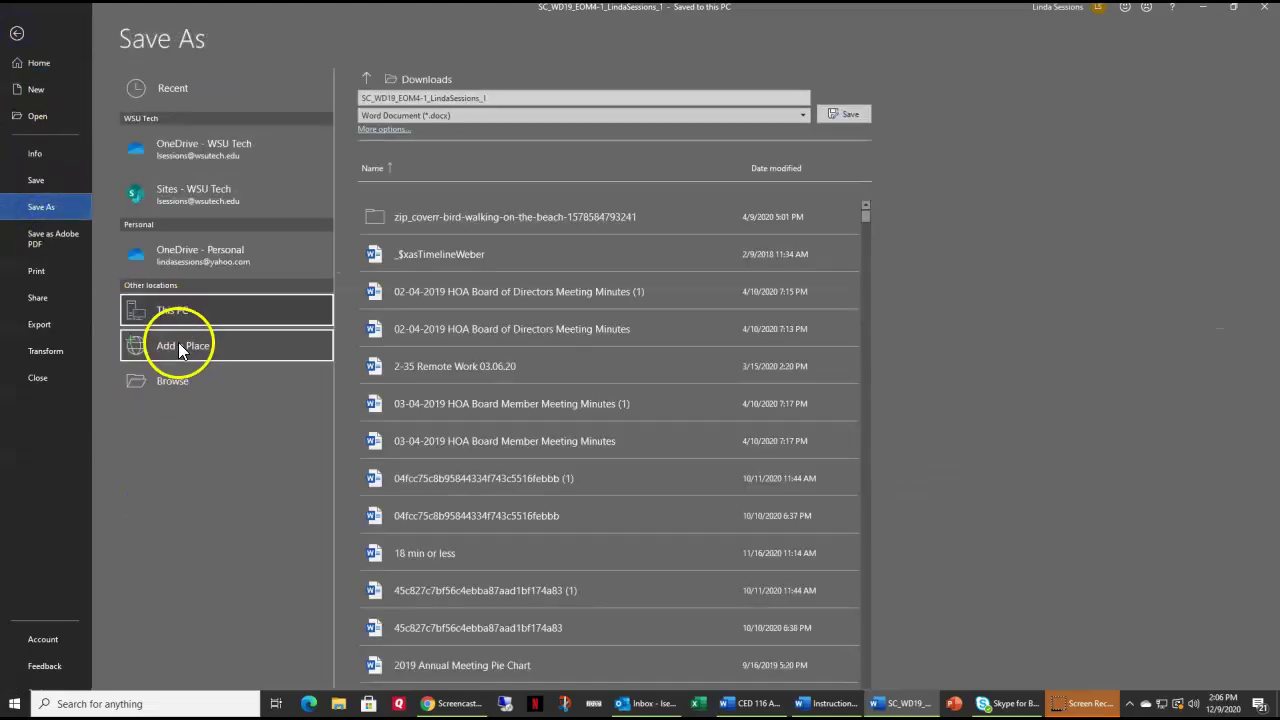
pyautogui.click(166, 381)
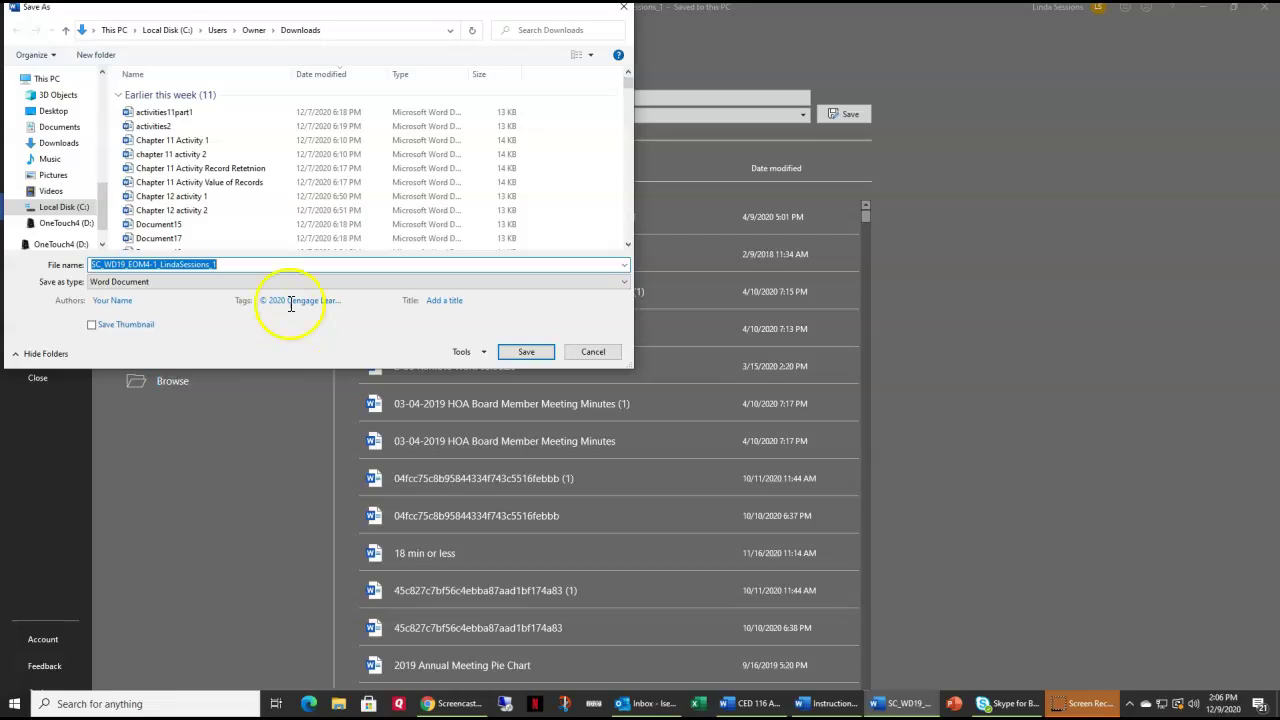
pyautogui.moveTo(106, 207); pyautogui.dragTo(101, 96)
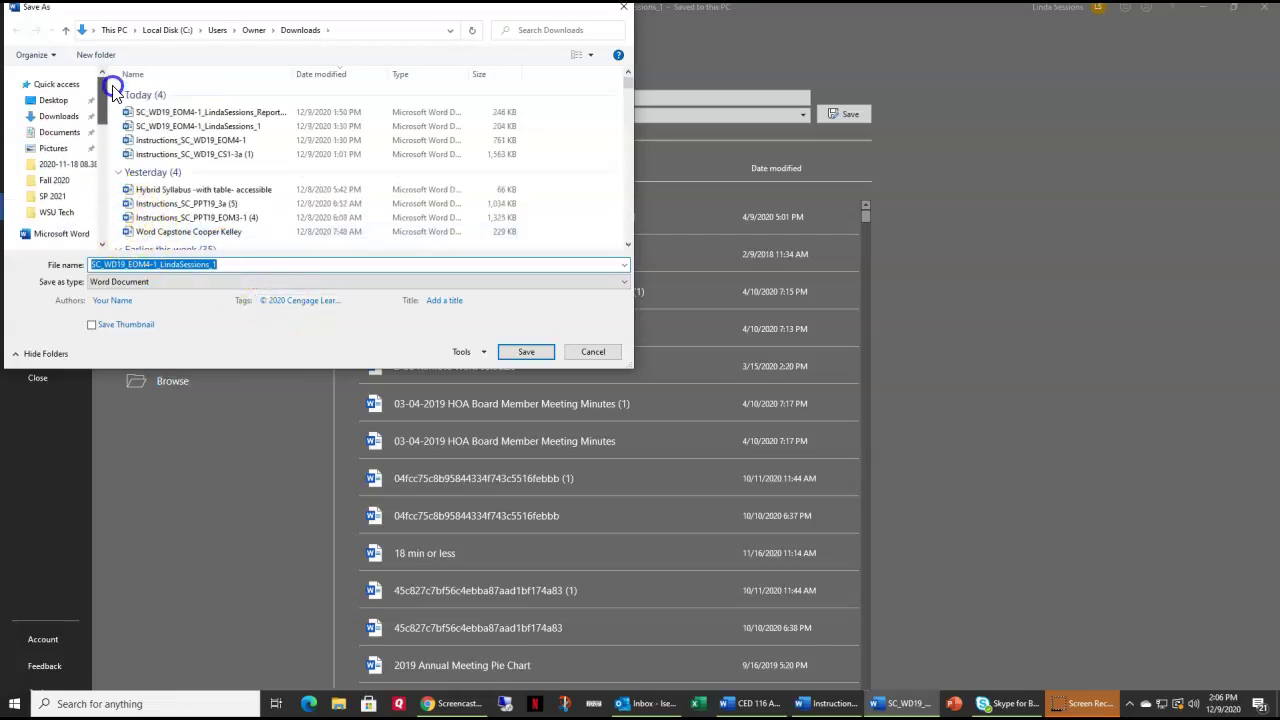
pyautogui.click(53, 100)
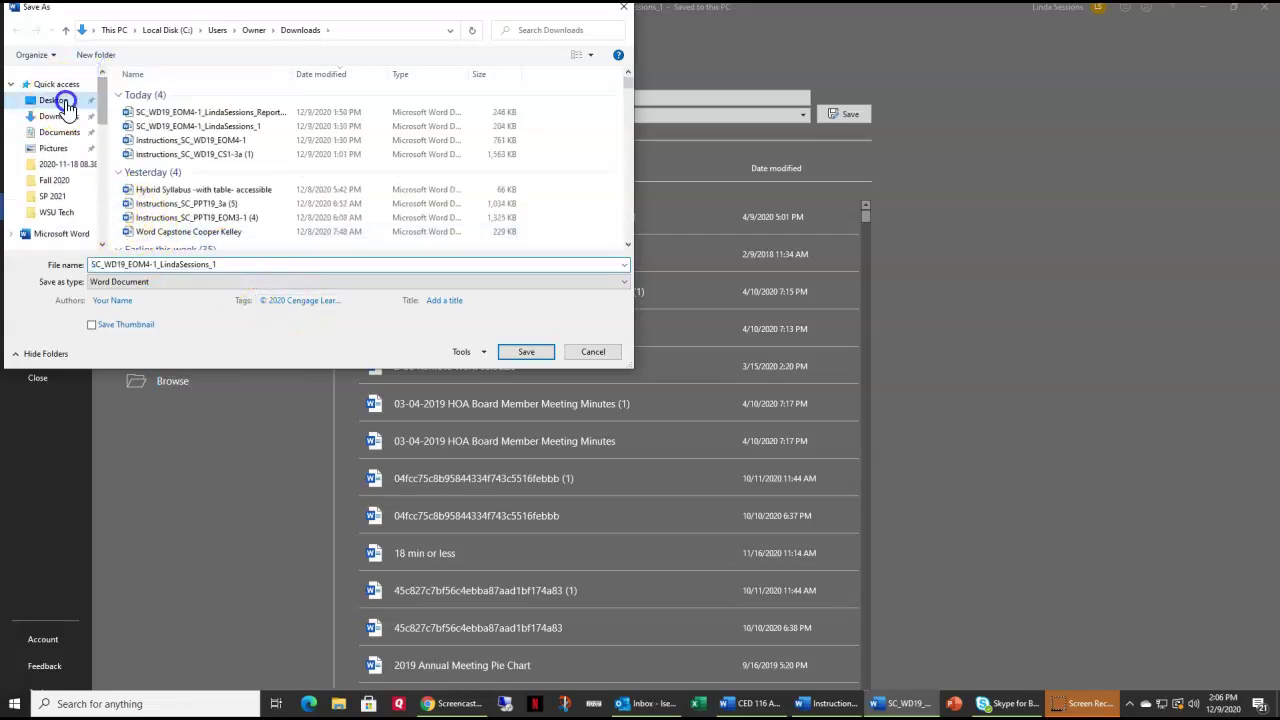
pyautogui.click(227, 263)
pyautogui.doubleClick(227, 263)
pyautogui.click(227, 263)
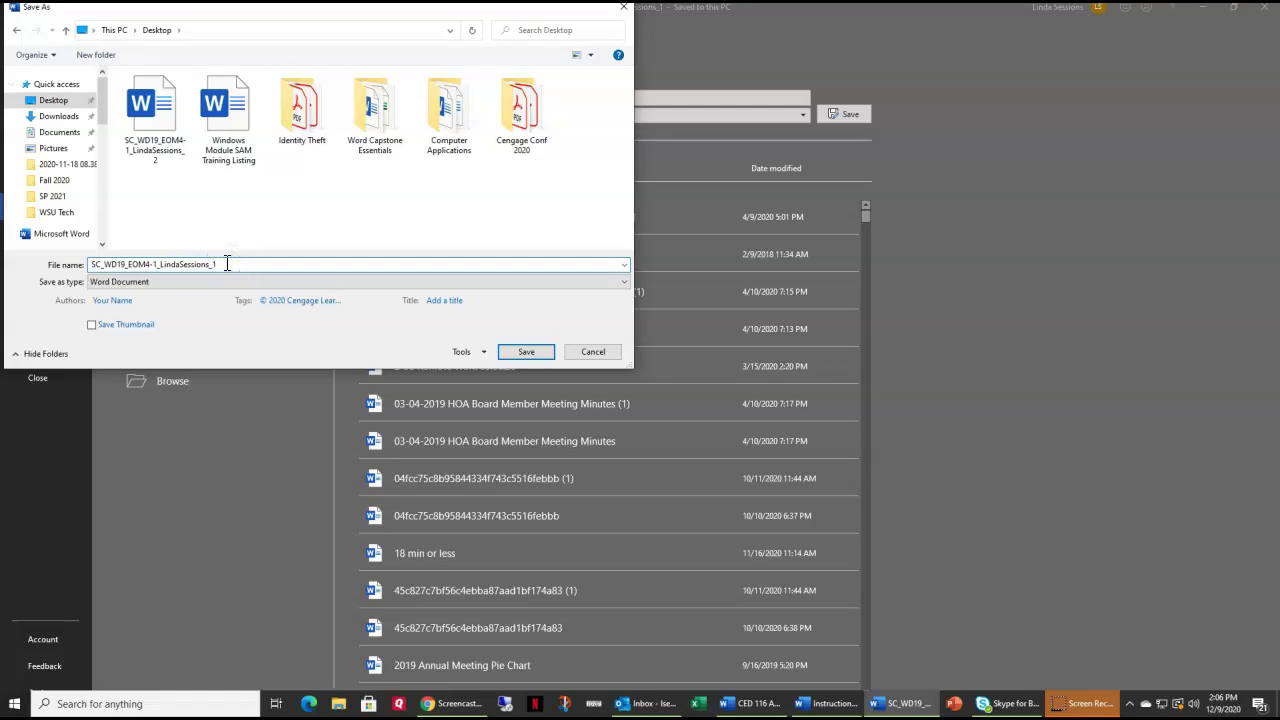
pyautogui.press('BackSpace')
pyautogui.write('2')
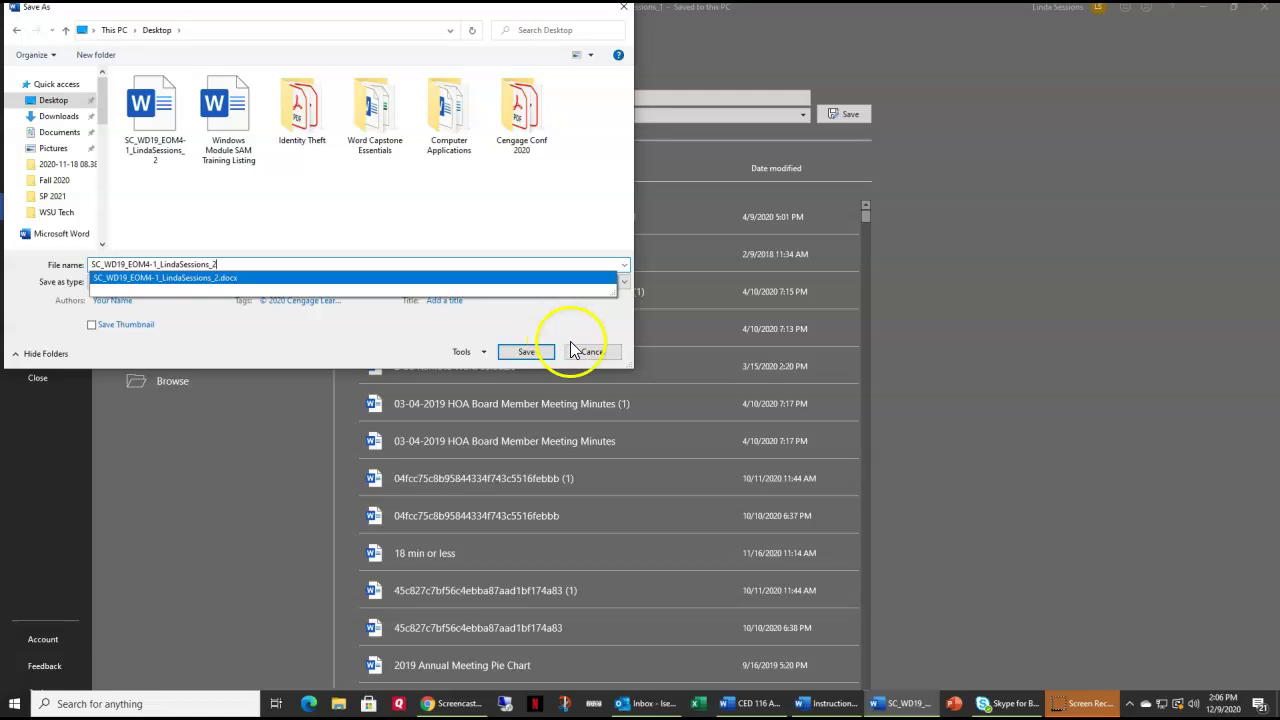
pyautogui.click(526, 351)
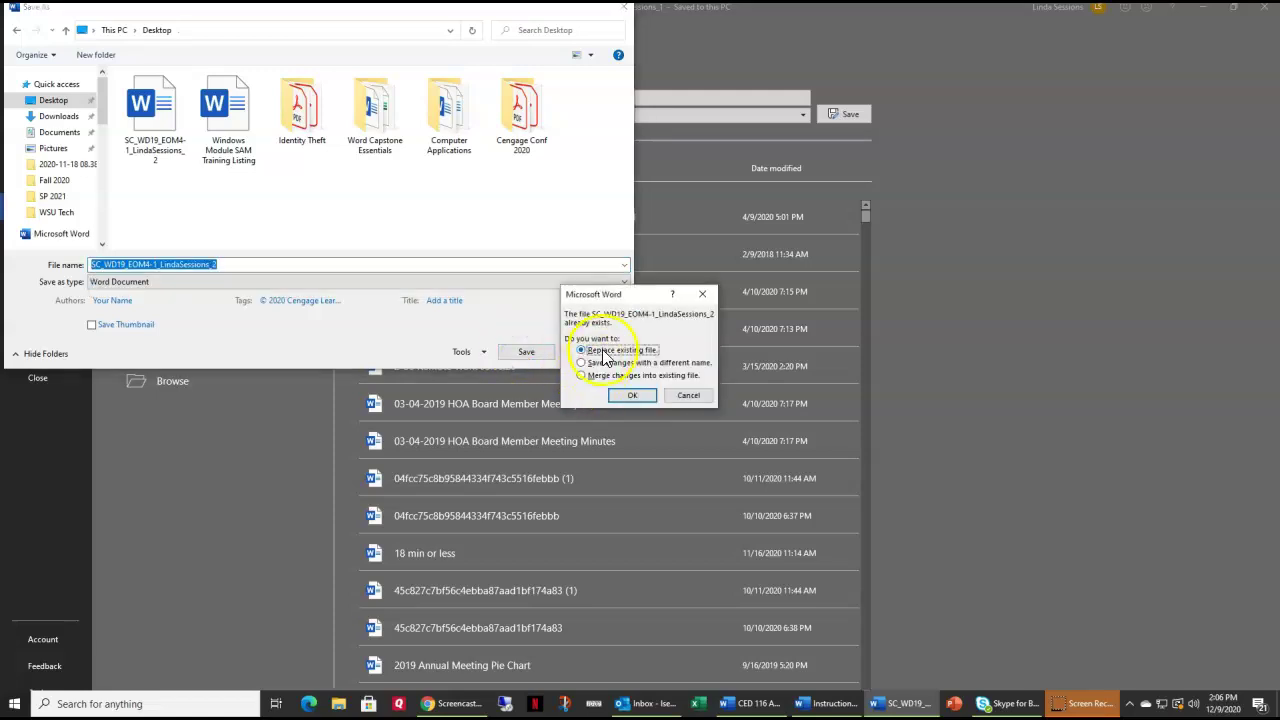
pyautogui.click(632, 395)
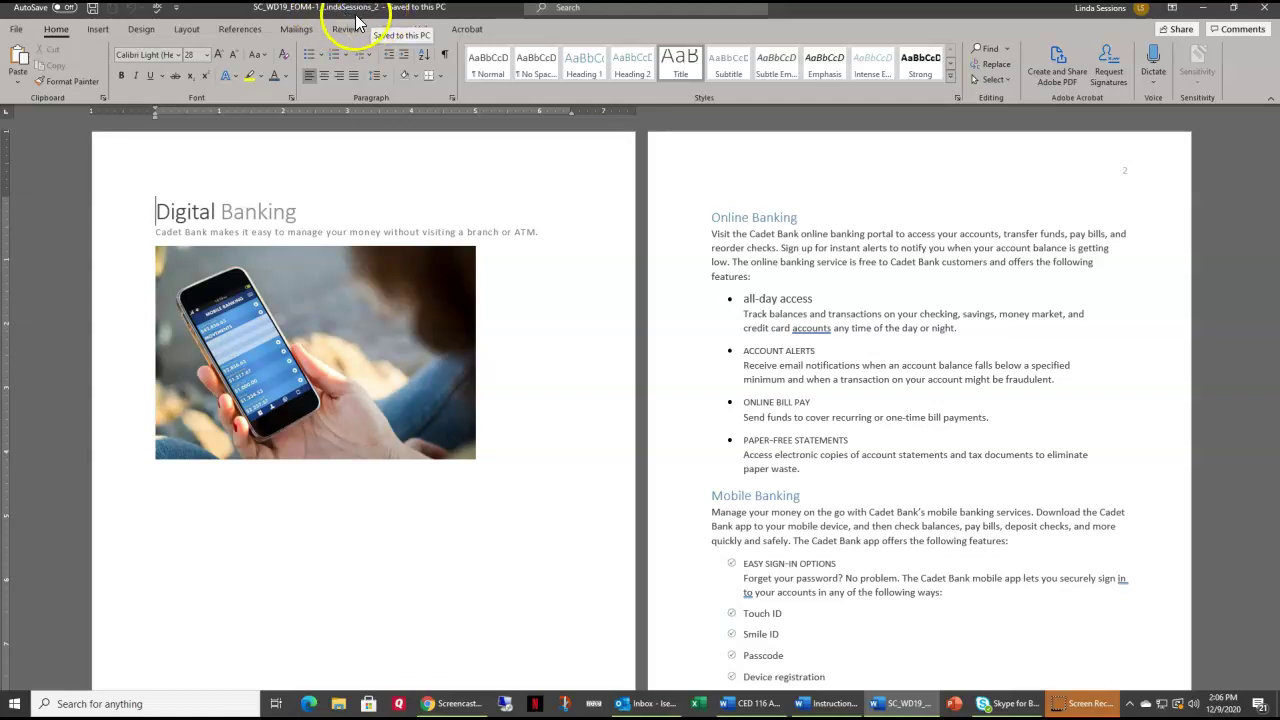
# Condense the character spacing of the "Digital Banking" title by 1 pt
pyautogui.moveTo(1272, 229); pyautogui.dragTo(1274, 335)
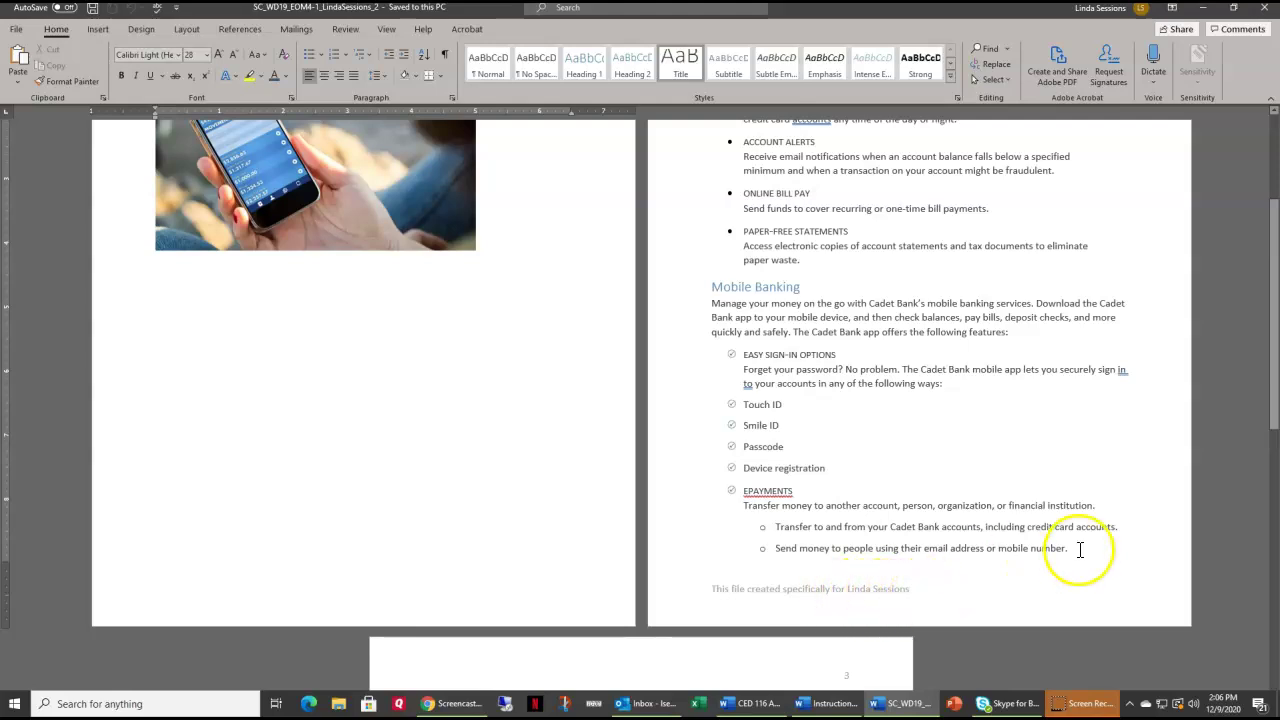
pyautogui.moveTo(1274, 413); pyautogui.dragTo(1274, 327)
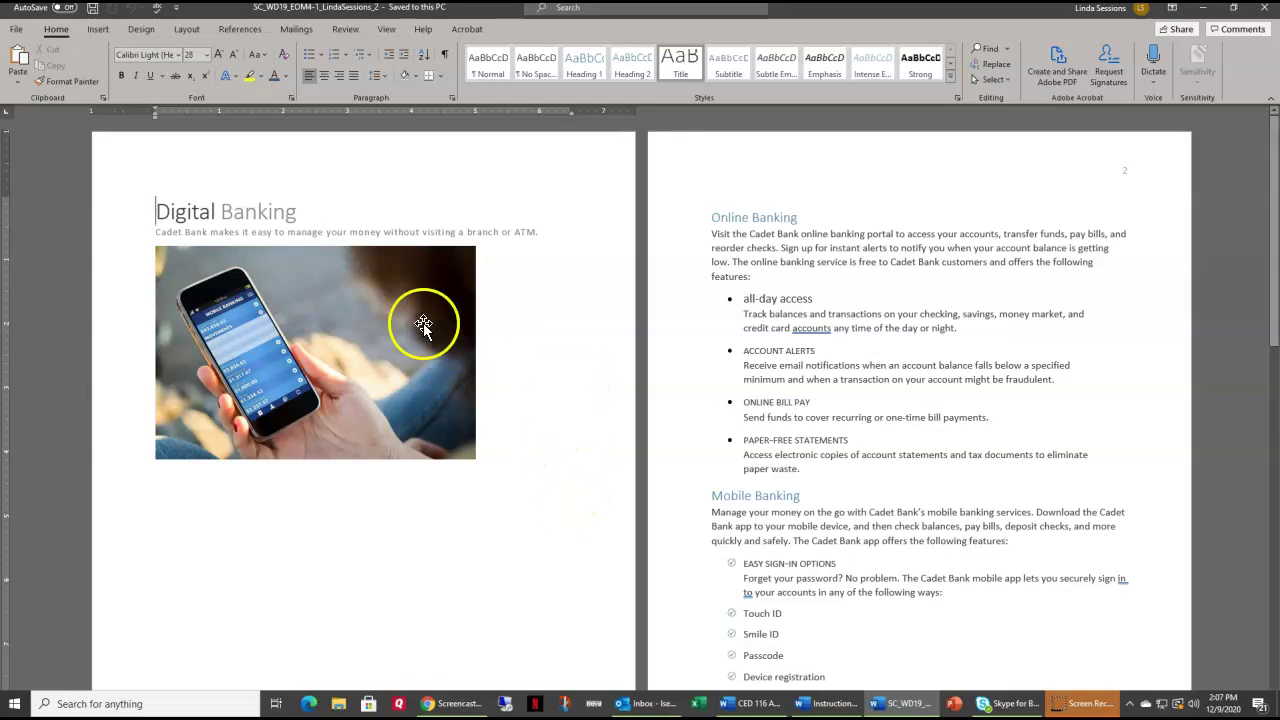
pyautogui.click(158, 208)
pyautogui.moveTo(158, 208); pyautogui.dragTo(283, 208)
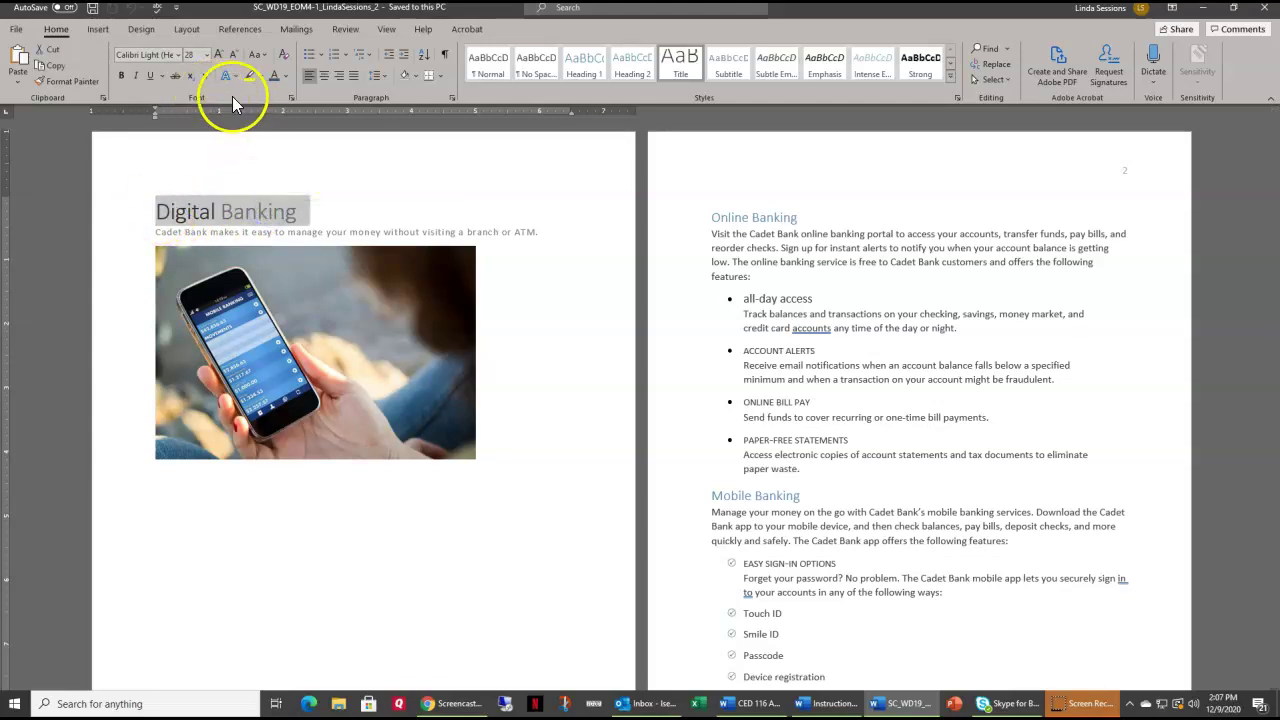
pyautogui.click(290, 97)
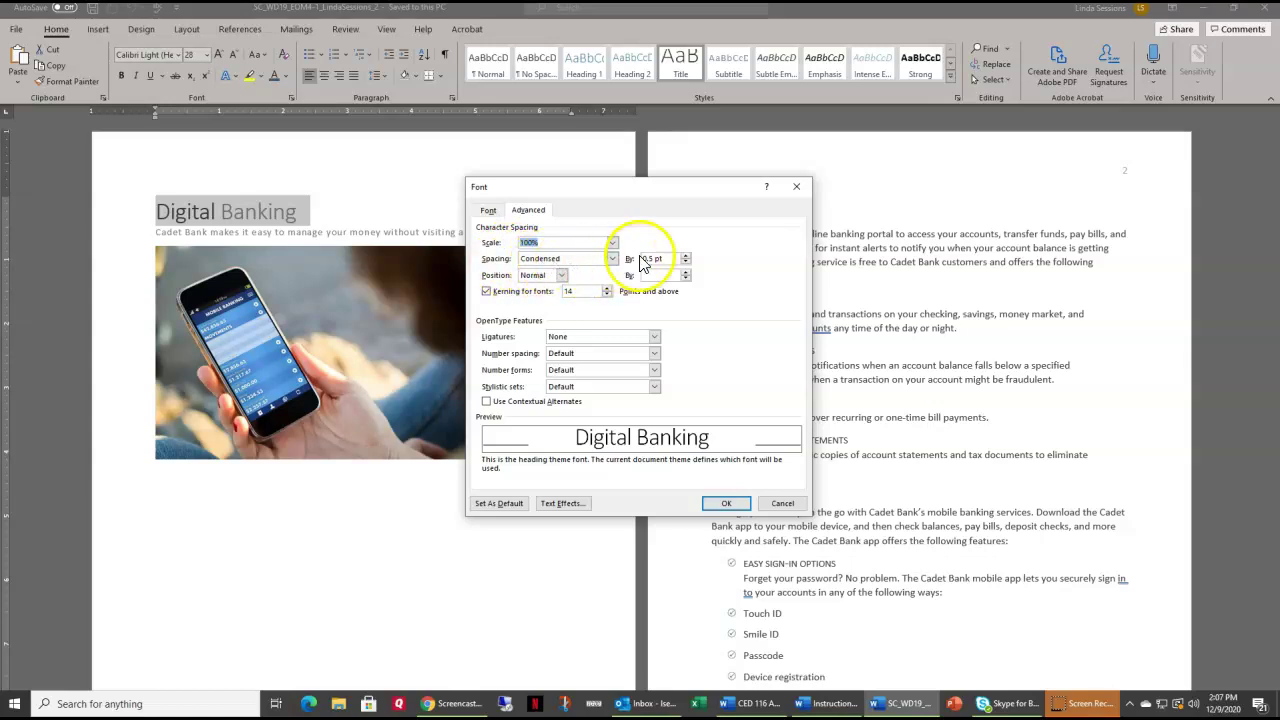
pyautogui.moveTo(662, 258); pyautogui.dragTo(614, 261)
pyautogui.write('1')
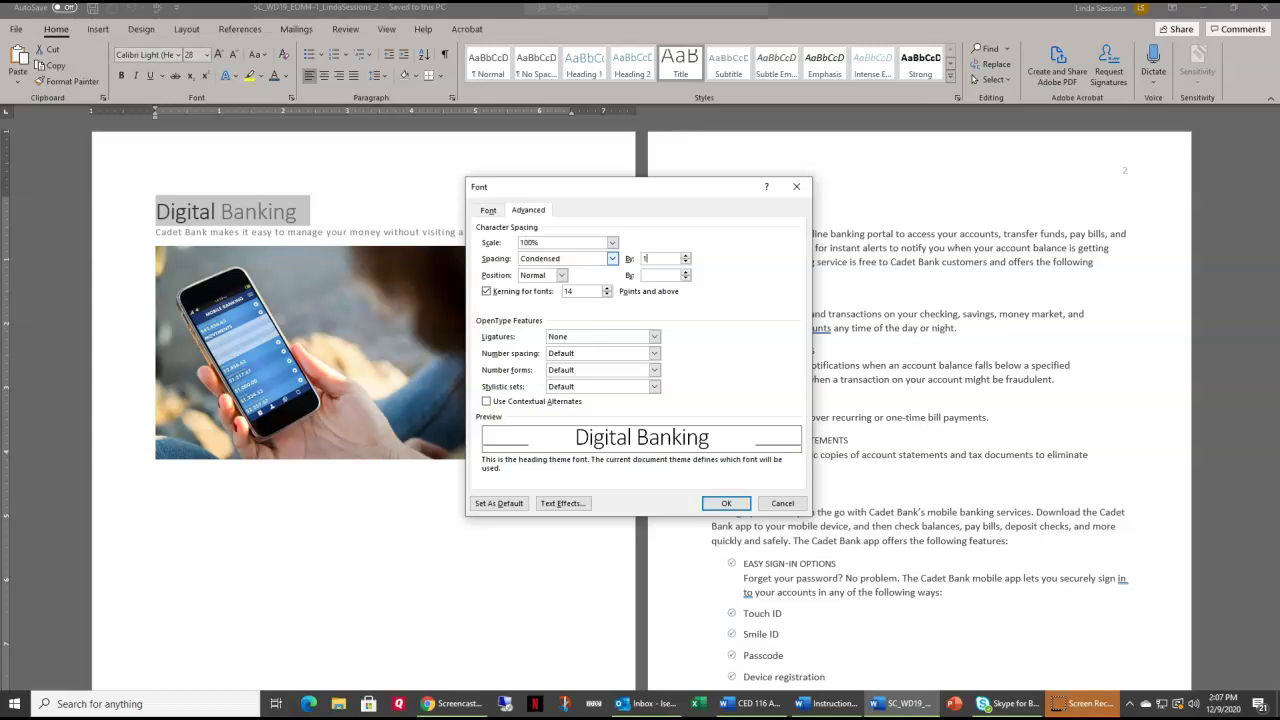
pyautogui.press('Return')
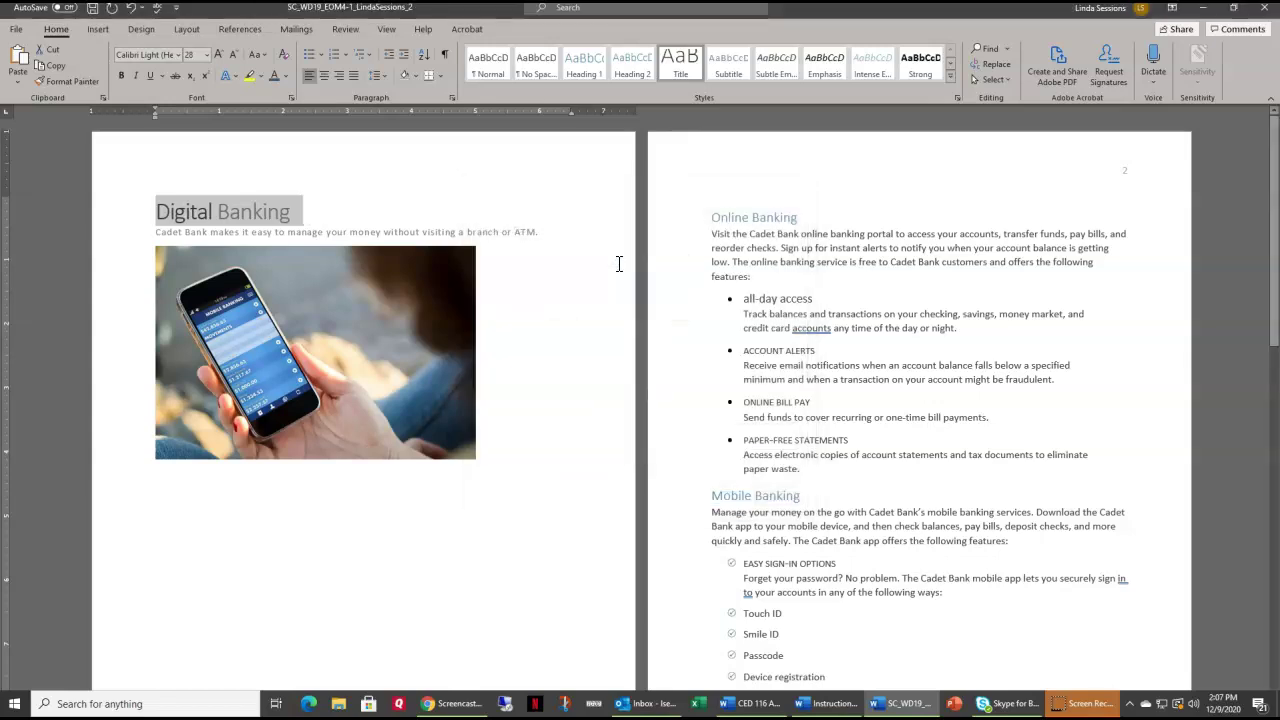
# Review the advanced character spacing settings of the "Digital Banking" title
pyautogui.click(172, 214)
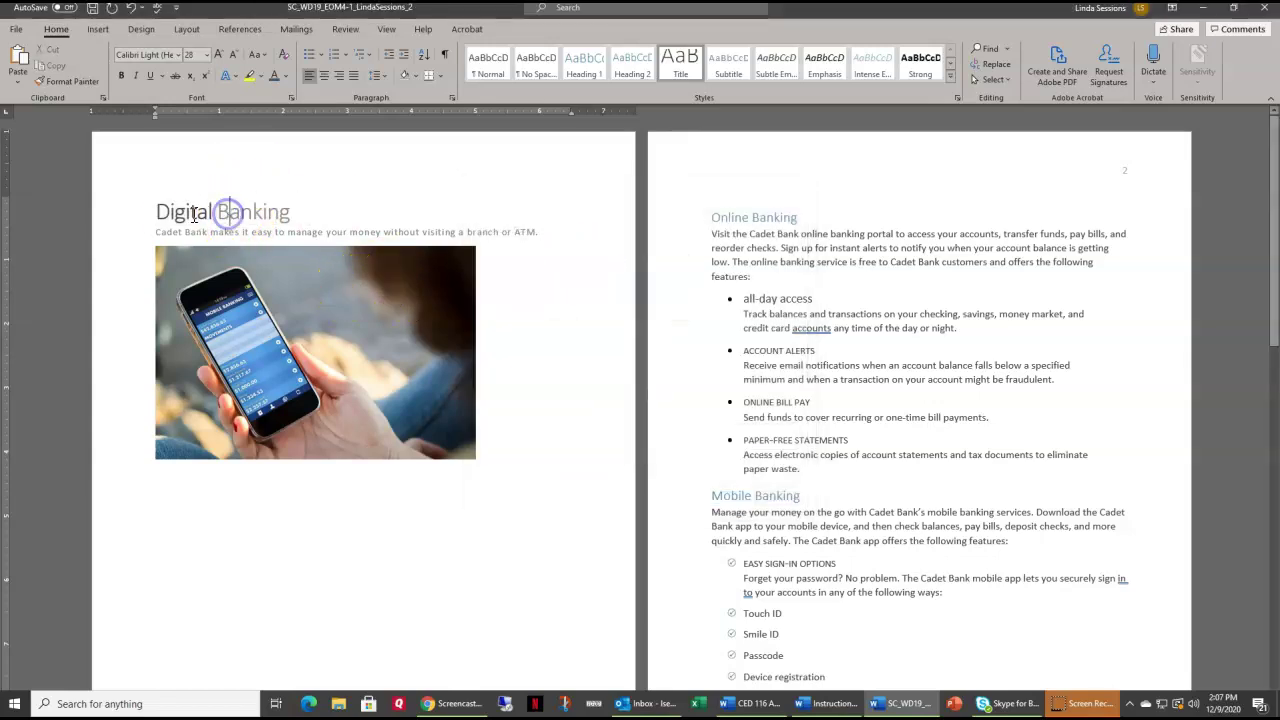
pyautogui.moveTo(158, 210); pyautogui.dragTo(277, 203)
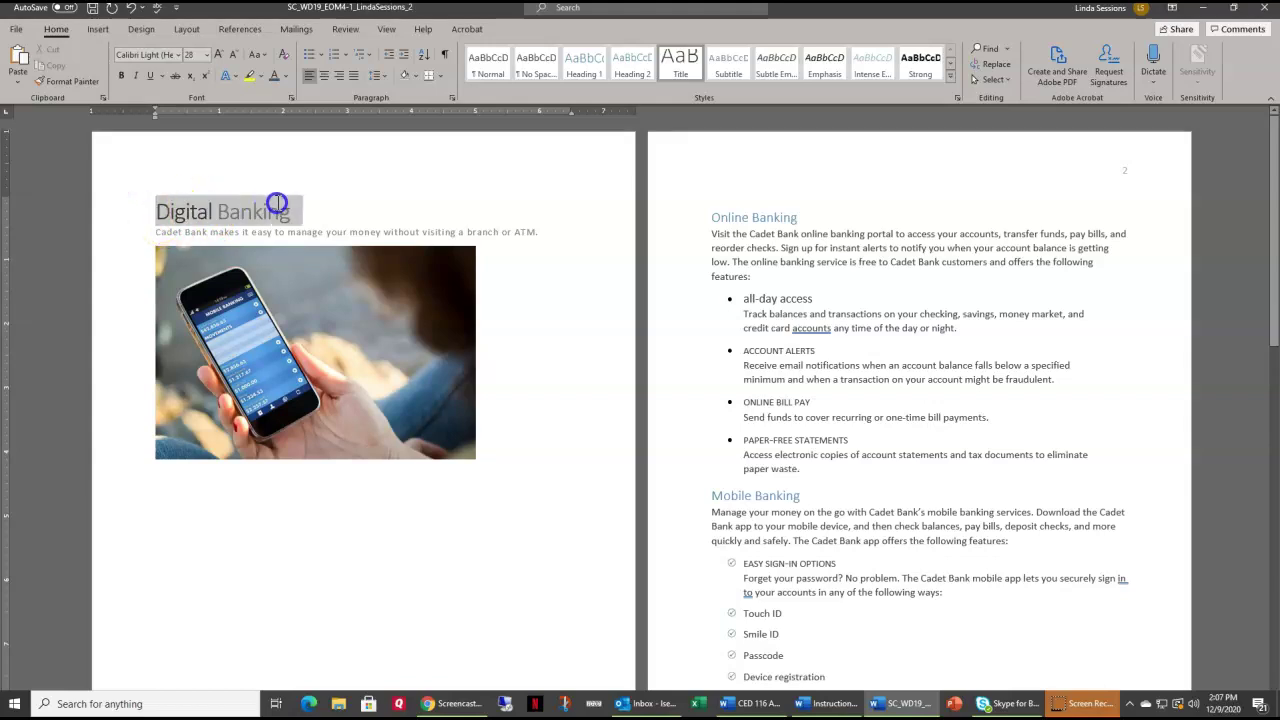
pyautogui.click(290, 97)
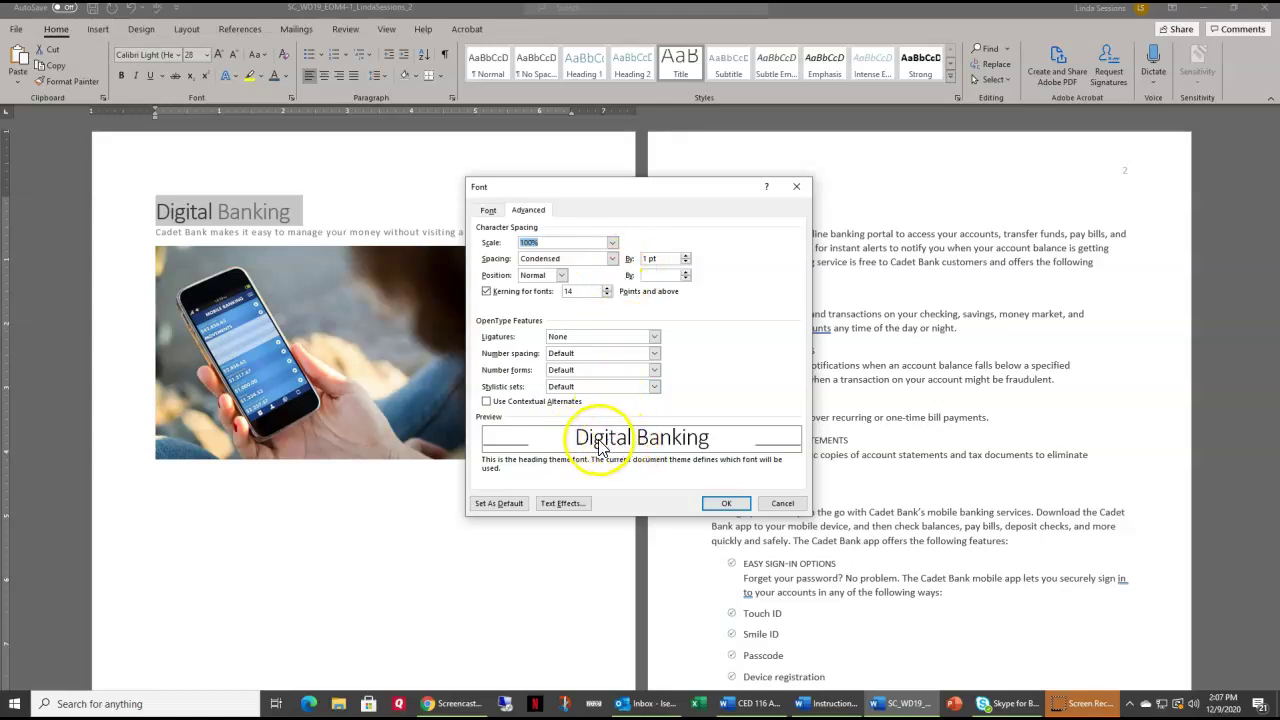
pyautogui.click(718, 503)
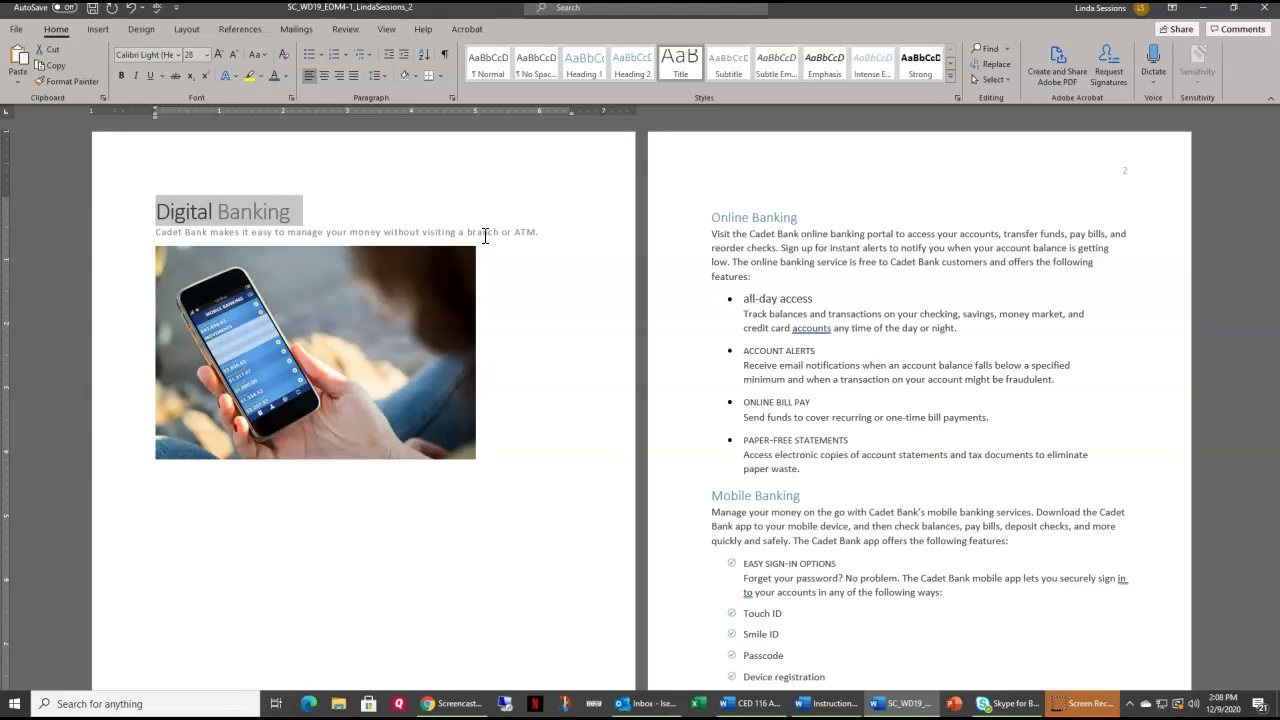
# Delete the page break below the phone picture, showing formatting marks only for the deletion
pyautogui.click(446, 60)
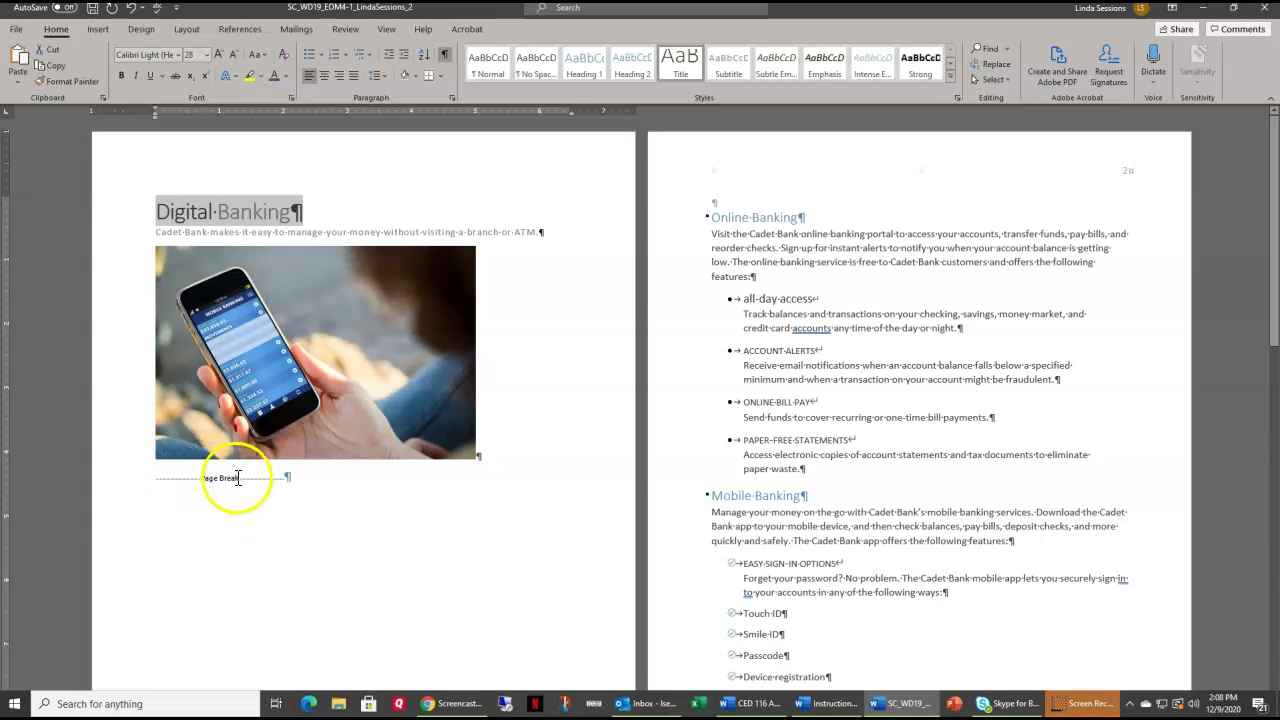
pyautogui.click(125, 487)
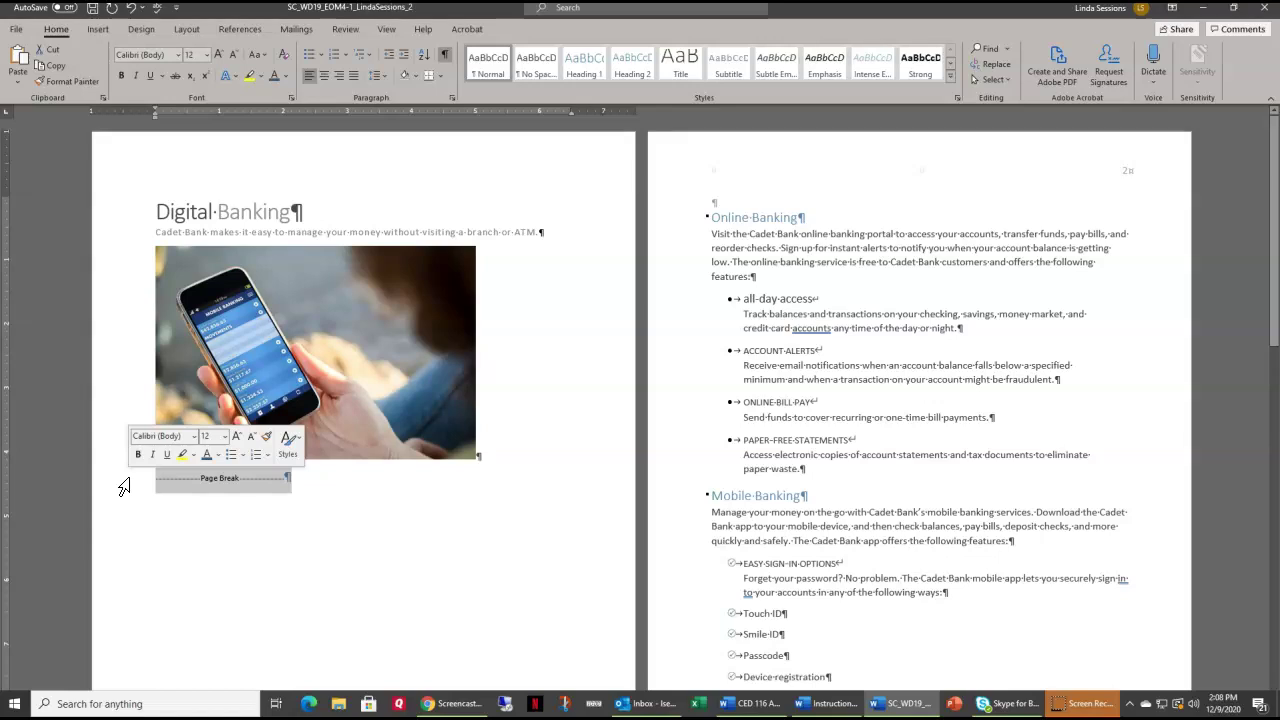
pyautogui.press('Delete')
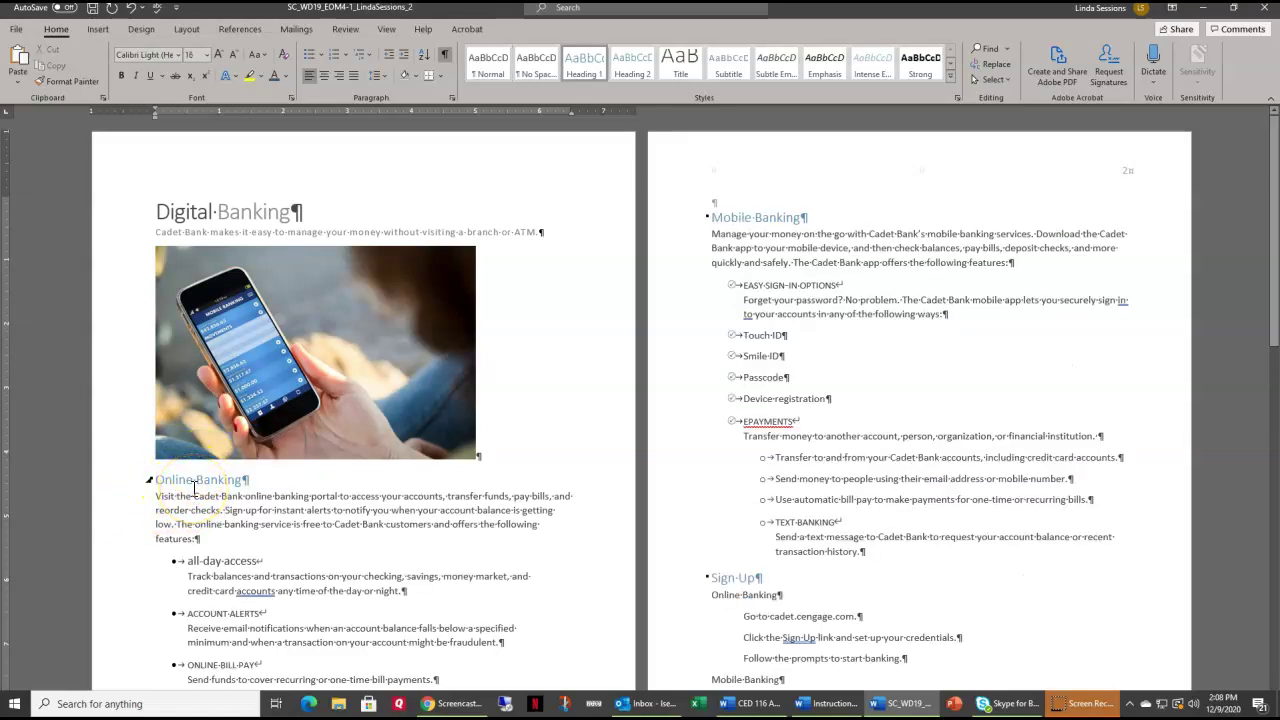
pyautogui.click(446, 60)
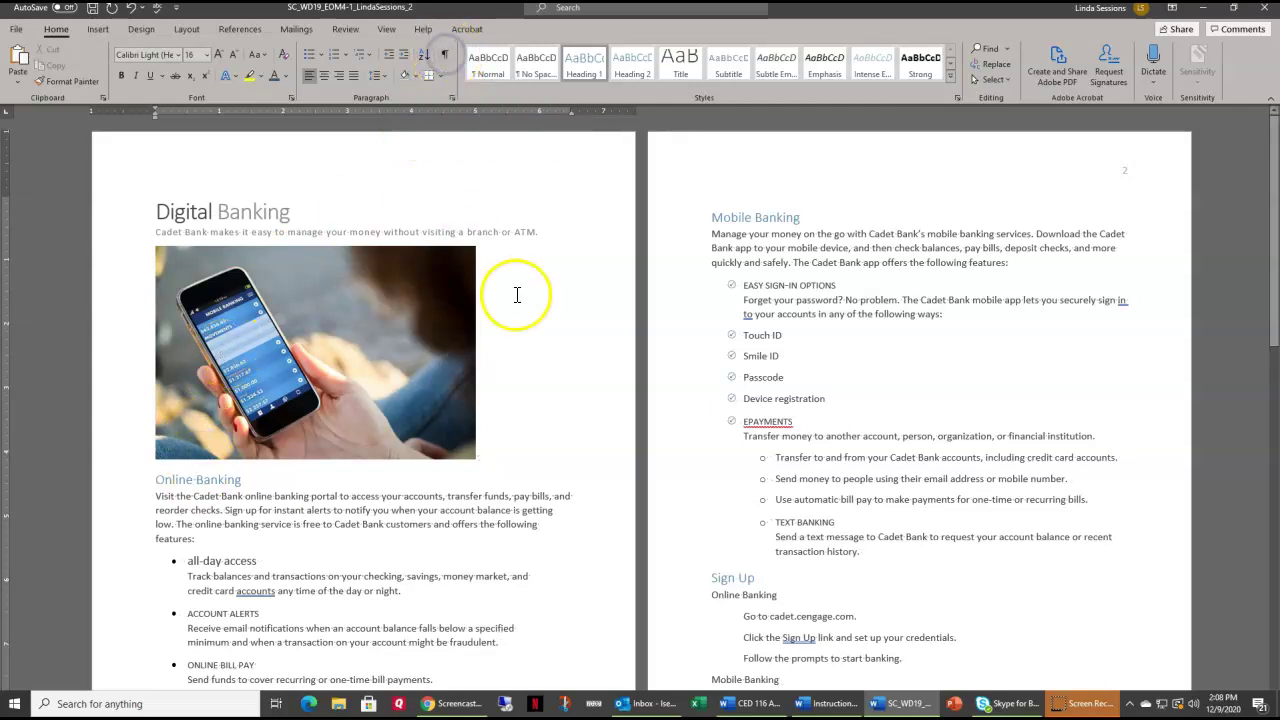
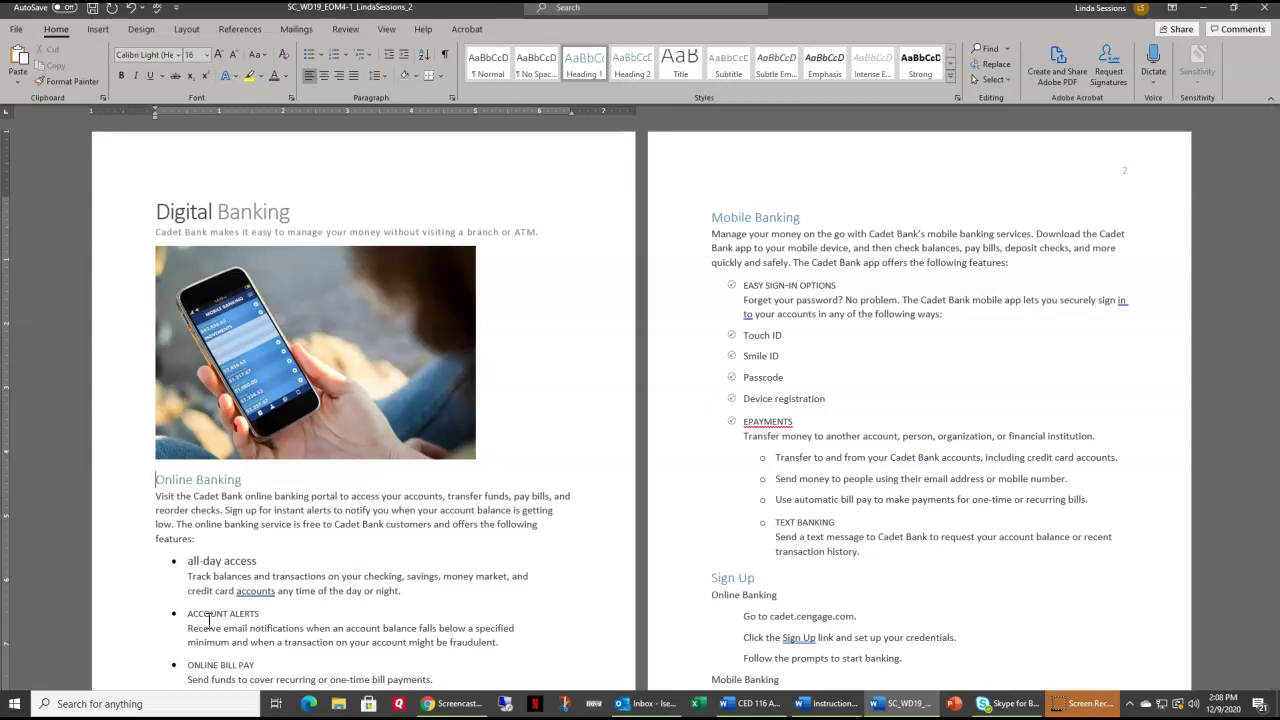
# Apply the Small caps font effect to the "all-day access" item under Online Banking
pyautogui.click(189, 561)
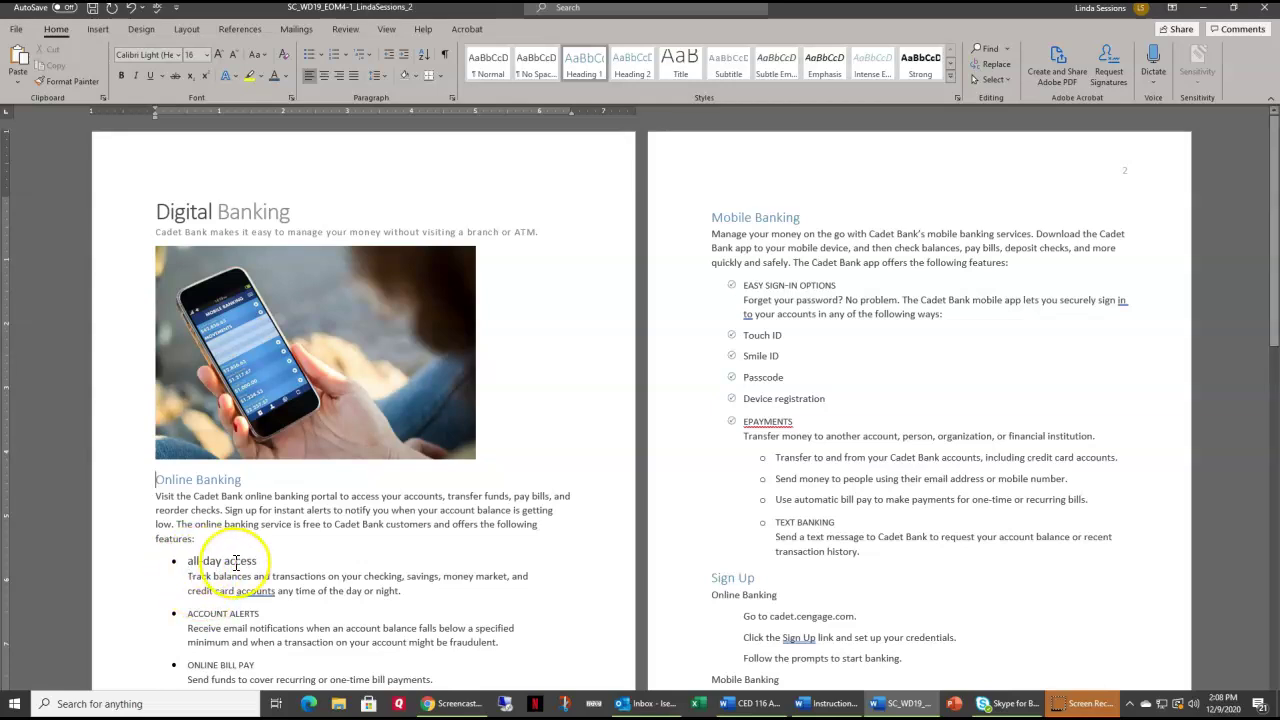
pyautogui.click(189, 561)
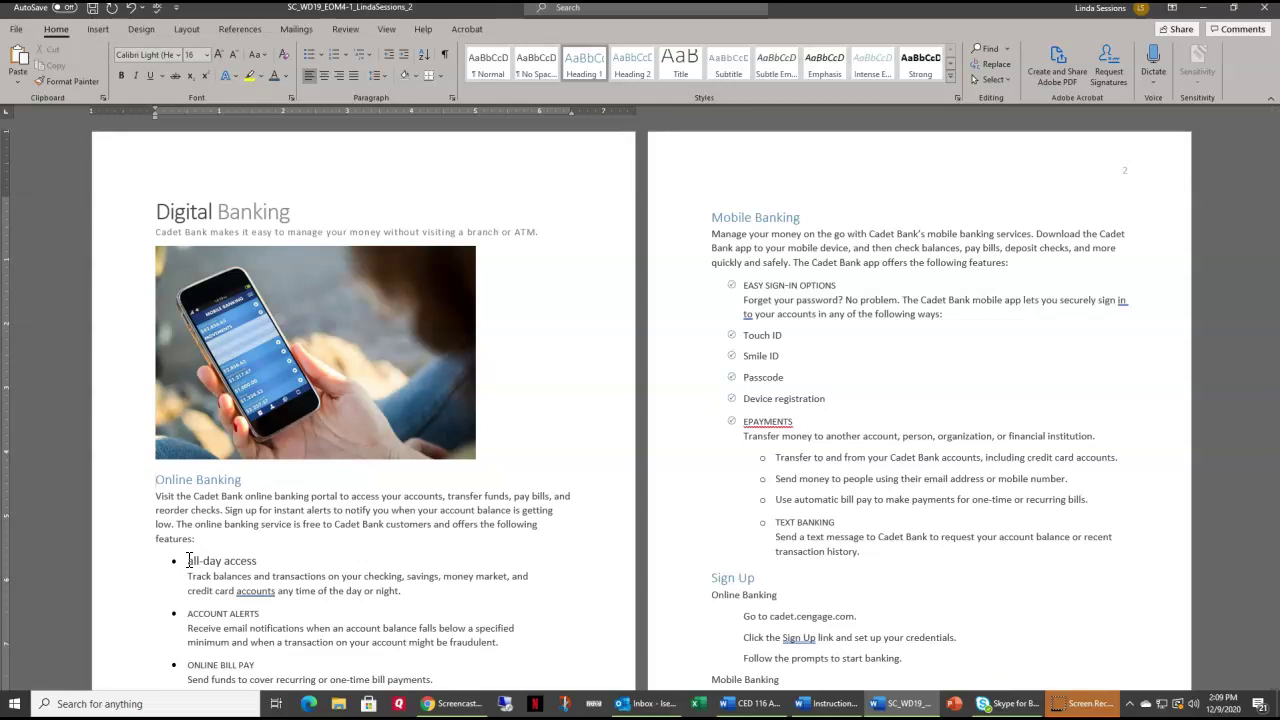
pyautogui.moveTo(189, 561); pyautogui.dragTo(243, 572)
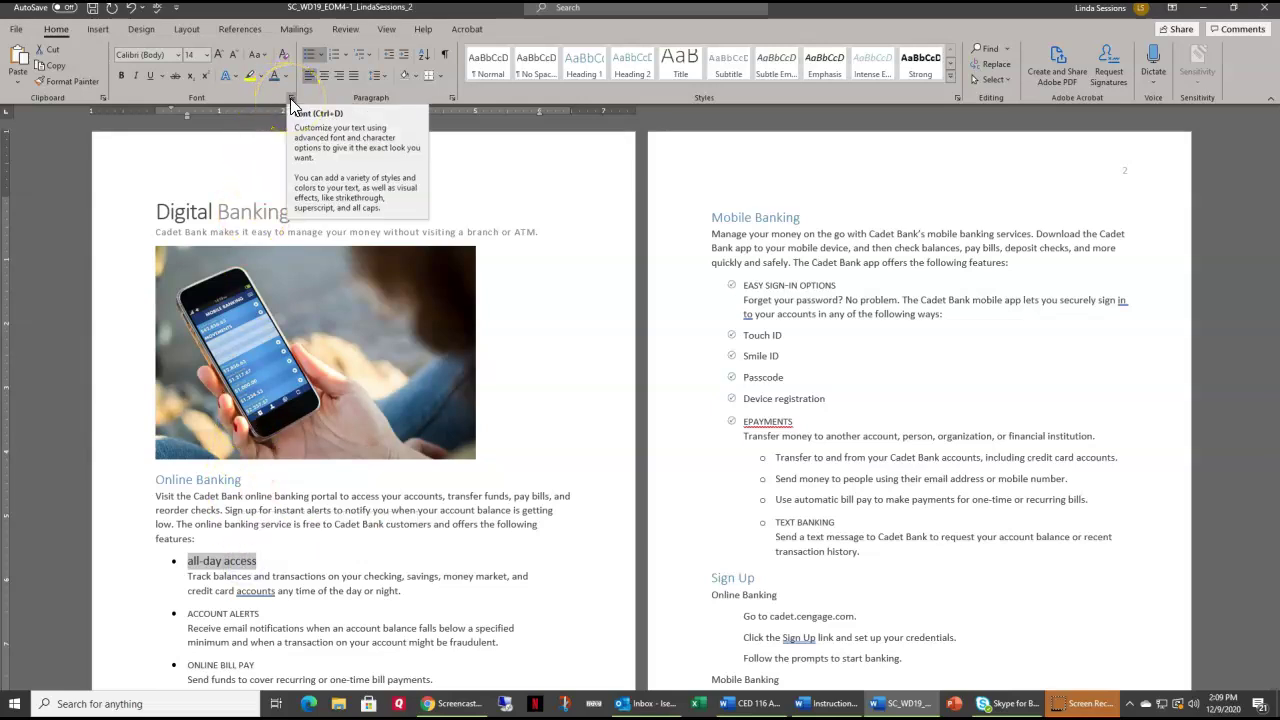
pyautogui.click(290, 98)
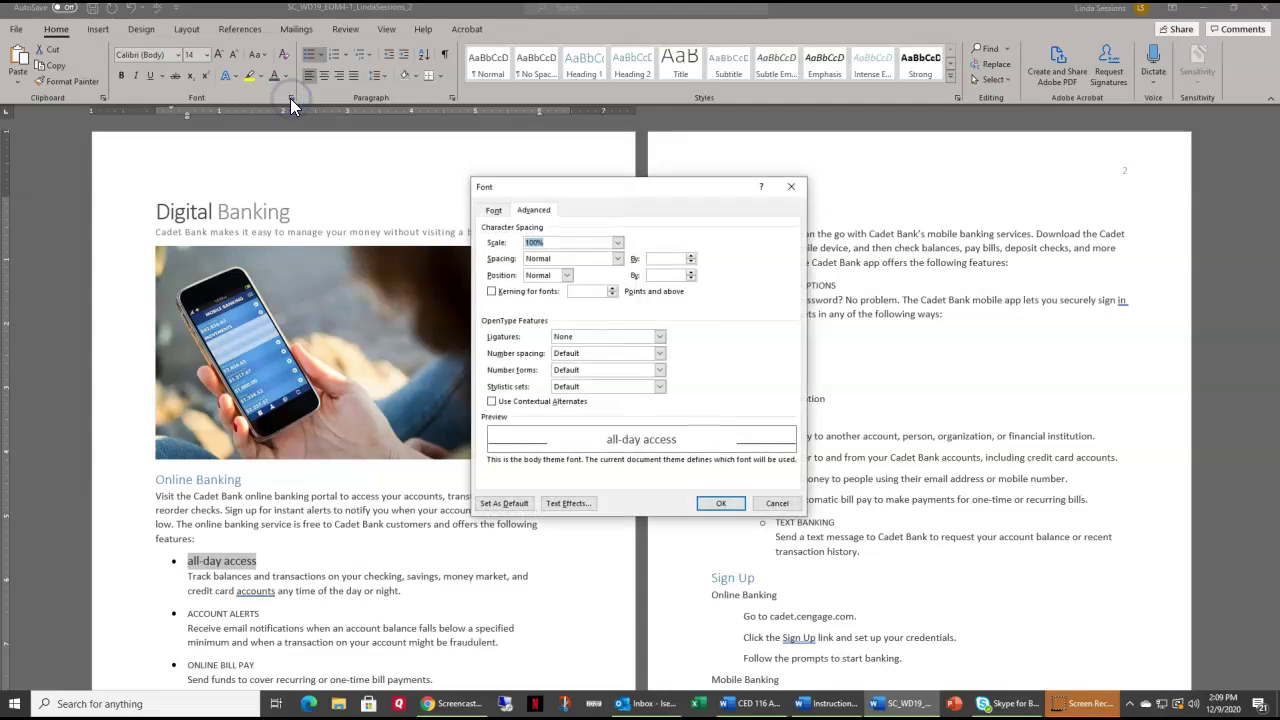
pyautogui.click(493, 211)
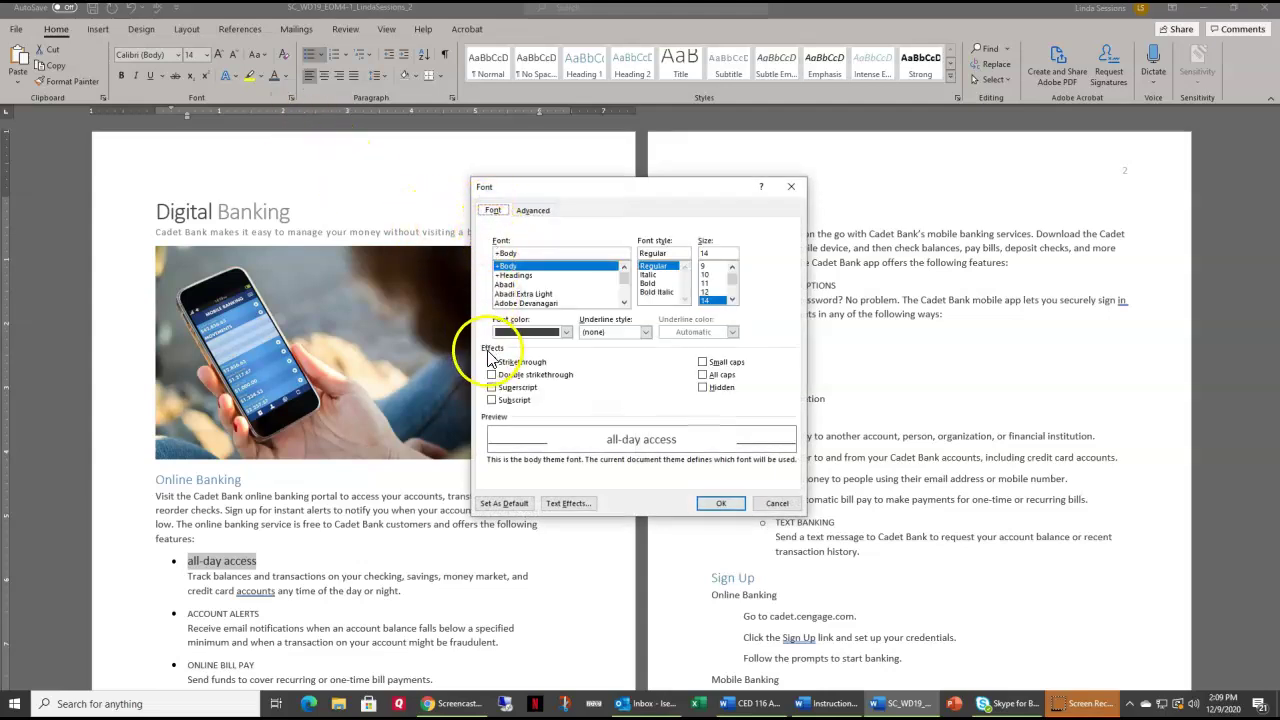
pyautogui.click(702, 363)
pyautogui.click(718, 506)
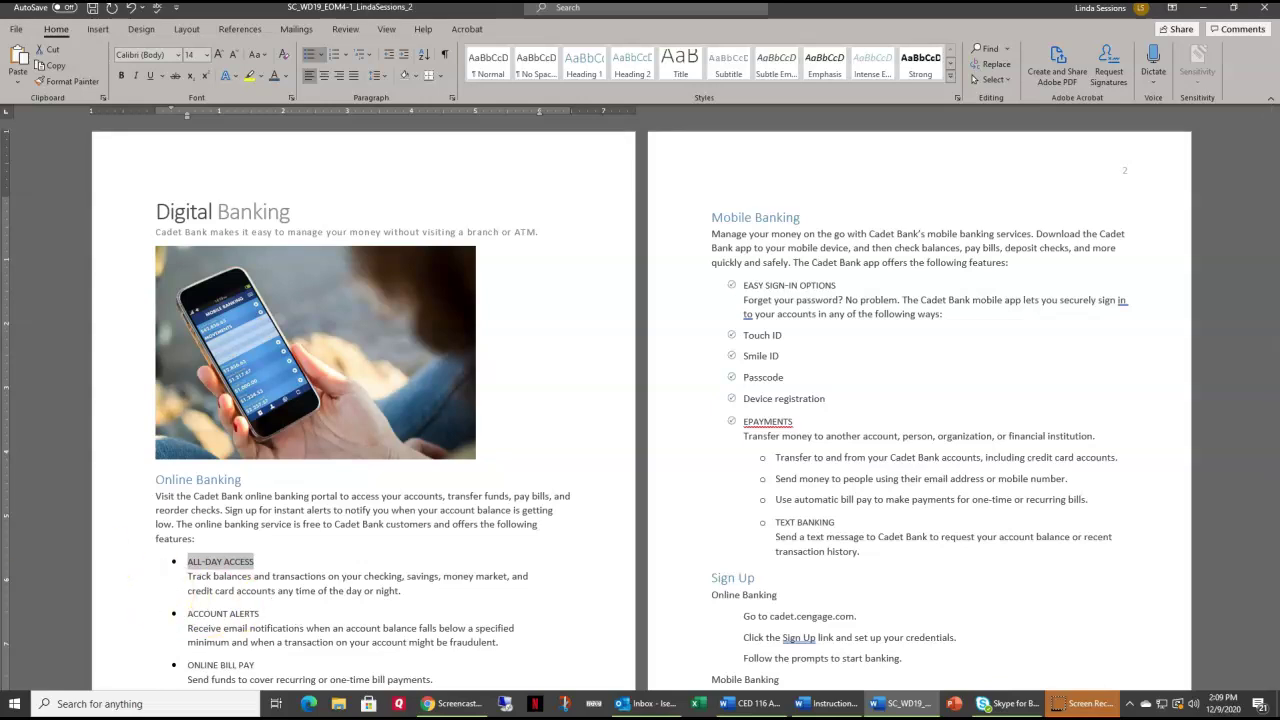
# Replace the bullets of the Online Banking features list with a picture bullet from the Support_WD19_EOM4-1_Checkmark file in Downloads
pyautogui.hotkey('alt', 'Tab')
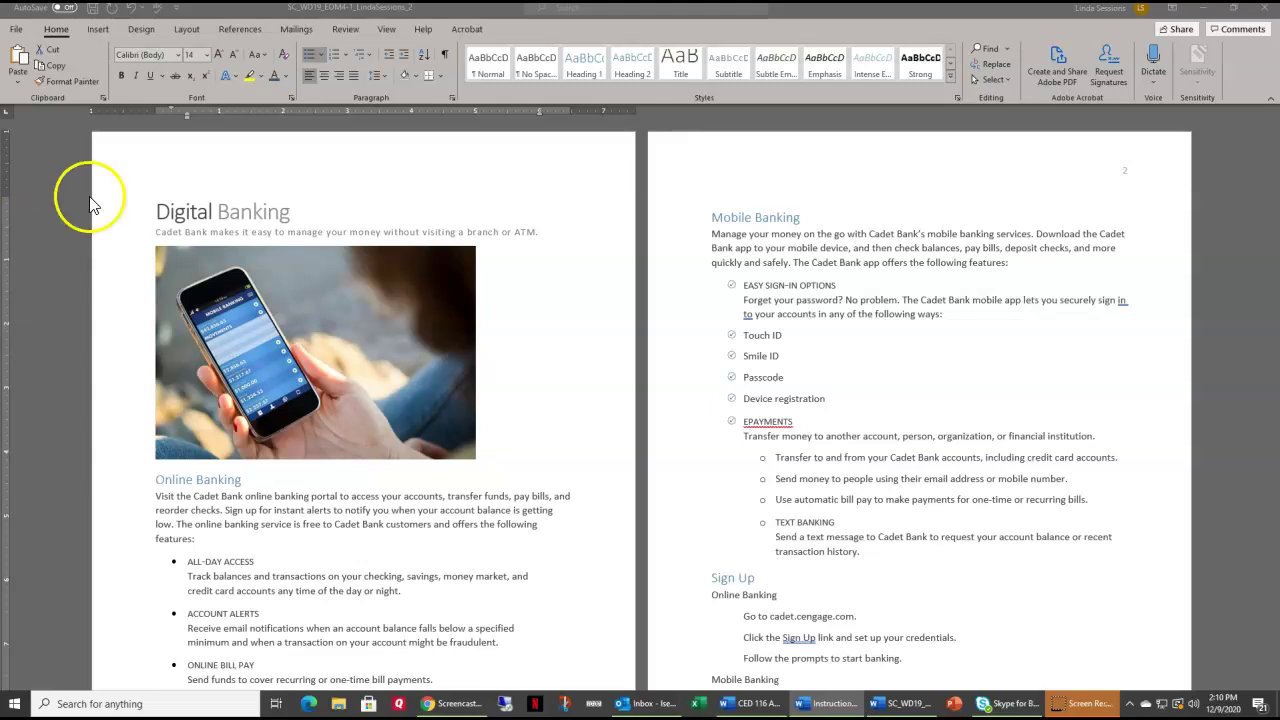
pyautogui.click(1258, 172)
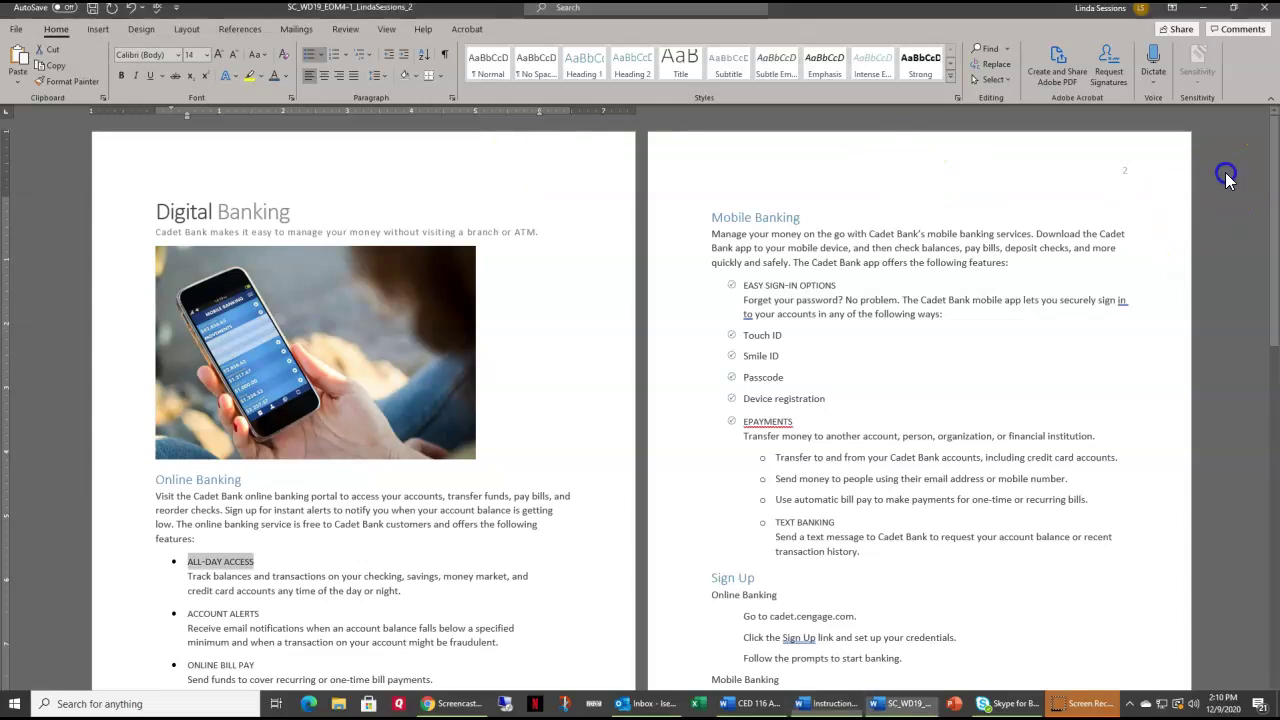
pyautogui.moveTo(1275, 170); pyautogui.dragTo(1270, 216)
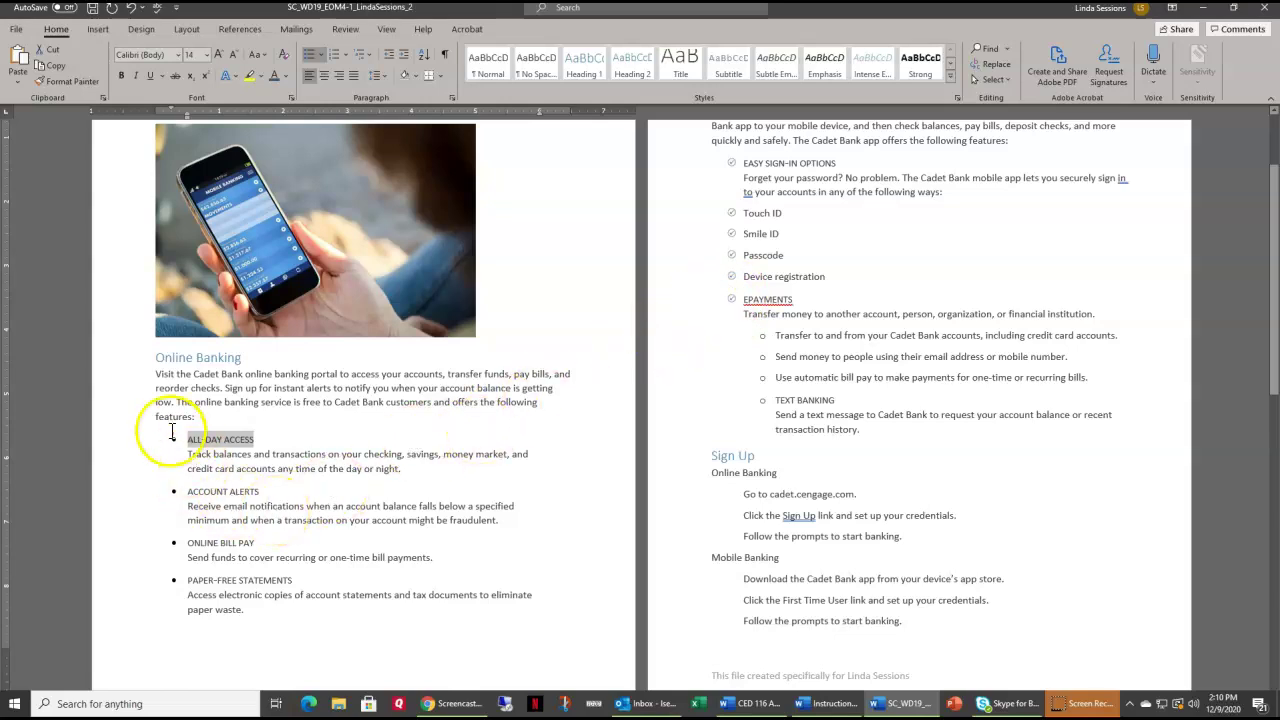
pyautogui.moveTo(118, 440); pyautogui.dragTo(87, 612)
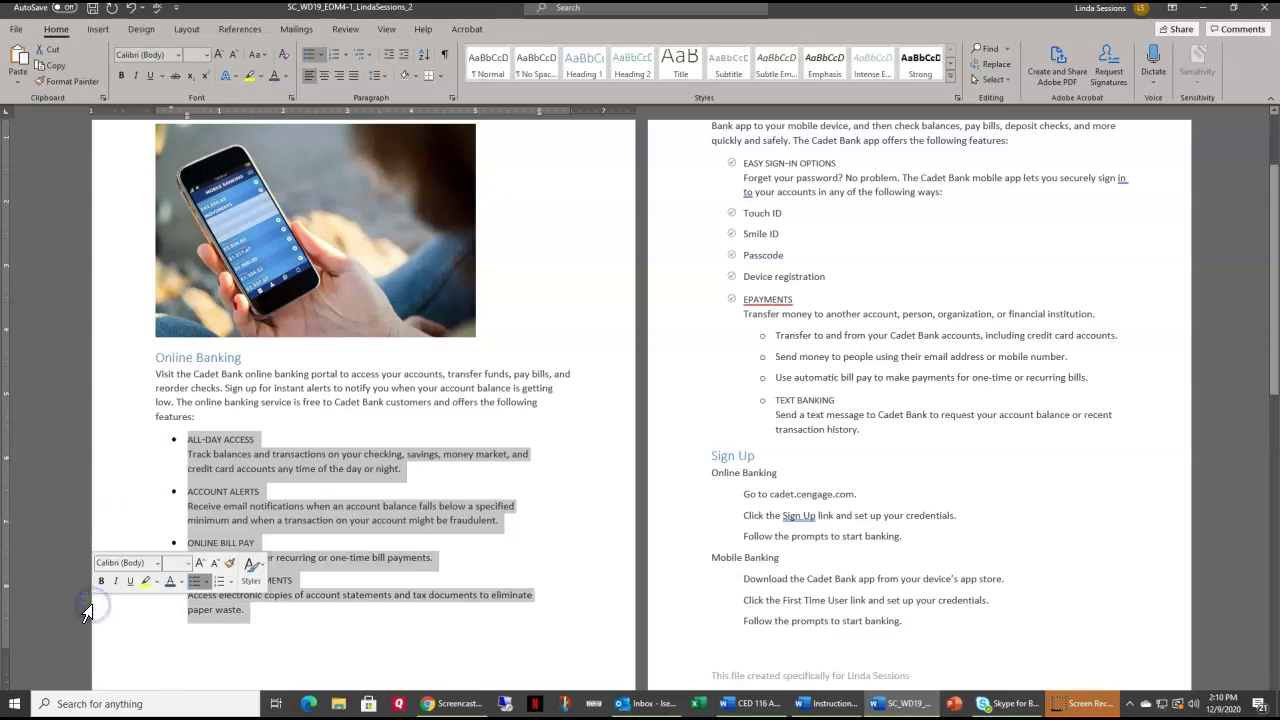
pyautogui.click(323, 58)
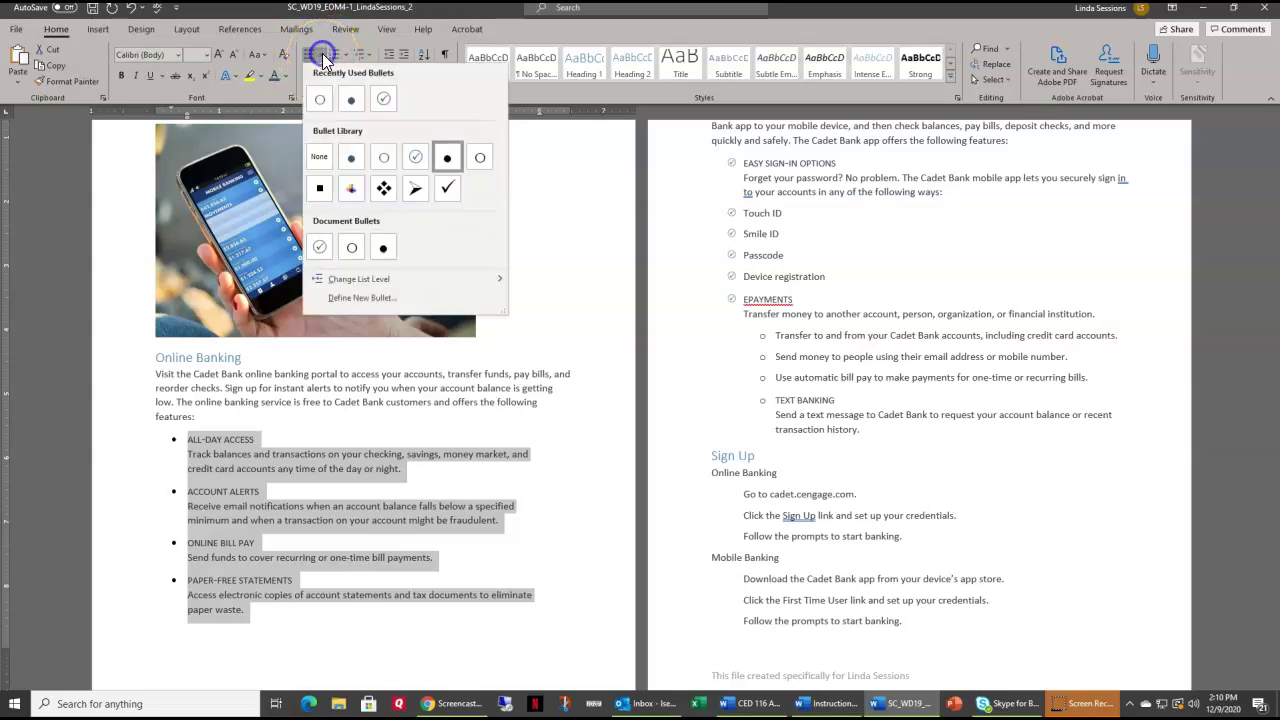
pyautogui.click(331, 299)
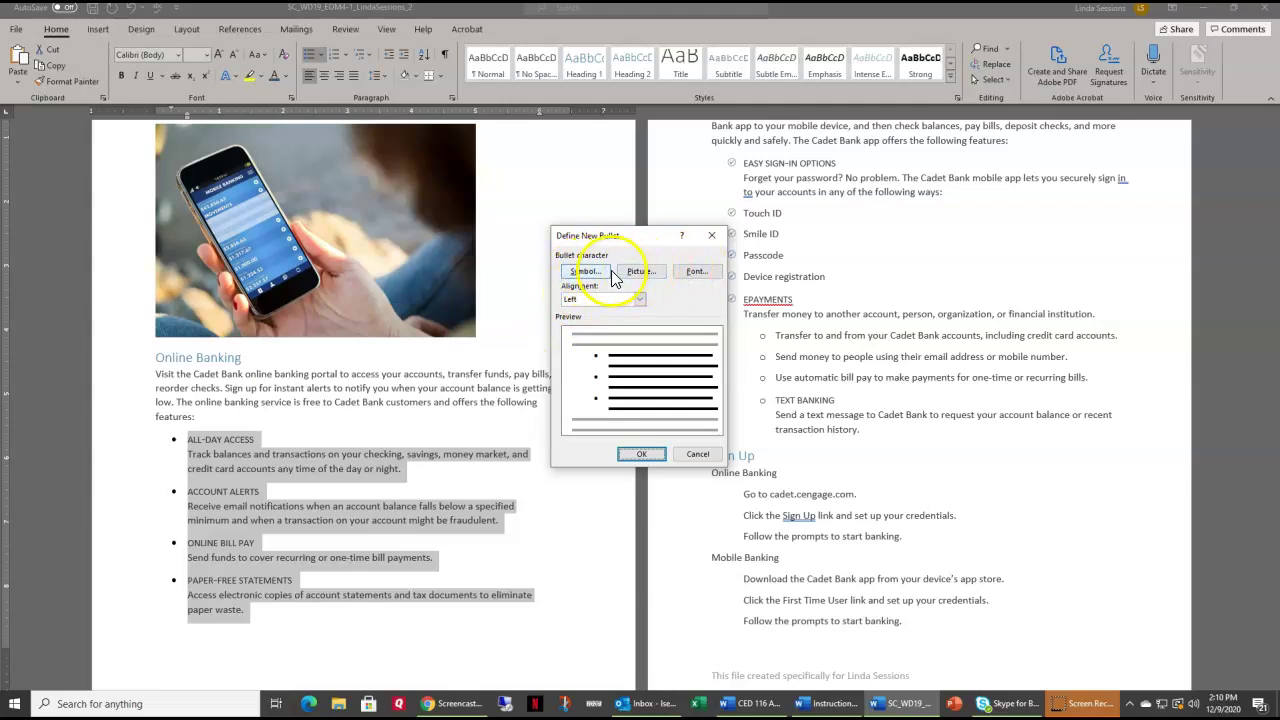
pyautogui.click(641, 274)
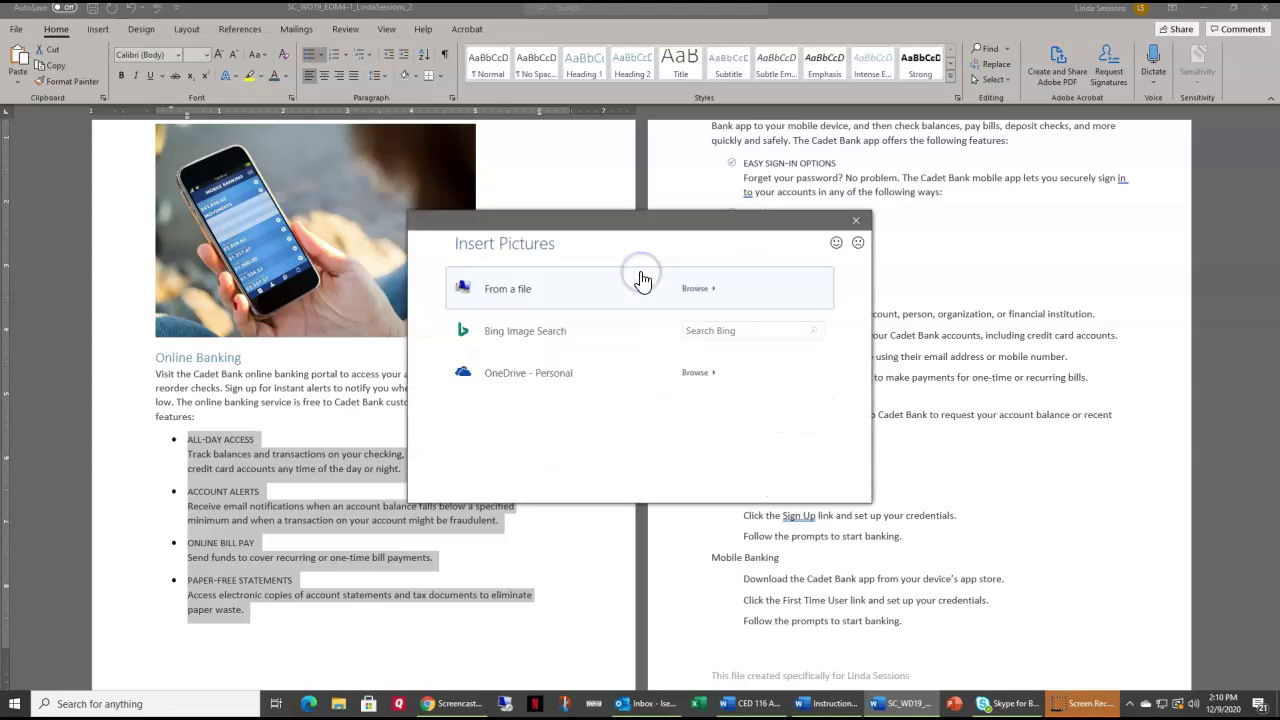
pyautogui.click(505, 290)
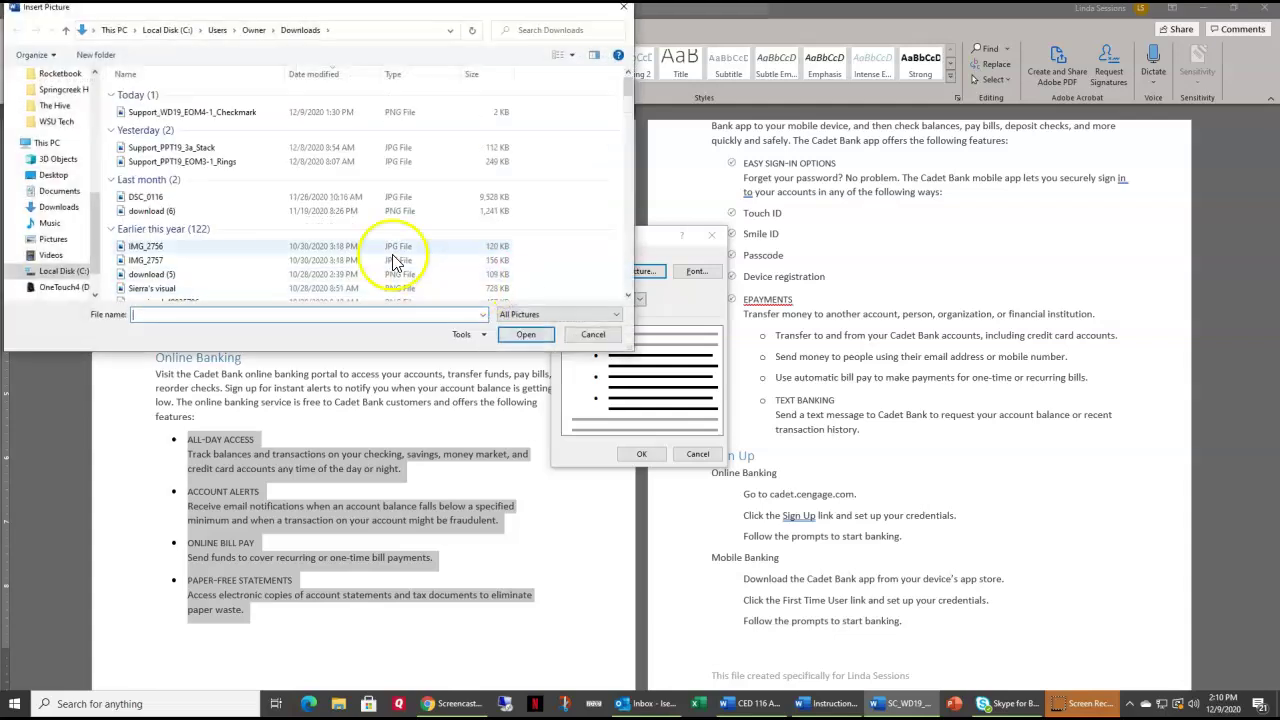
pyautogui.moveTo(98, 224); pyautogui.dragTo(96, 78)
pyautogui.click(57, 117)
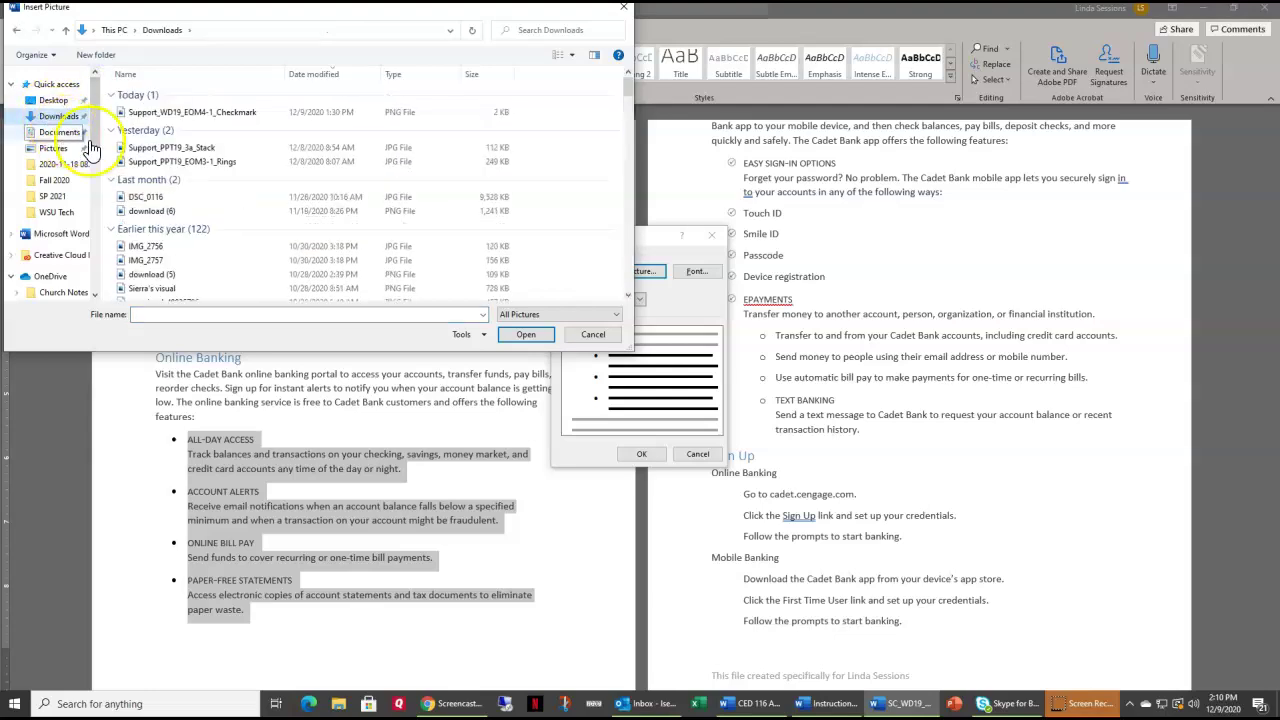
pyautogui.click(220, 113)
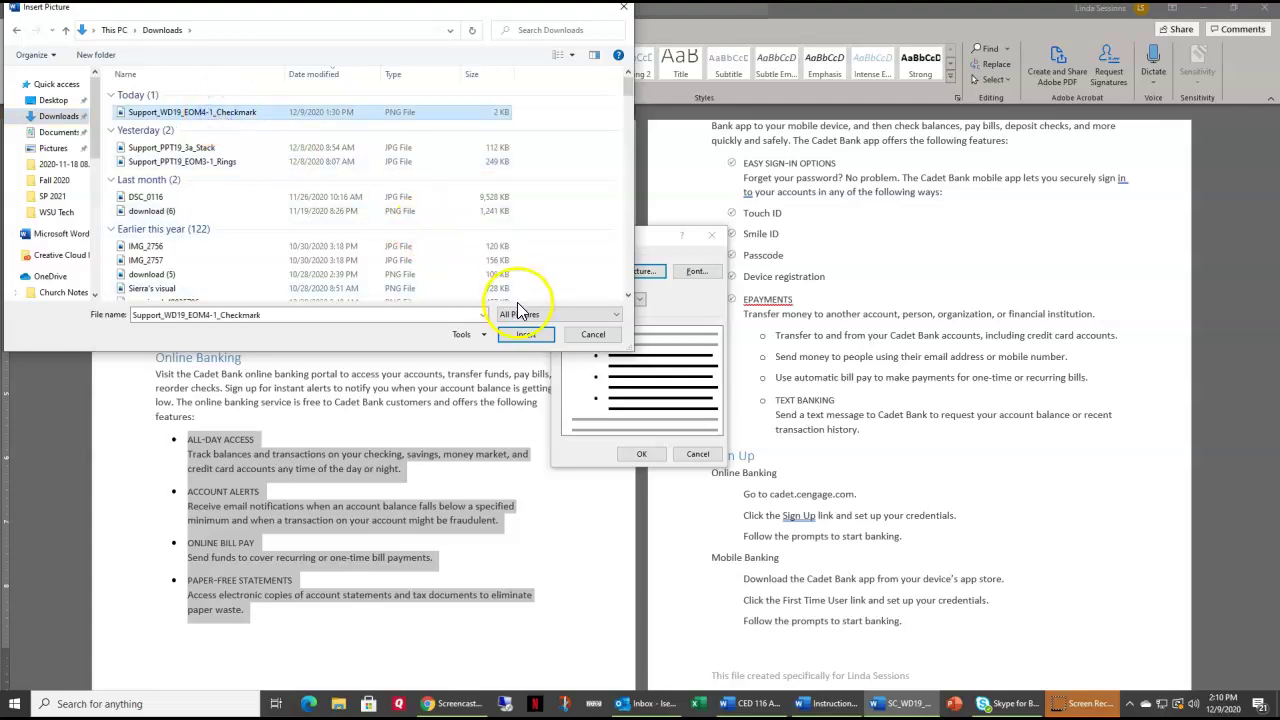
pyautogui.click(525, 335)
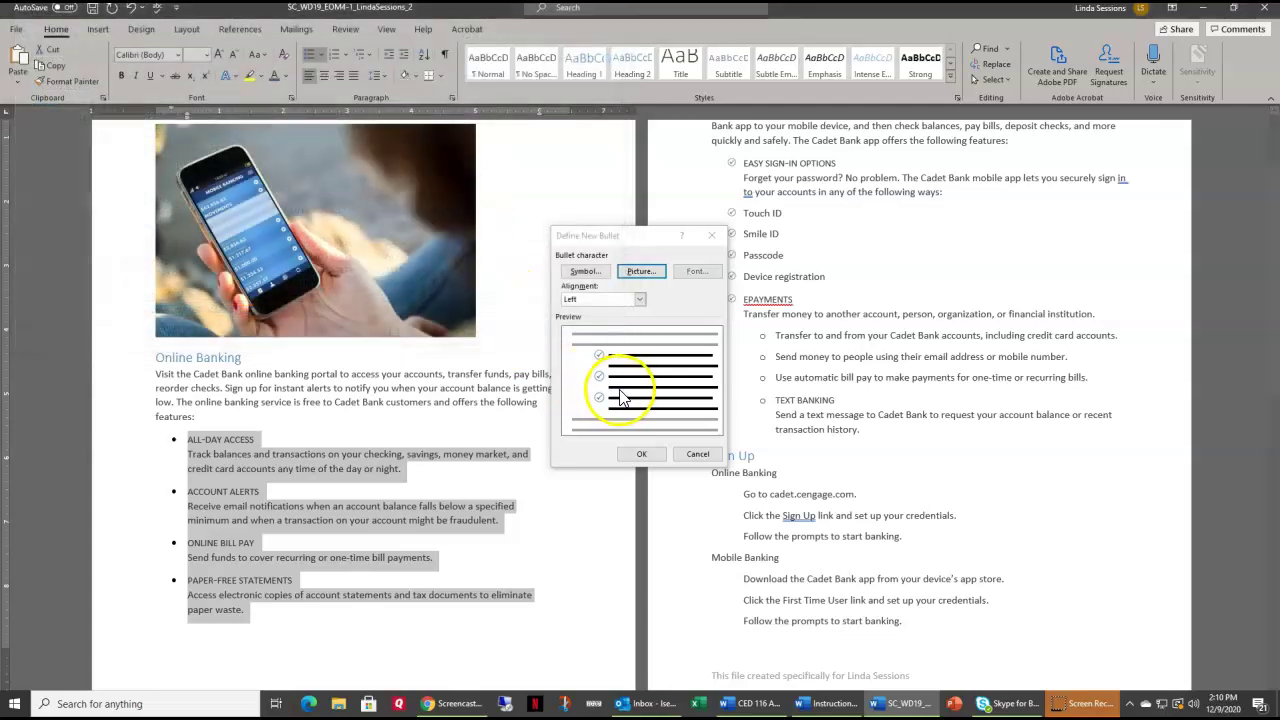
pyautogui.click(621, 455)
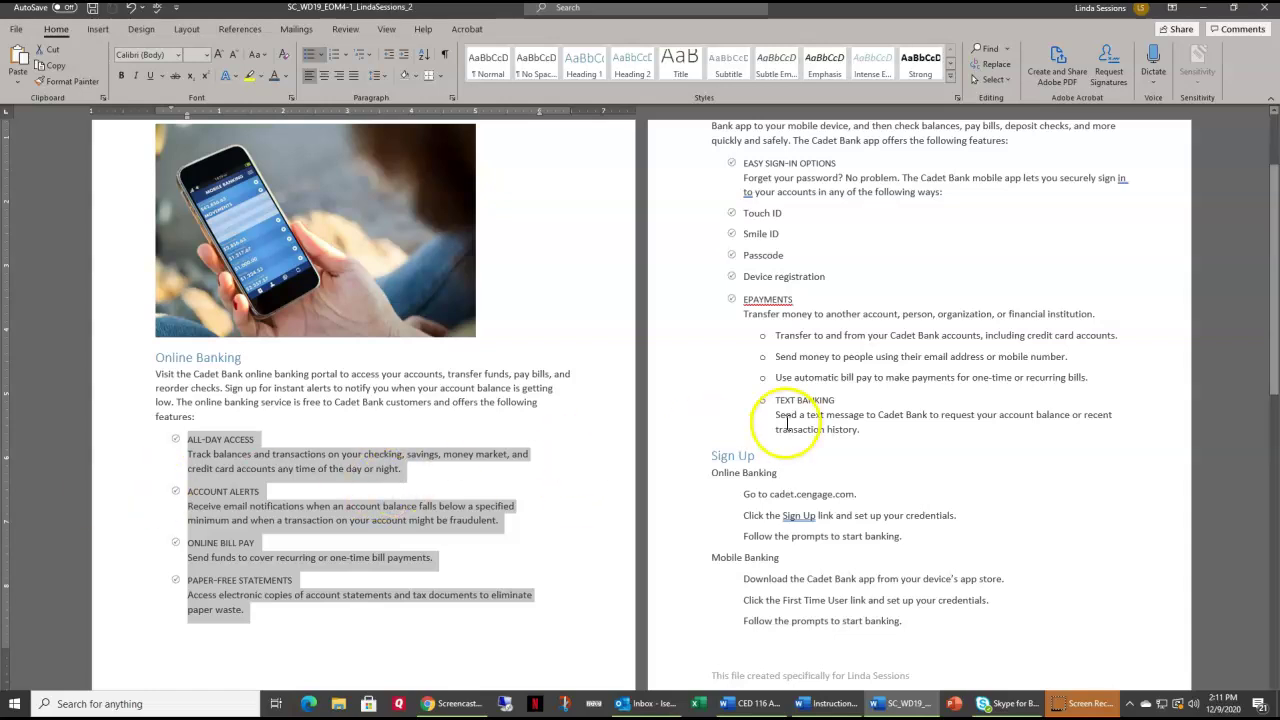
# Demote the Touch ID, Smile ID, Passcode and Device registration items one list level, and promote the Text Banking item one level
pyautogui.moveTo(1275, 355); pyautogui.dragTo(1274, 315)
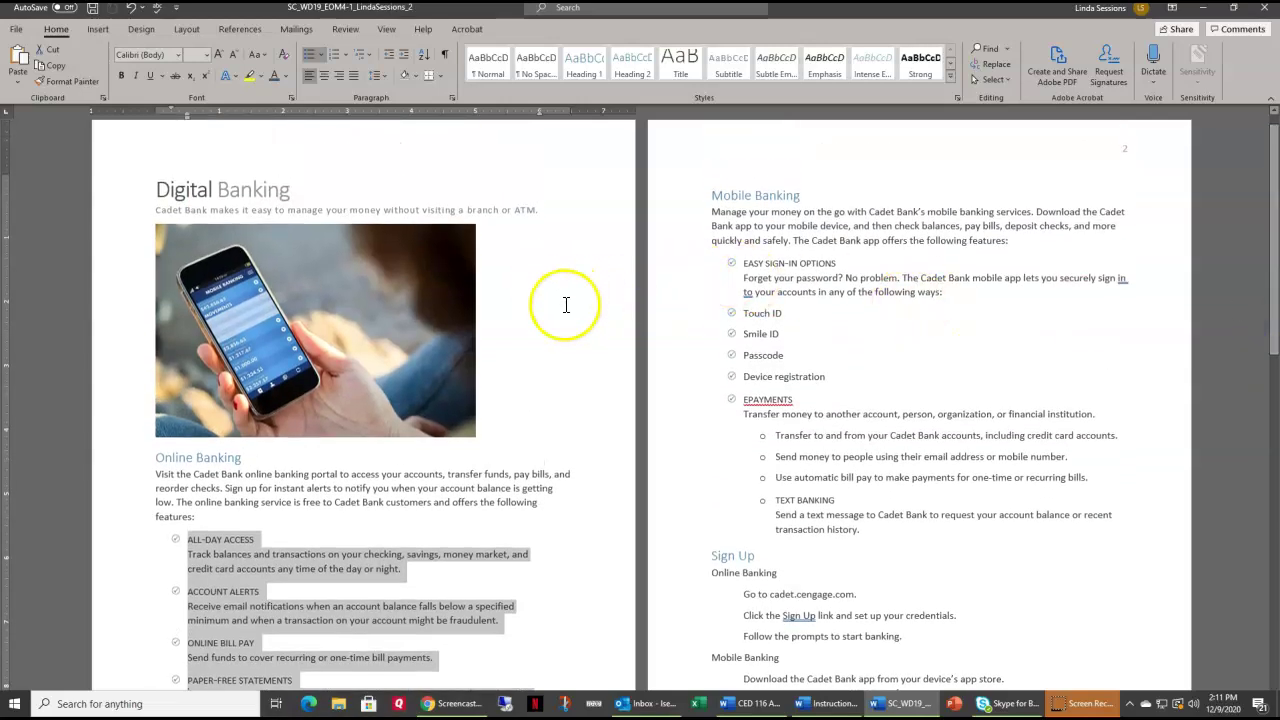
pyautogui.click(675, 340)
pyautogui.moveTo(657, 314); pyautogui.dragTo(664, 378)
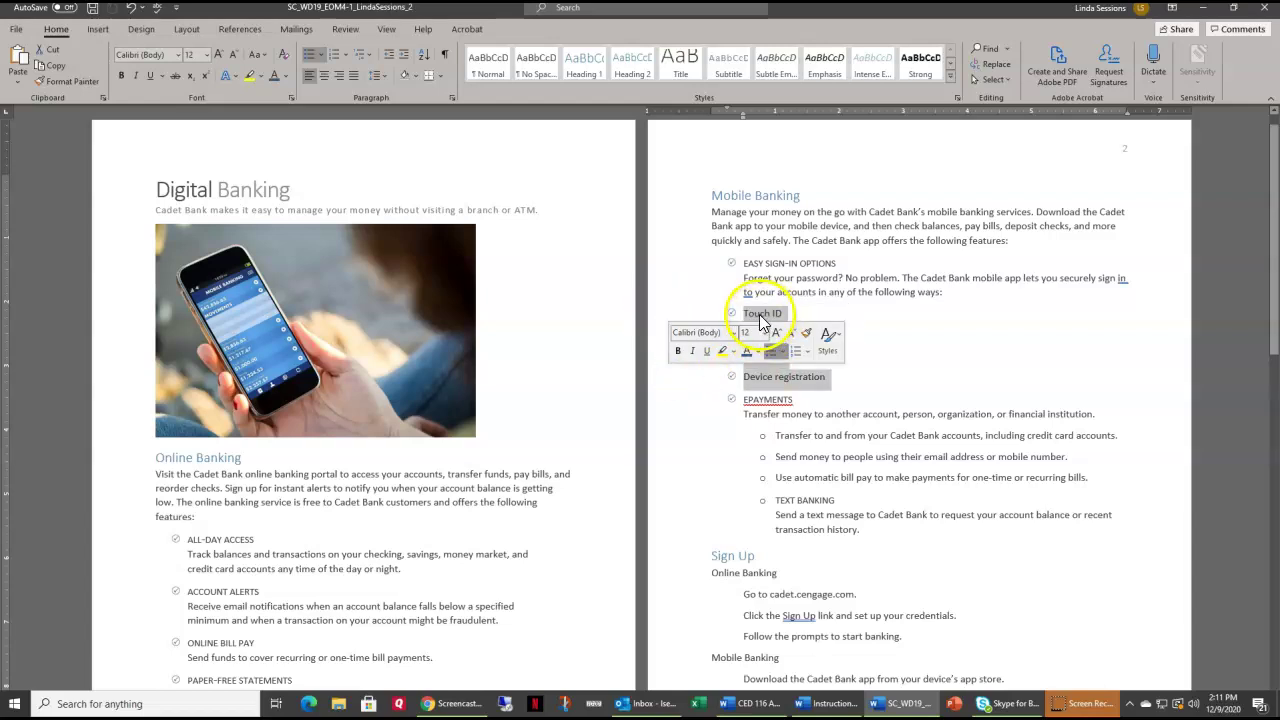
pyautogui.click(405, 58)
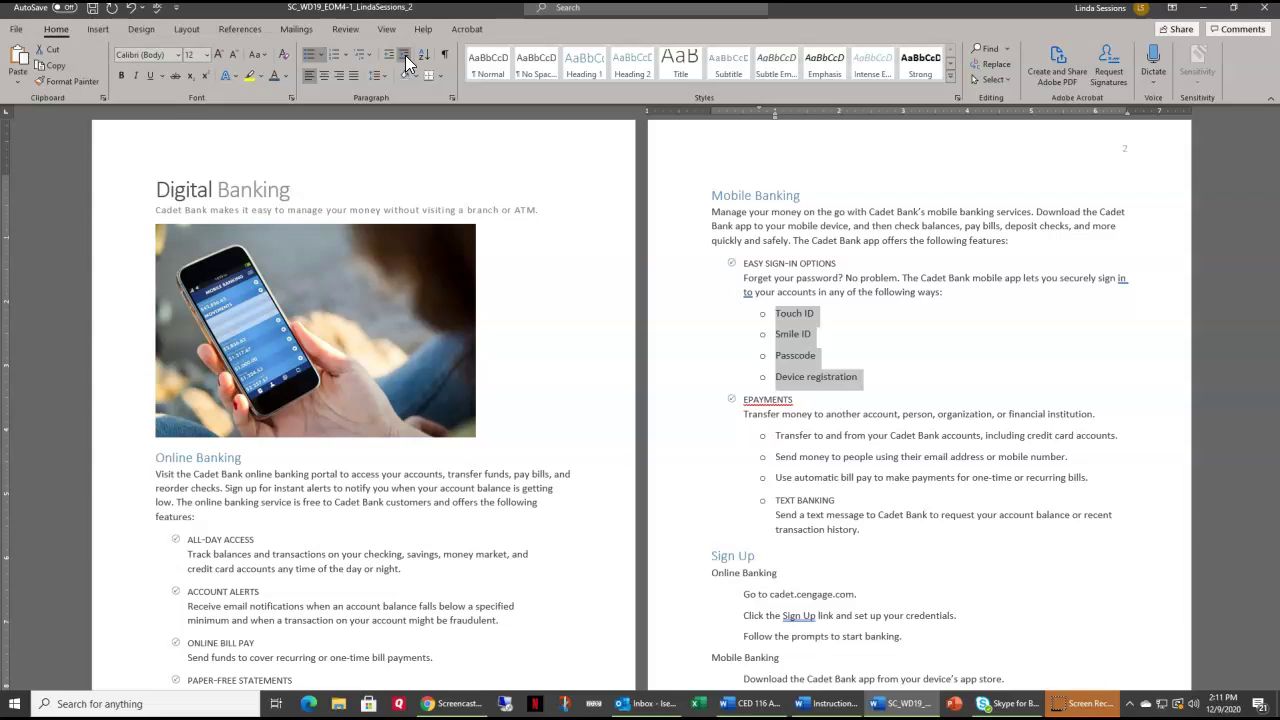
pyautogui.click(777, 502)
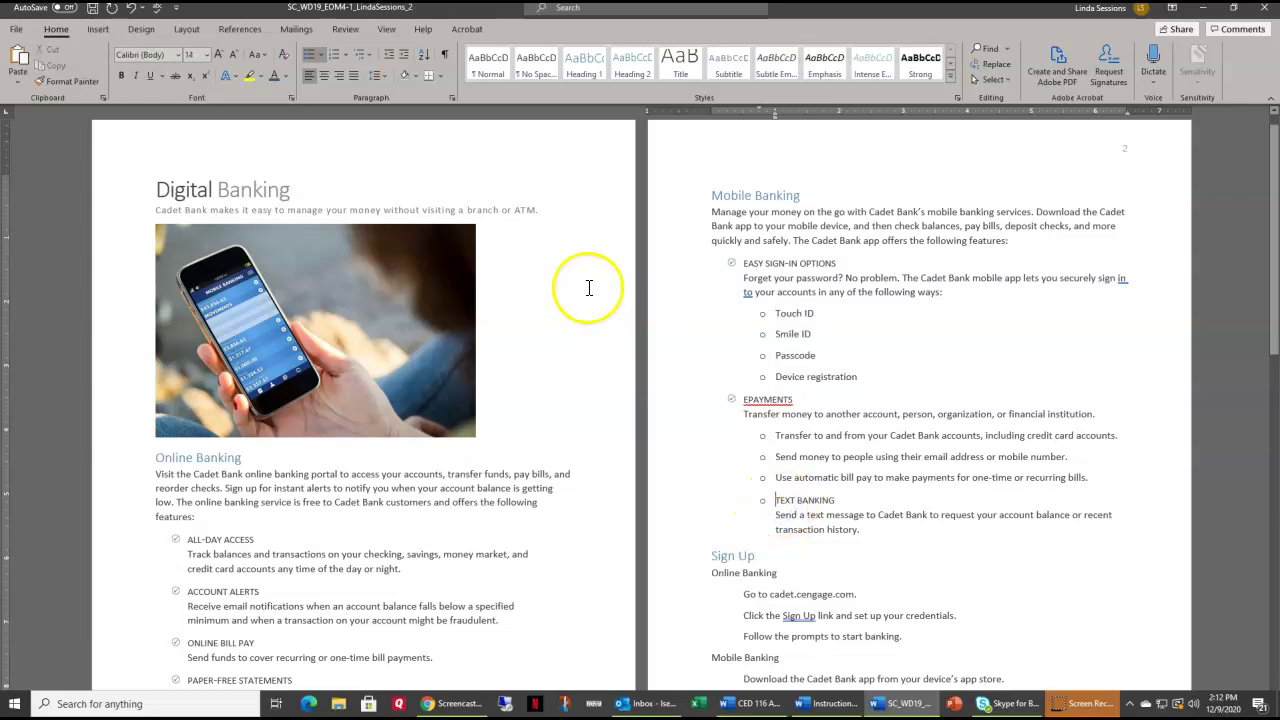
pyautogui.click(388, 55)
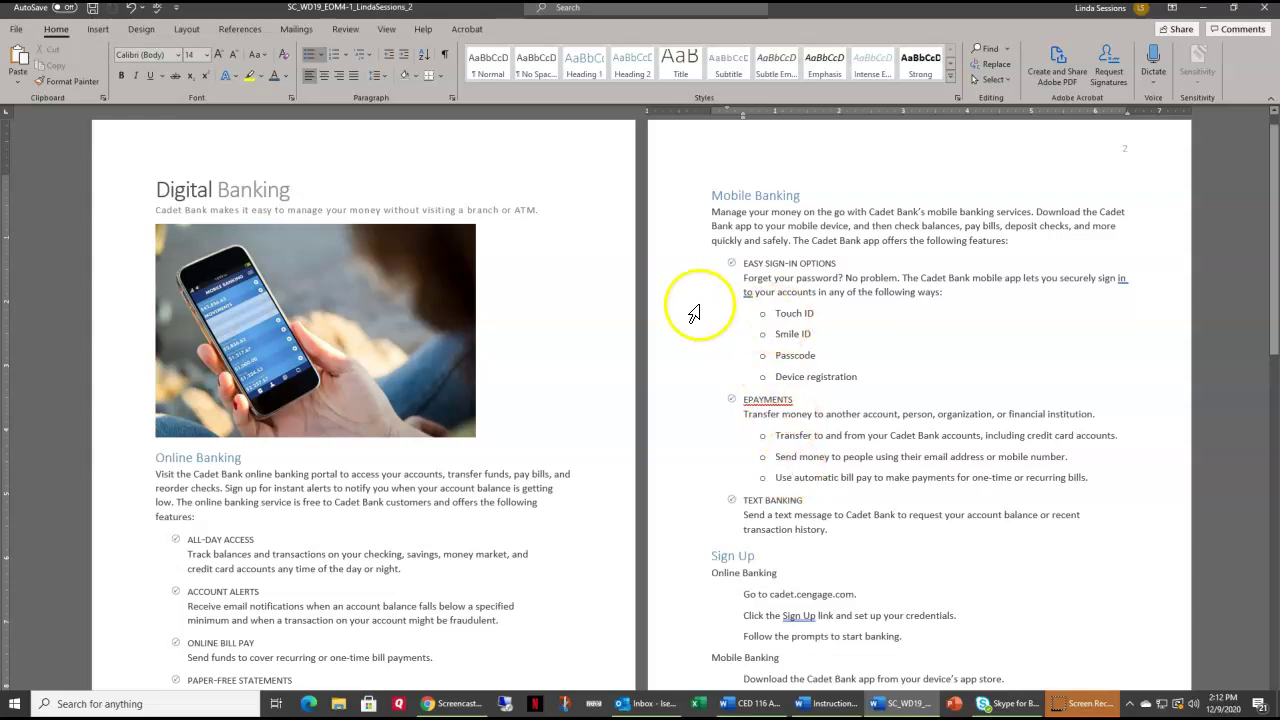
# Define a new bullet with a dark blue theme font color for the four items from Touch ID to Device registration
pyautogui.moveTo(676, 316); pyautogui.dragTo(672, 383)
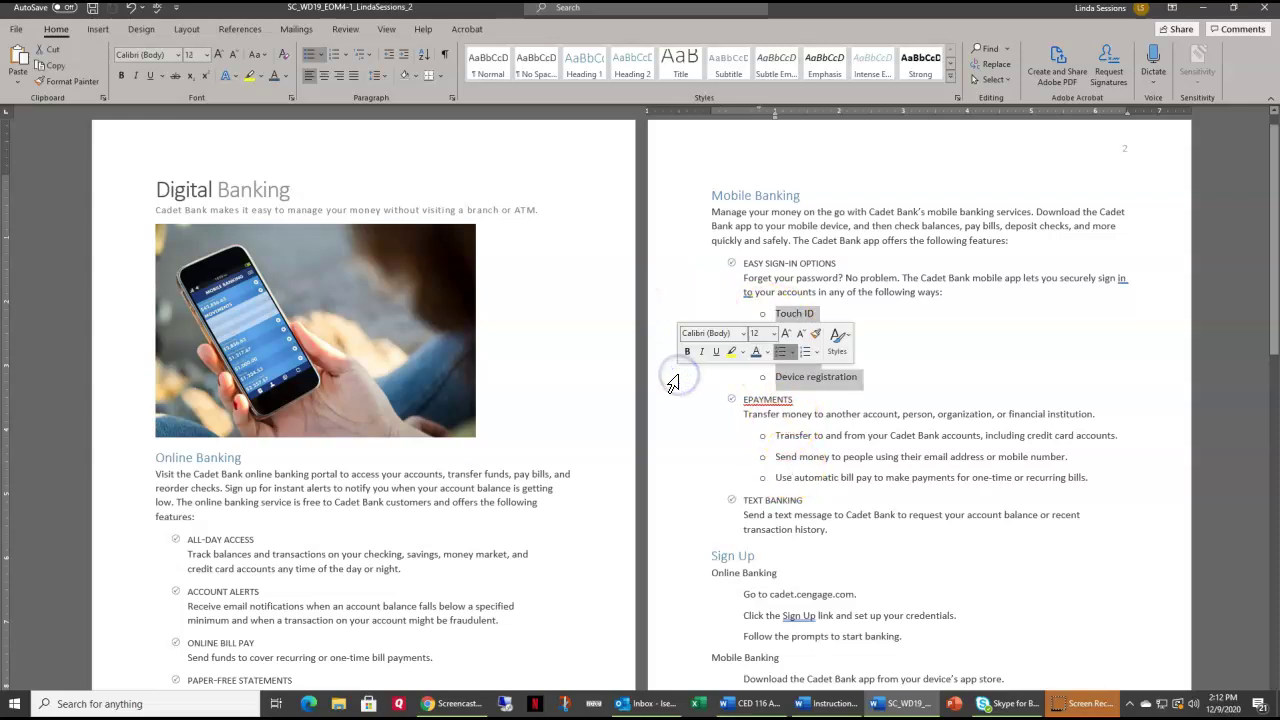
pyautogui.click(321, 57)
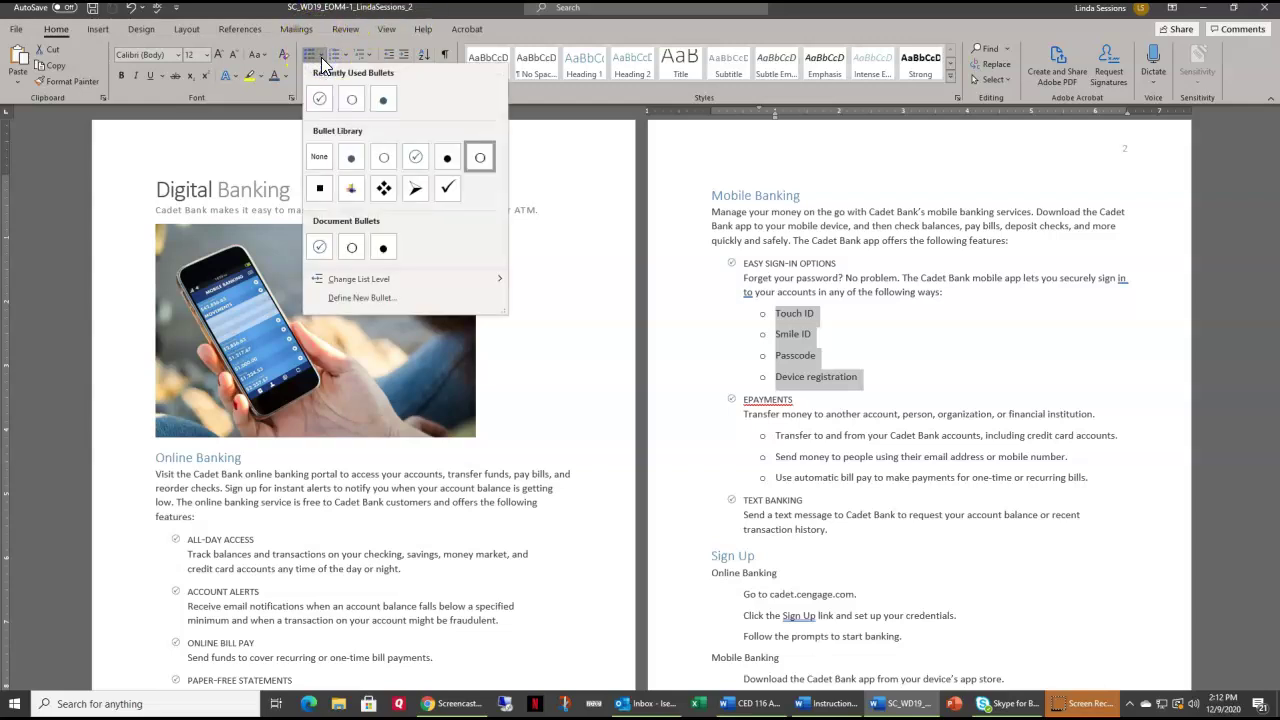
pyautogui.click(354, 298)
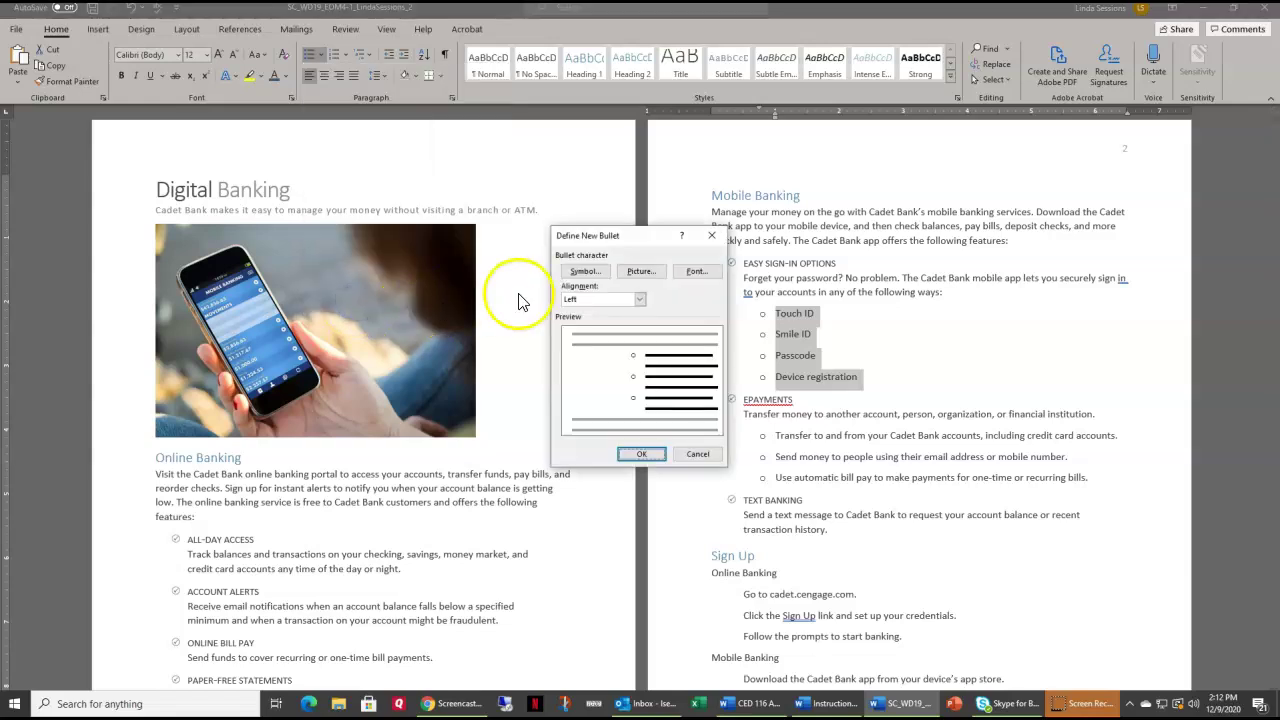
pyautogui.click(697, 271)
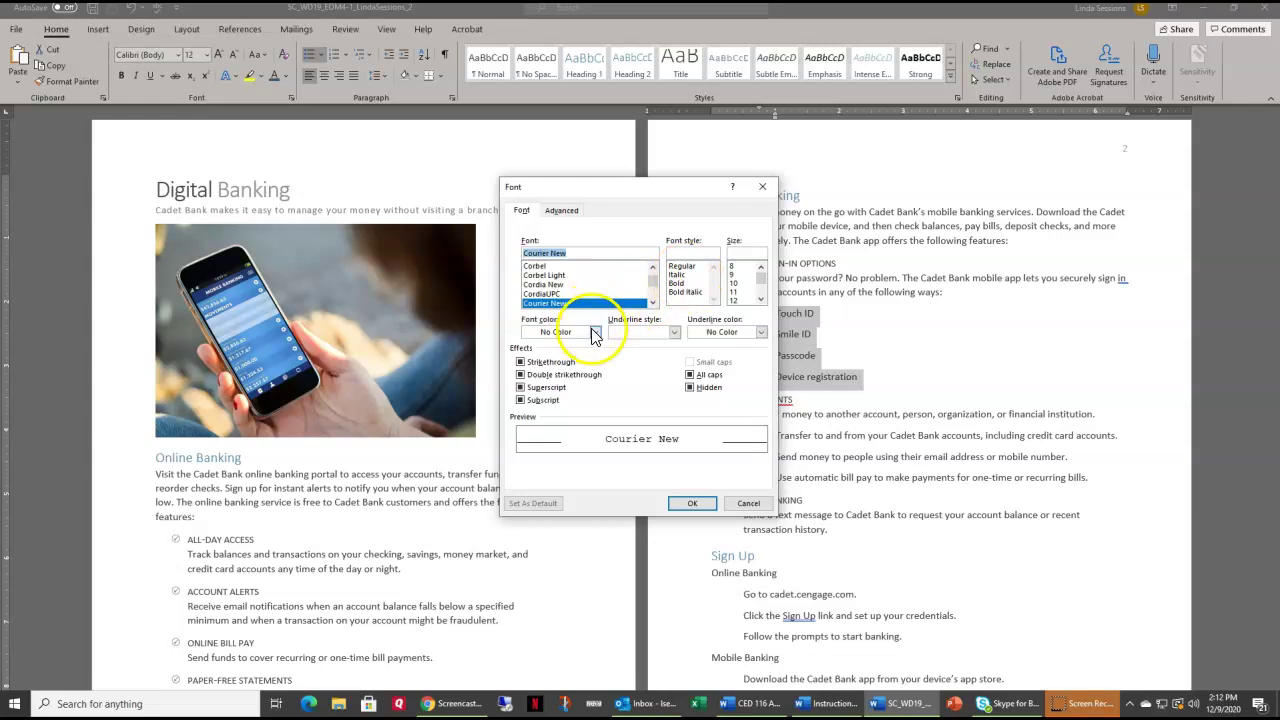
pyautogui.click(594, 332)
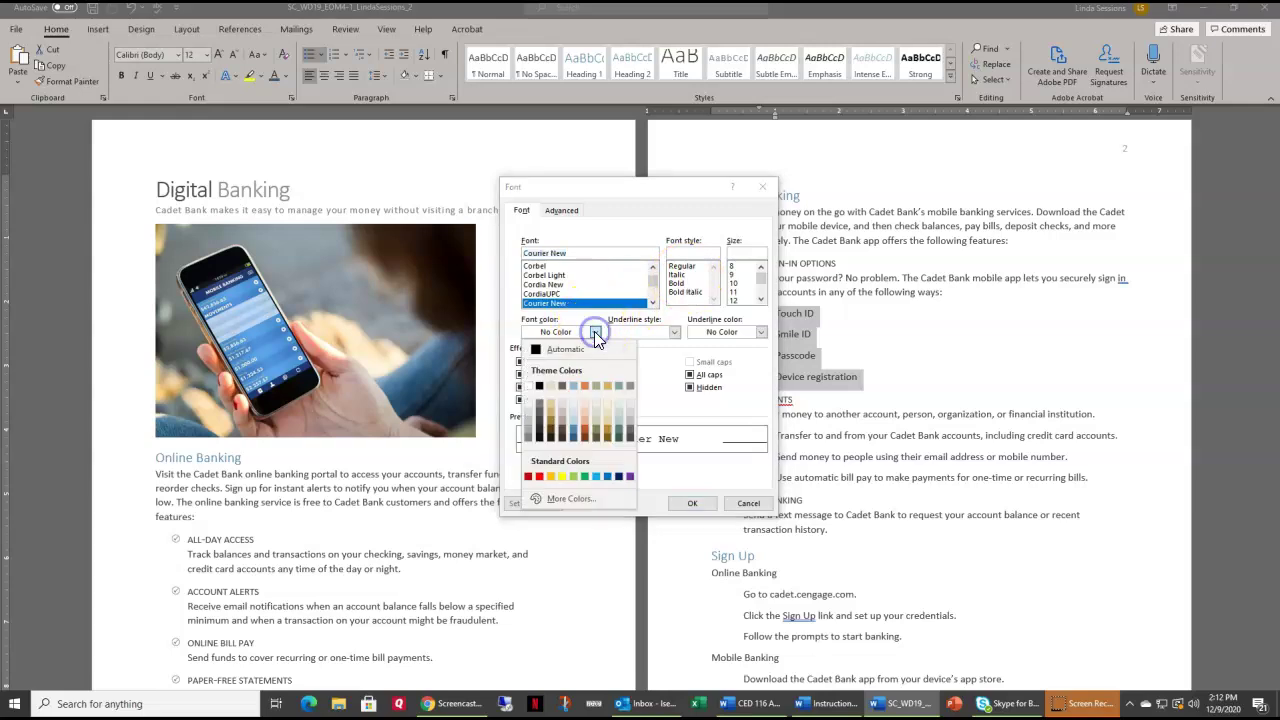
pyautogui.click(575, 437)
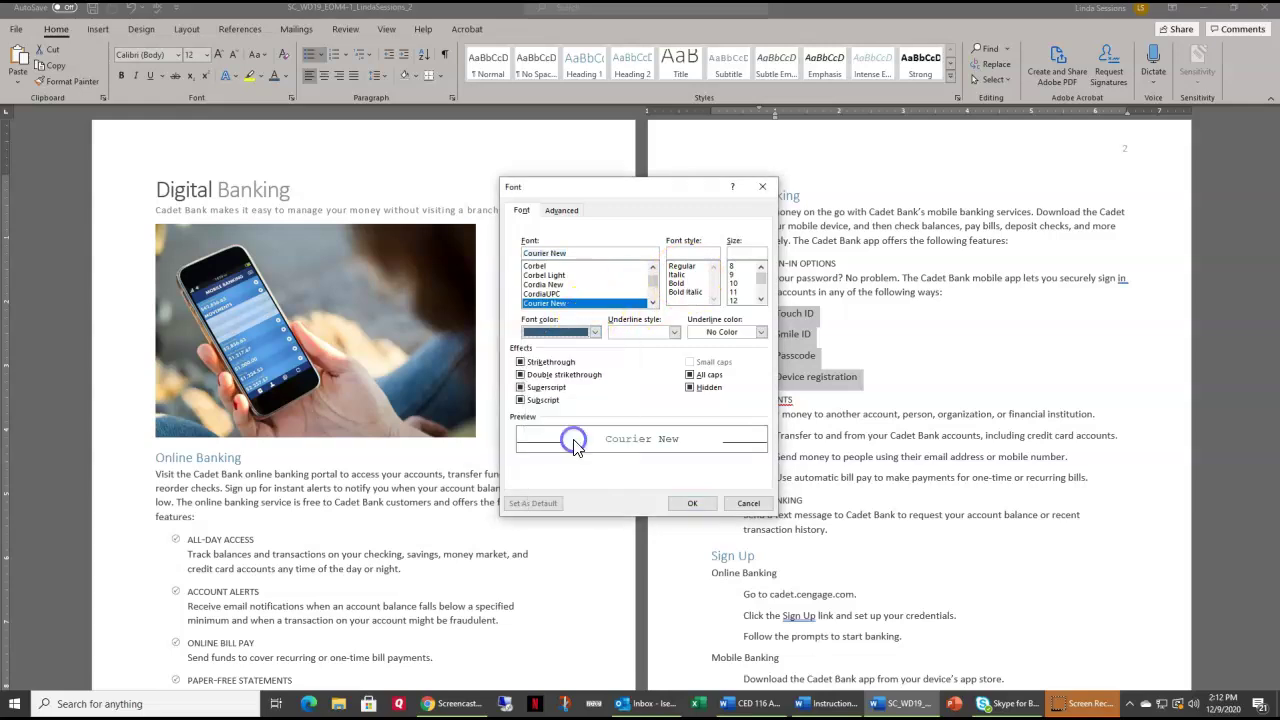
pyautogui.click(688, 507)
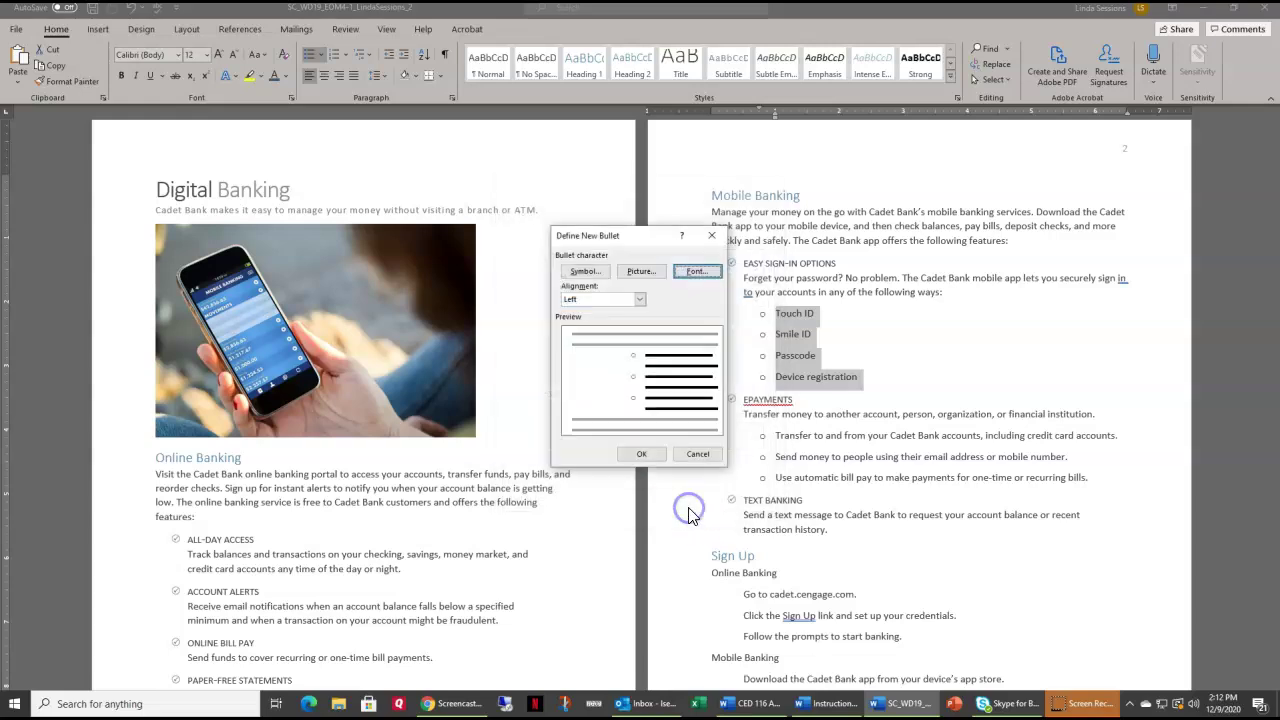
pyautogui.click(643, 454)
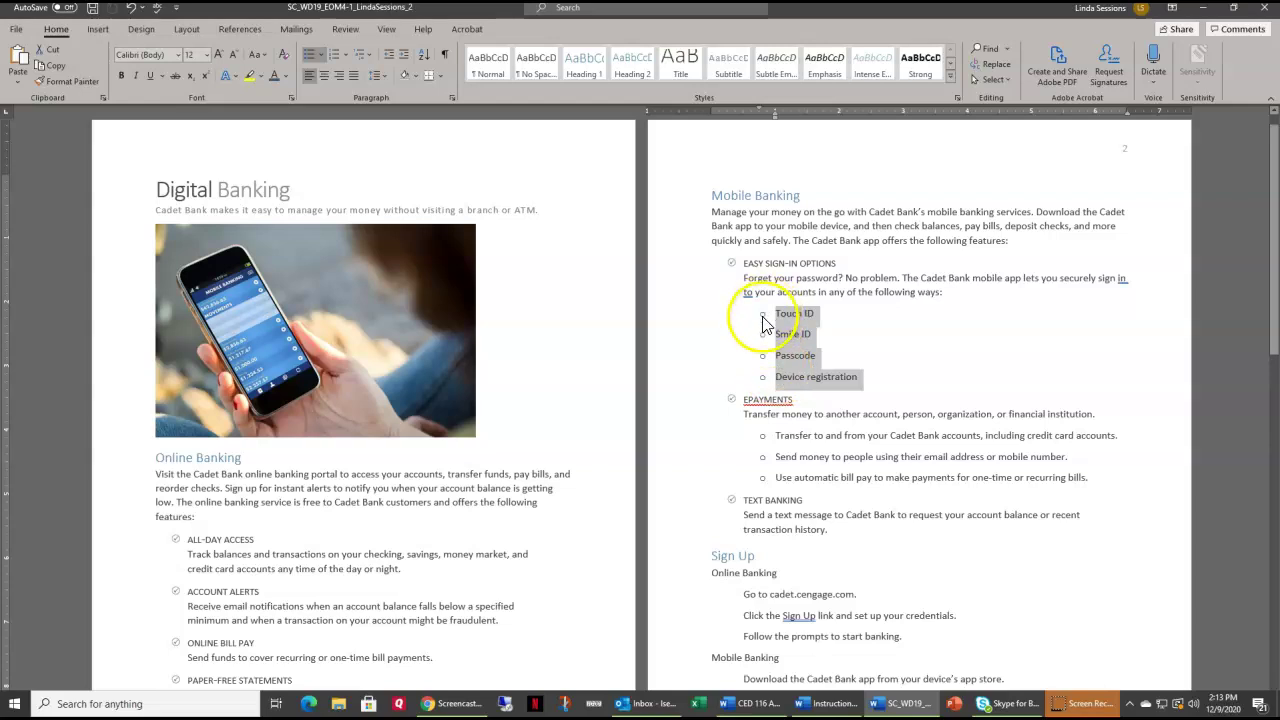
# Define a new bullet with the same dark blue theme font color for the three sub-items under ePayments
pyautogui.moveTo(677, 432); pyautogui.dragTo(683, 481)
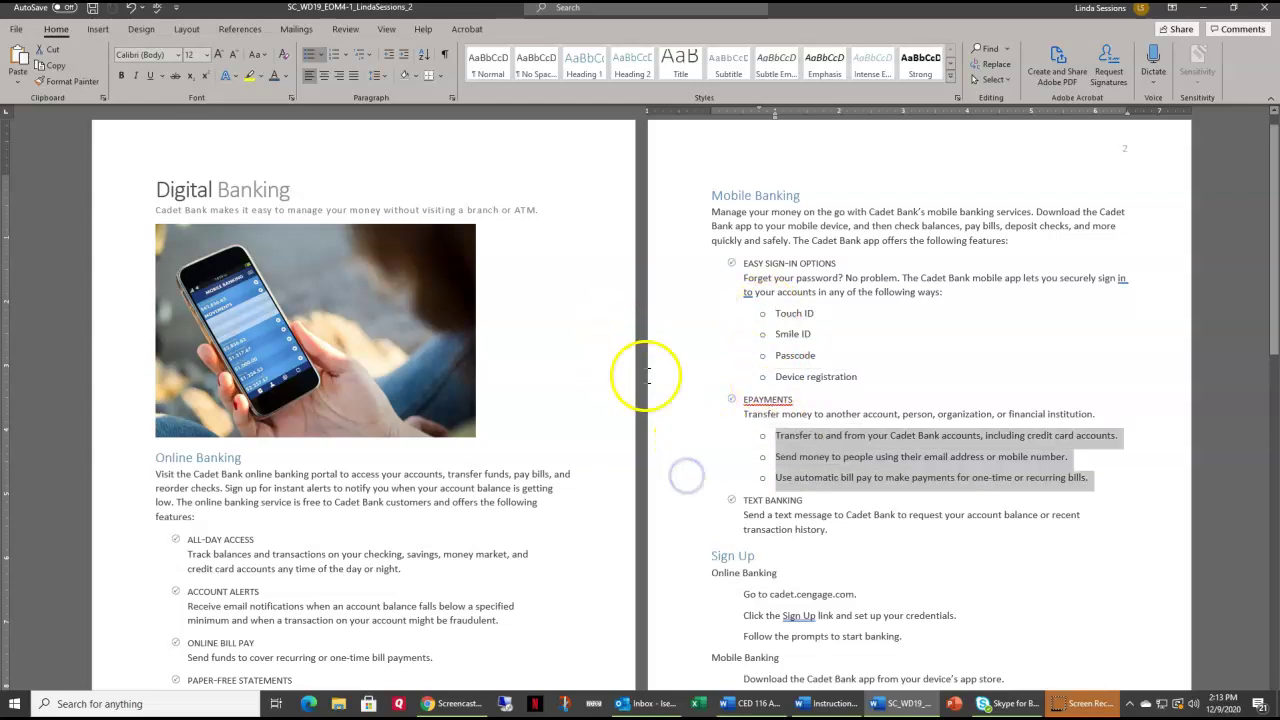
pyautogui.click(322, 52)
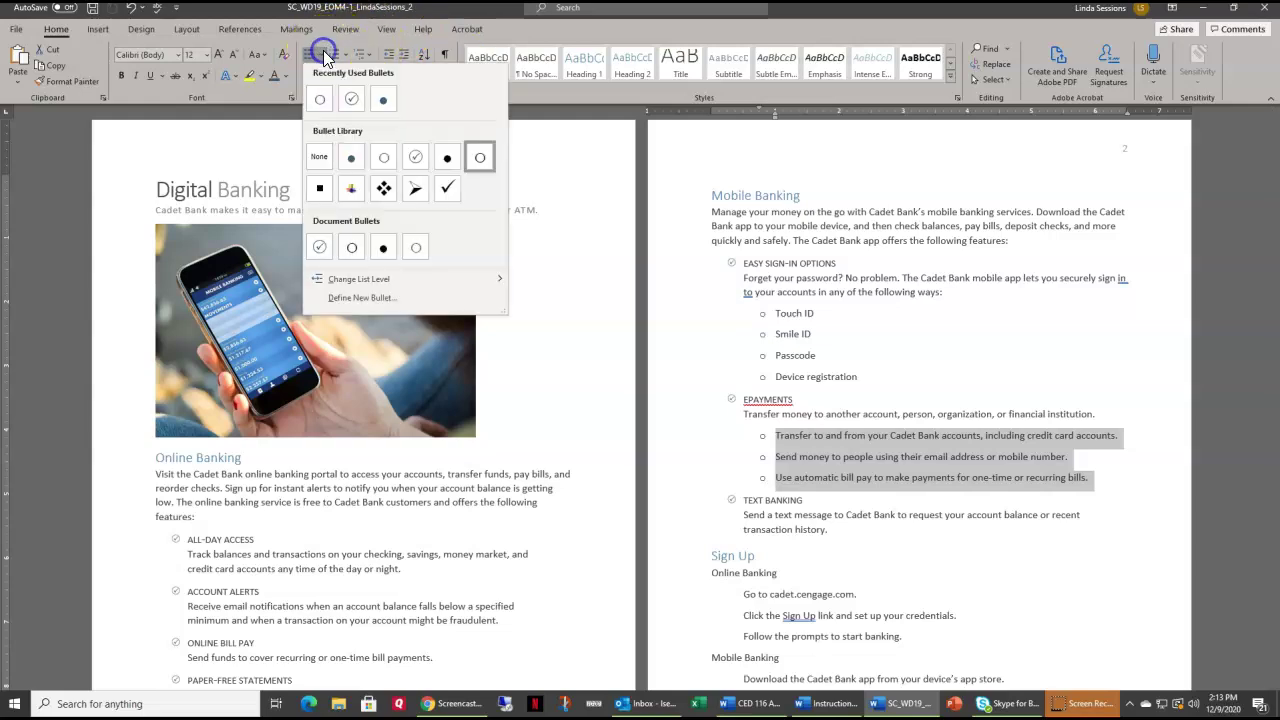
pyautogui.click(355, 295)
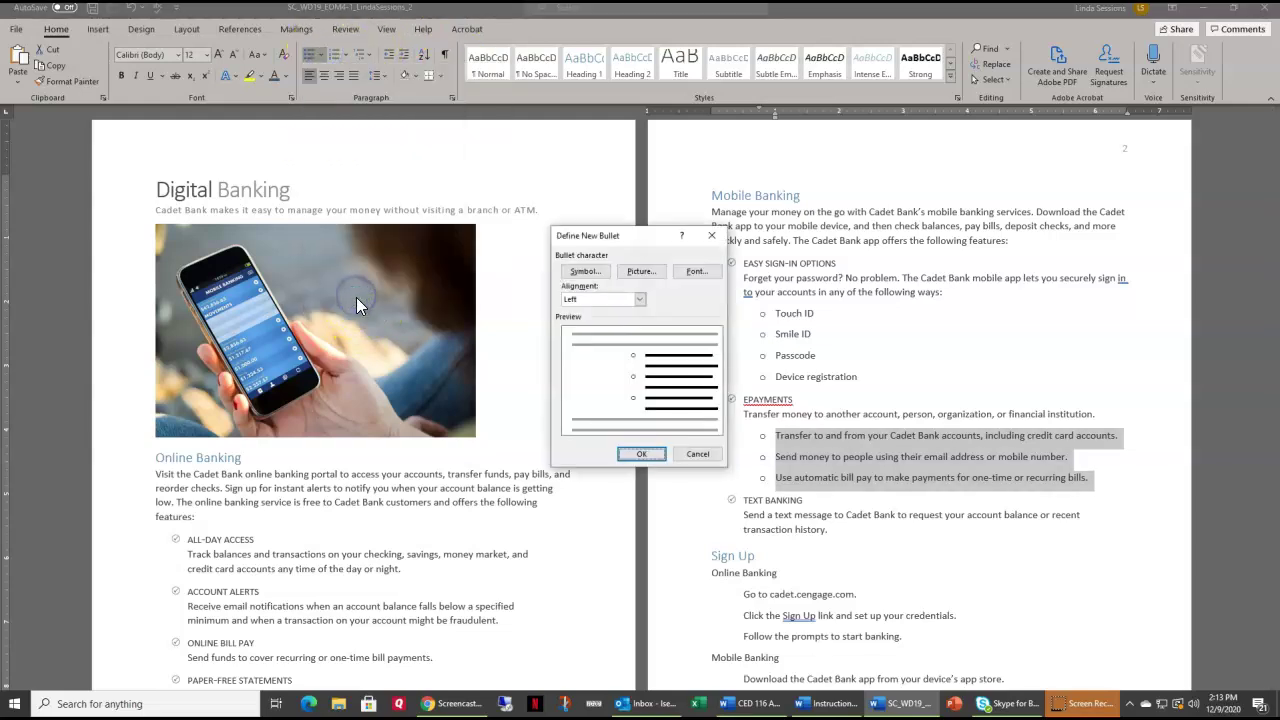
pyautogui.click(695, 271)
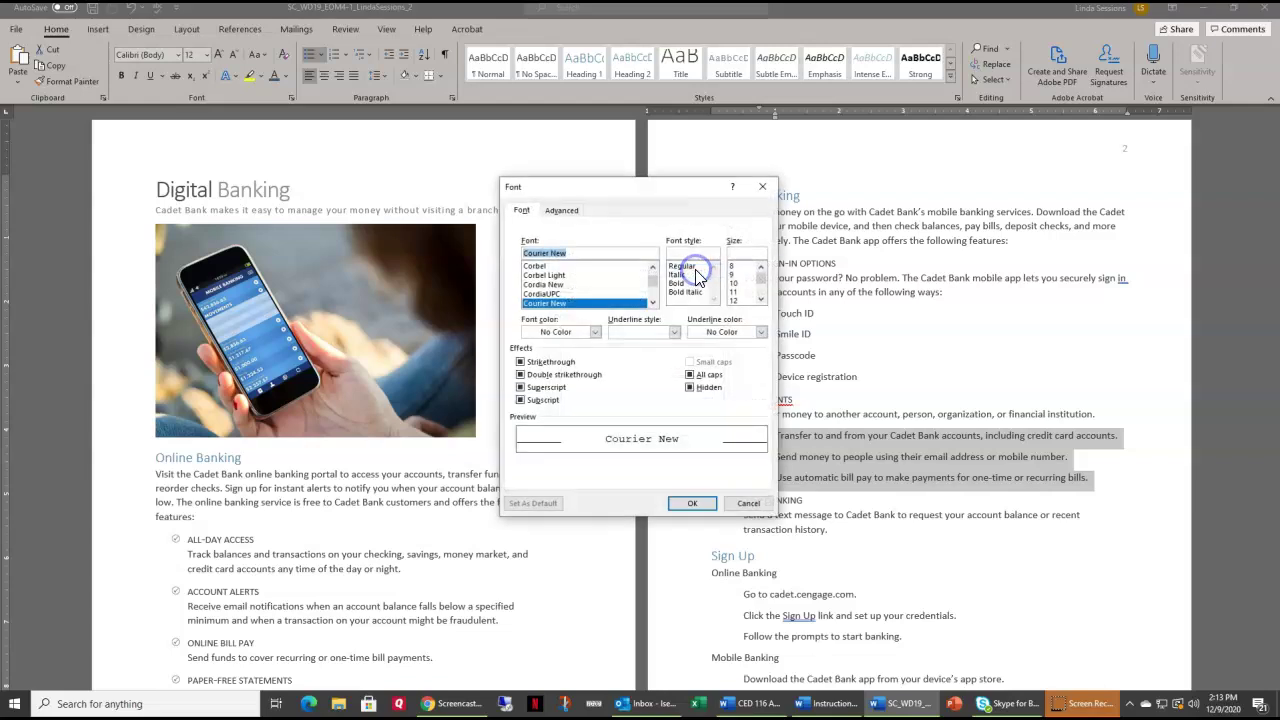
pyautogui.click(593, 331)
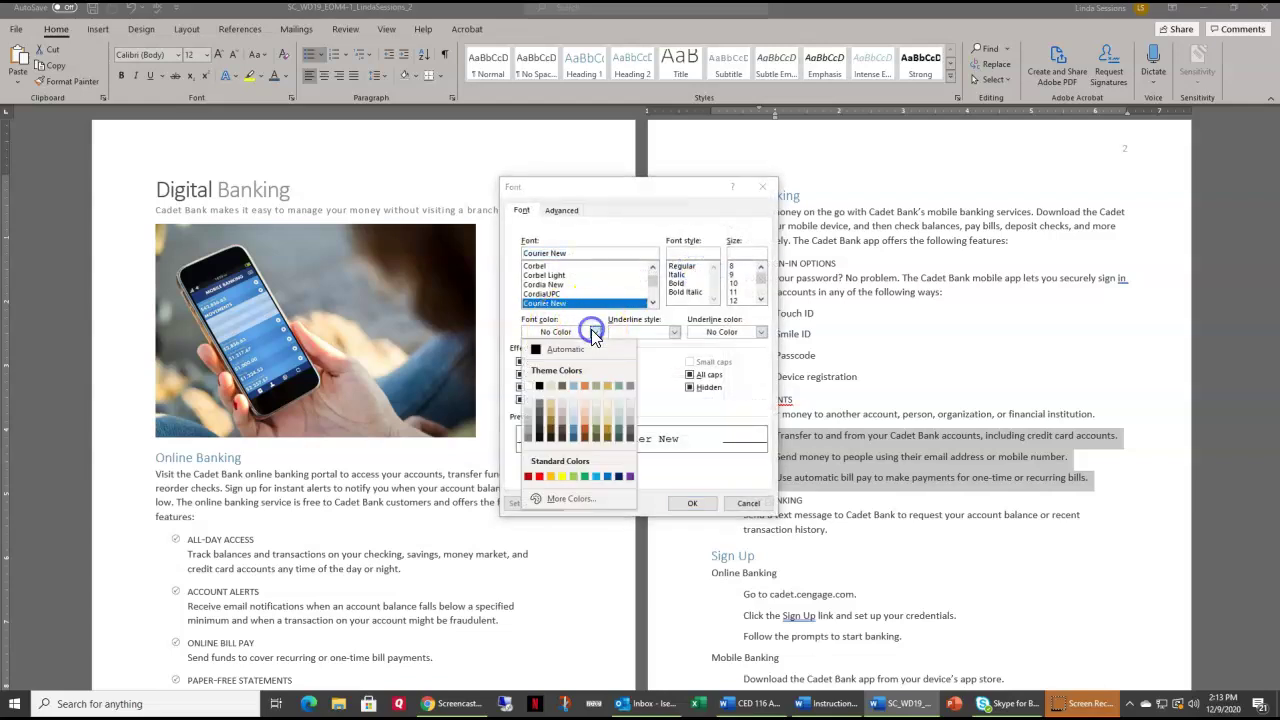
pyautogui.click(574, 436)
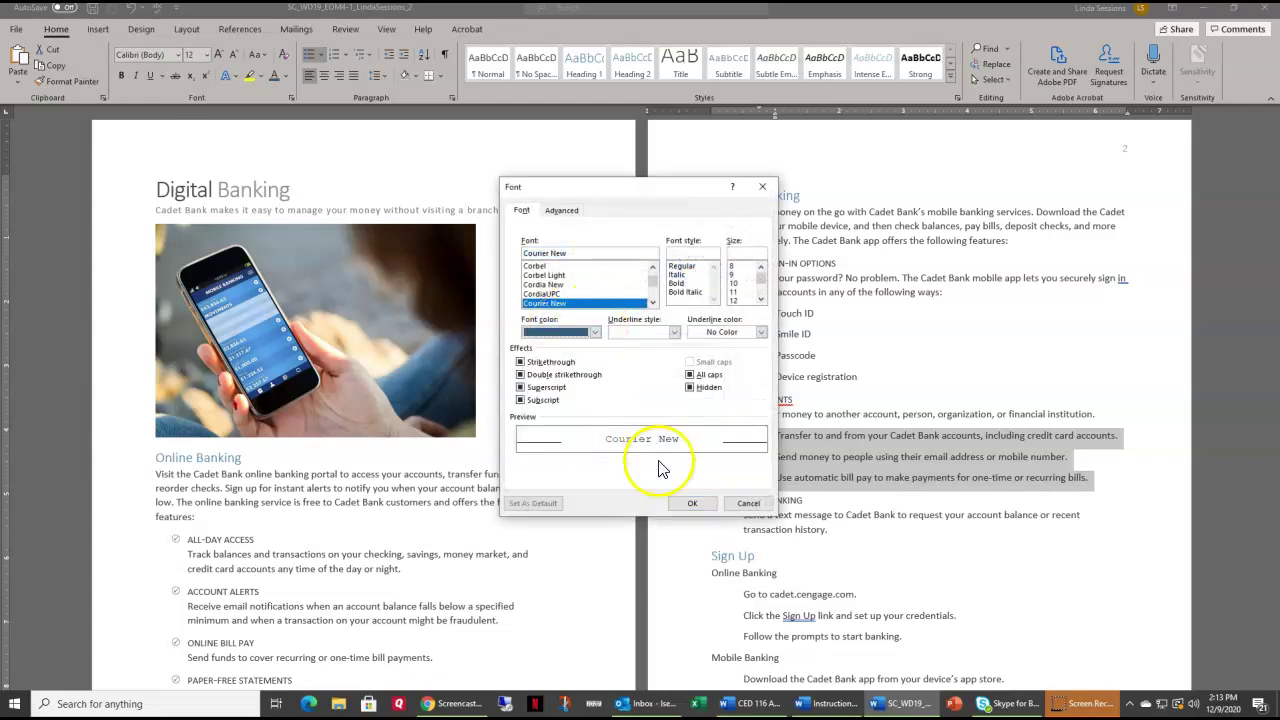
pyautogui.click(692, 503)
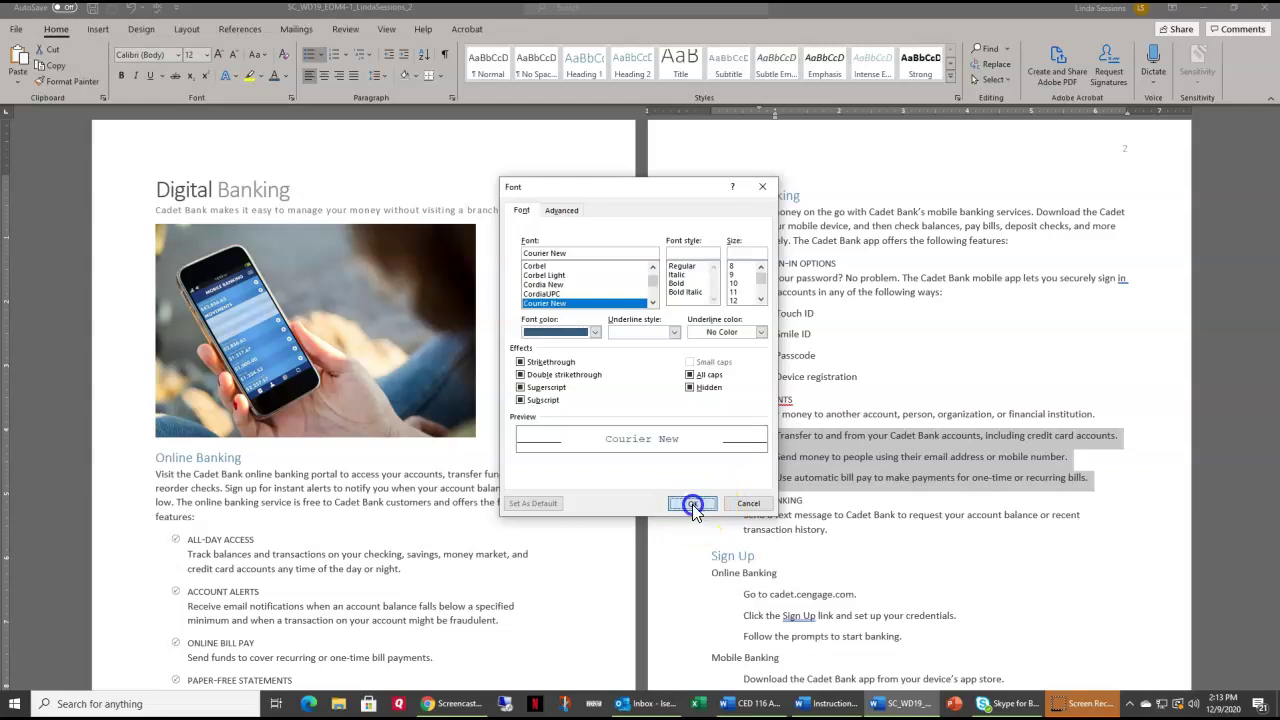
pyautogui.click(641, 451)
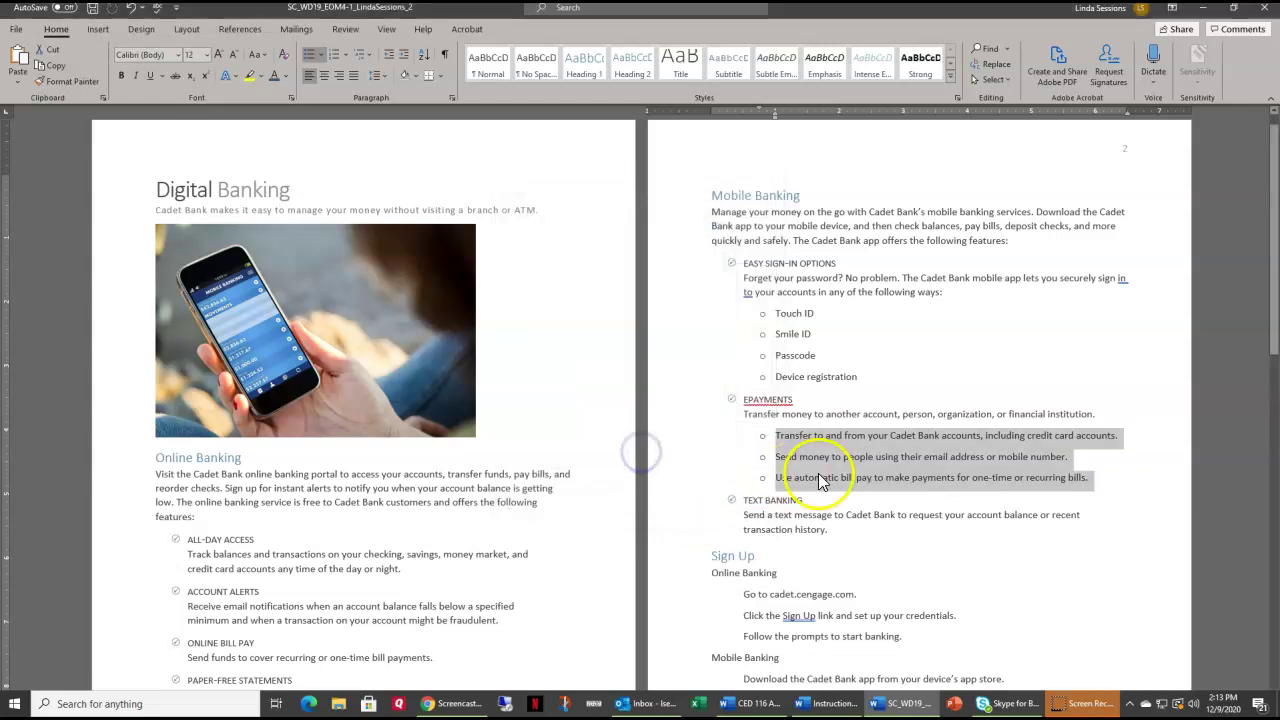
# Set a 0.5-inch right indent for the whole Mobile Banking features list, from Easy Sign-in Options through Text Banking
pyautogui.click(863, 556)
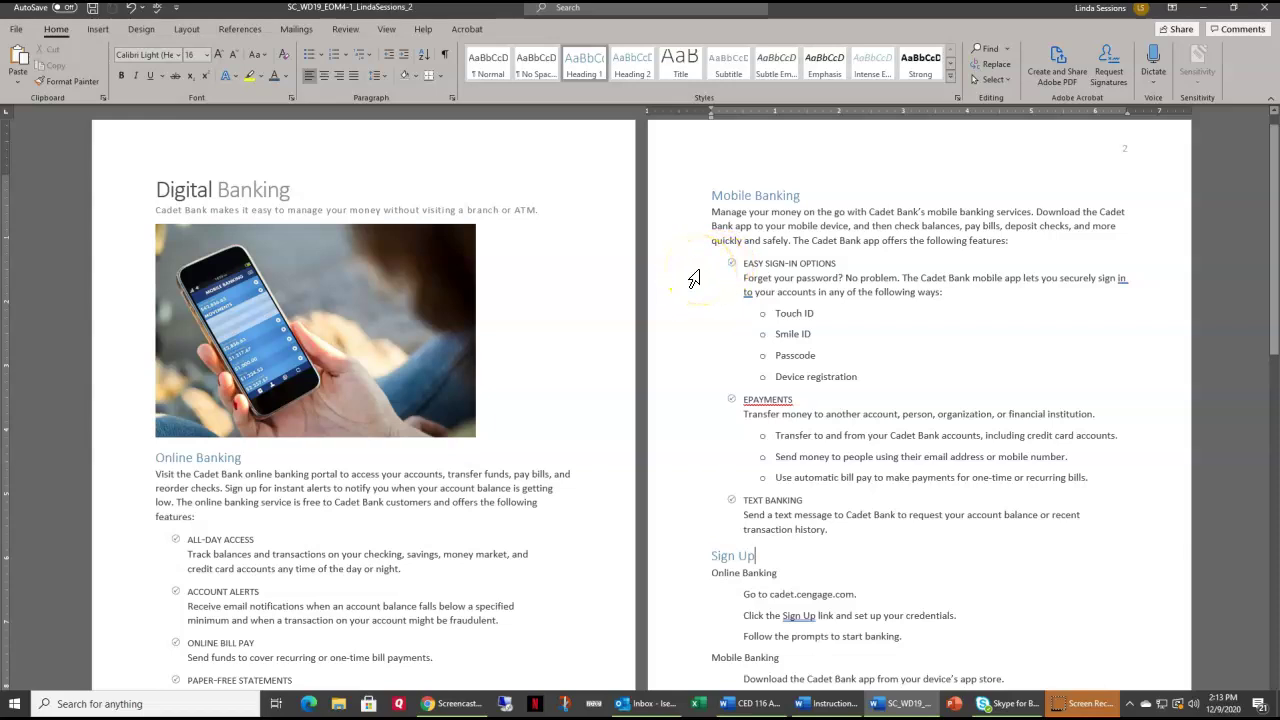
pyautogui.moveTo(686, 263); pyautogui.dragTo(667, 535)
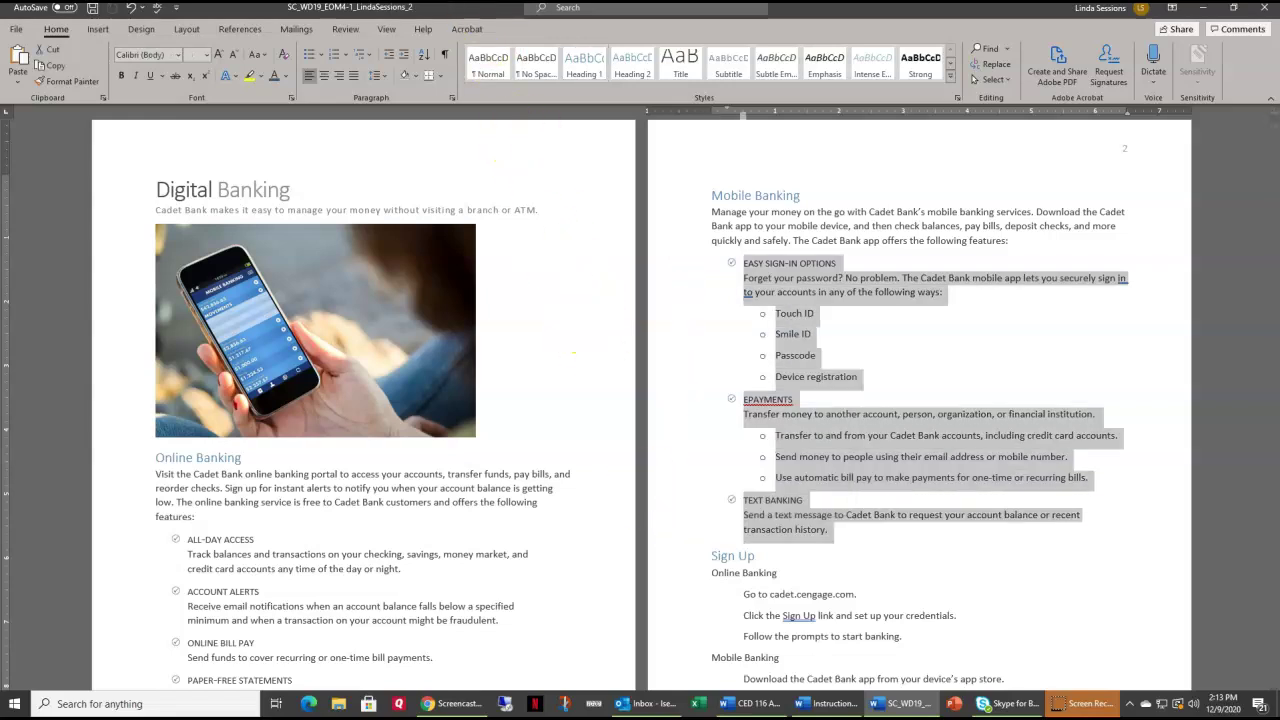
pyautogui.click(452, 100)
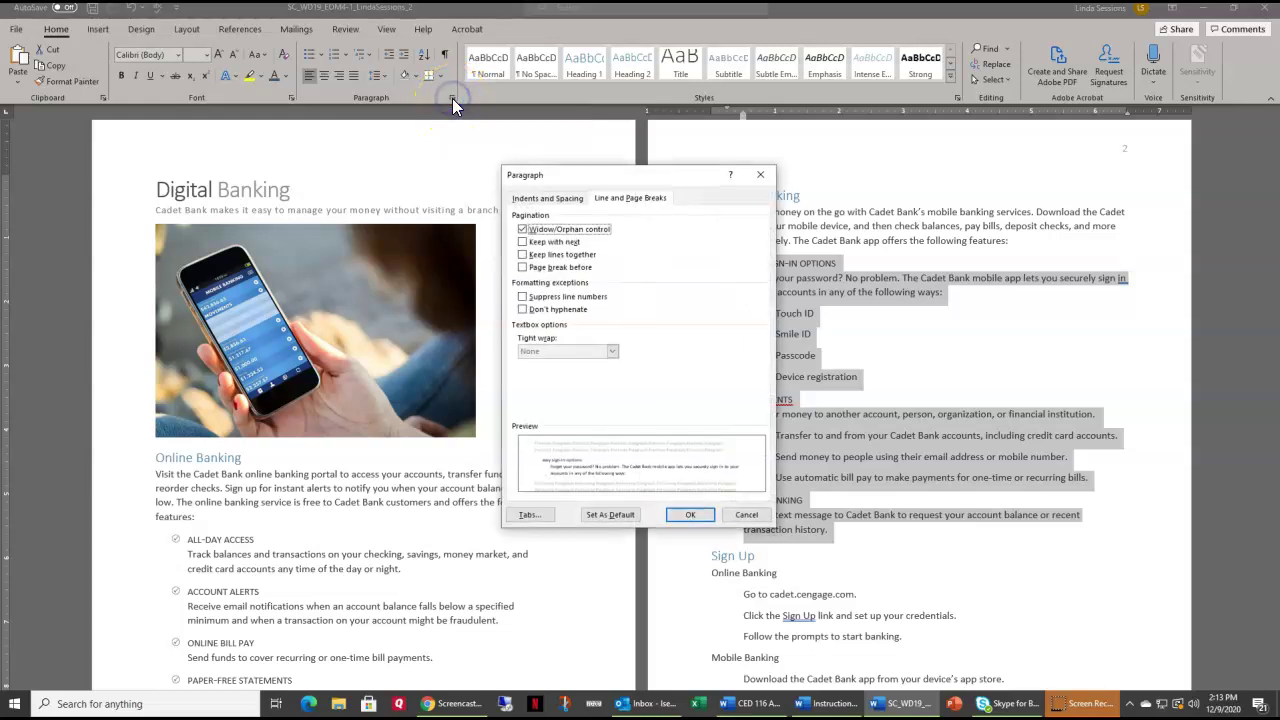
pyautogui.click(535, 200)
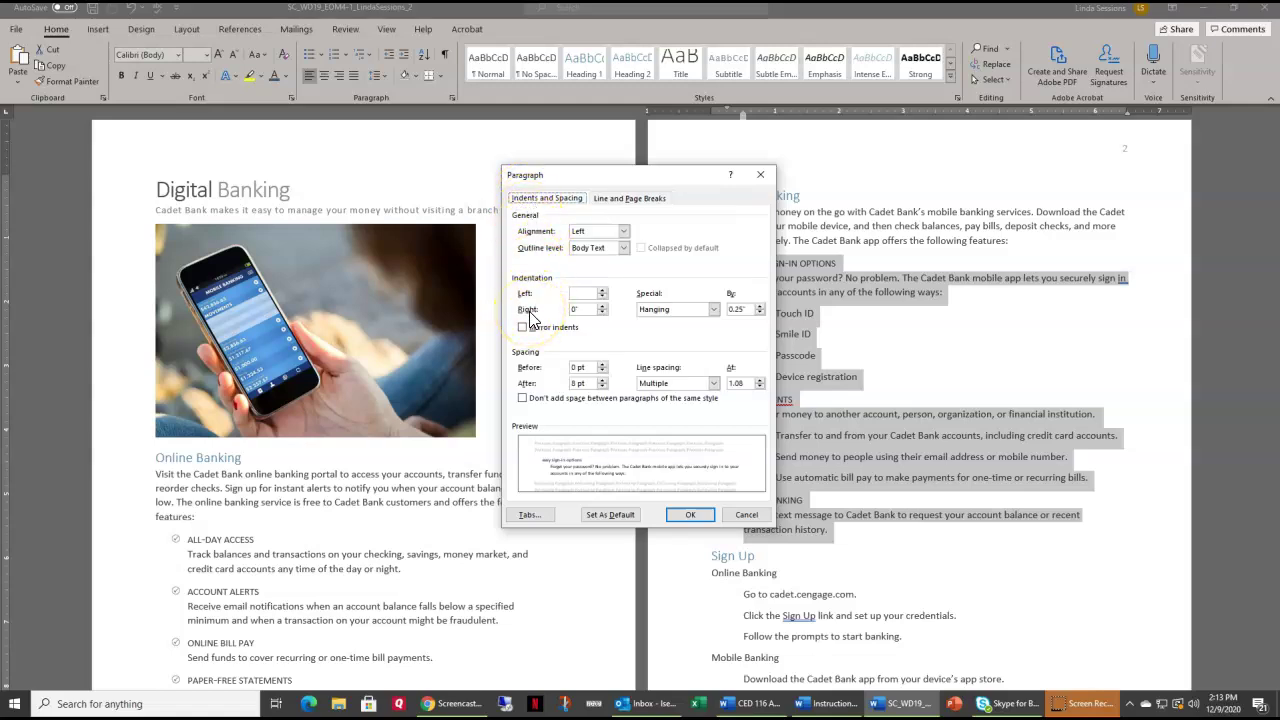
pyautogui.doubleClick(579, 309)
pyautogui.press('Return')
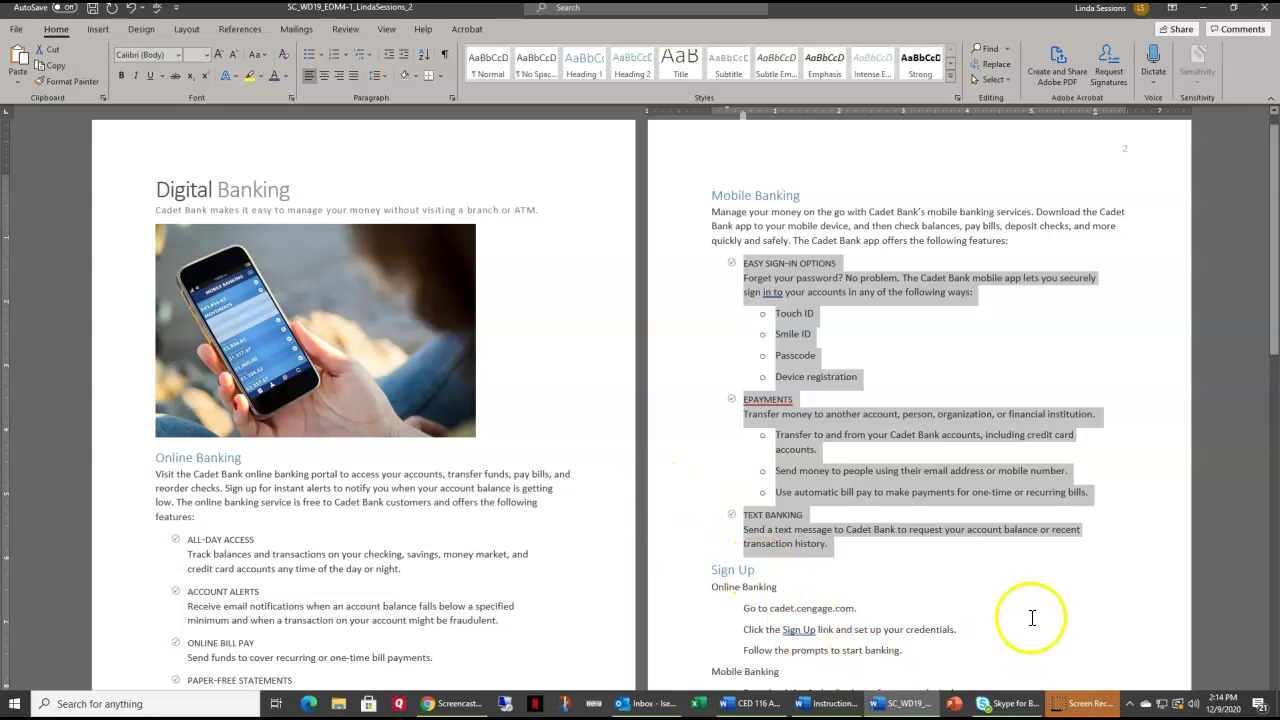
# Apply the recently used 1., 2., 3. number format to the Online Banking and Mobile Banking lines with their sub-steps under Sign Up
pyautogui.moveTo(1274, 323); pyautogui.dragTo(1274, 400)
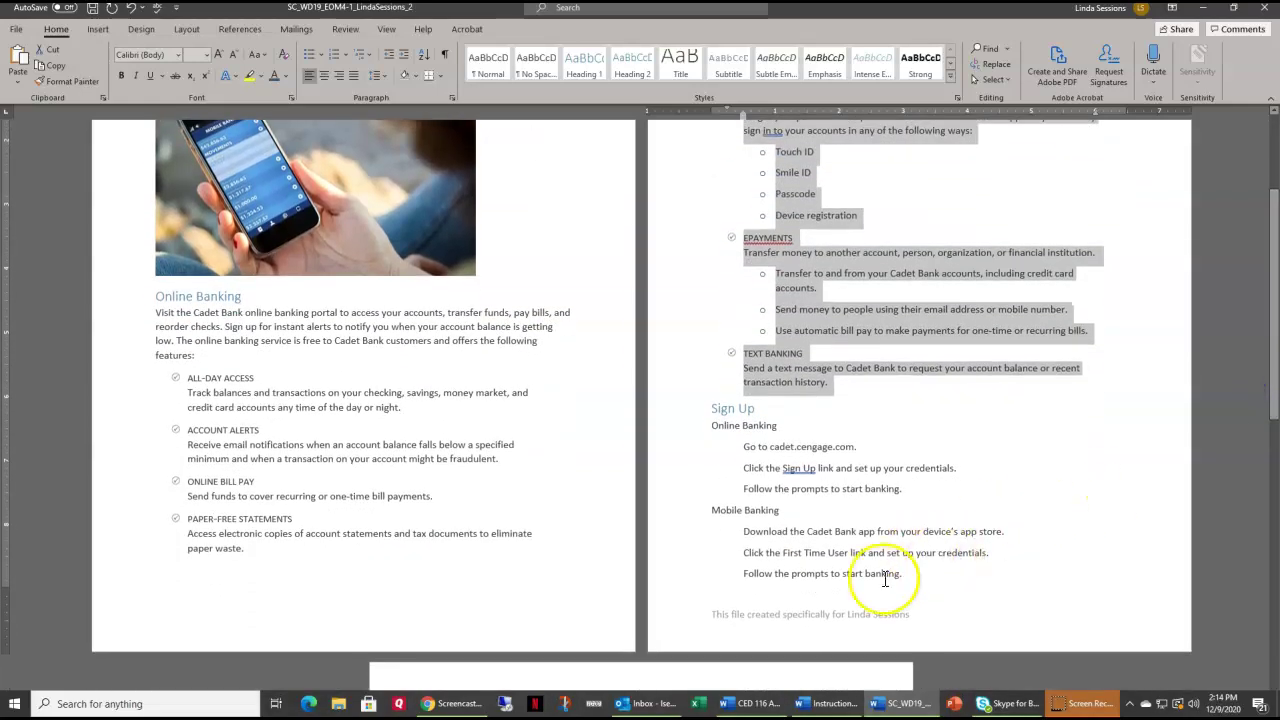
pyautogui.moveTo(672, 425); pyautogui.dragTo(653, 578)
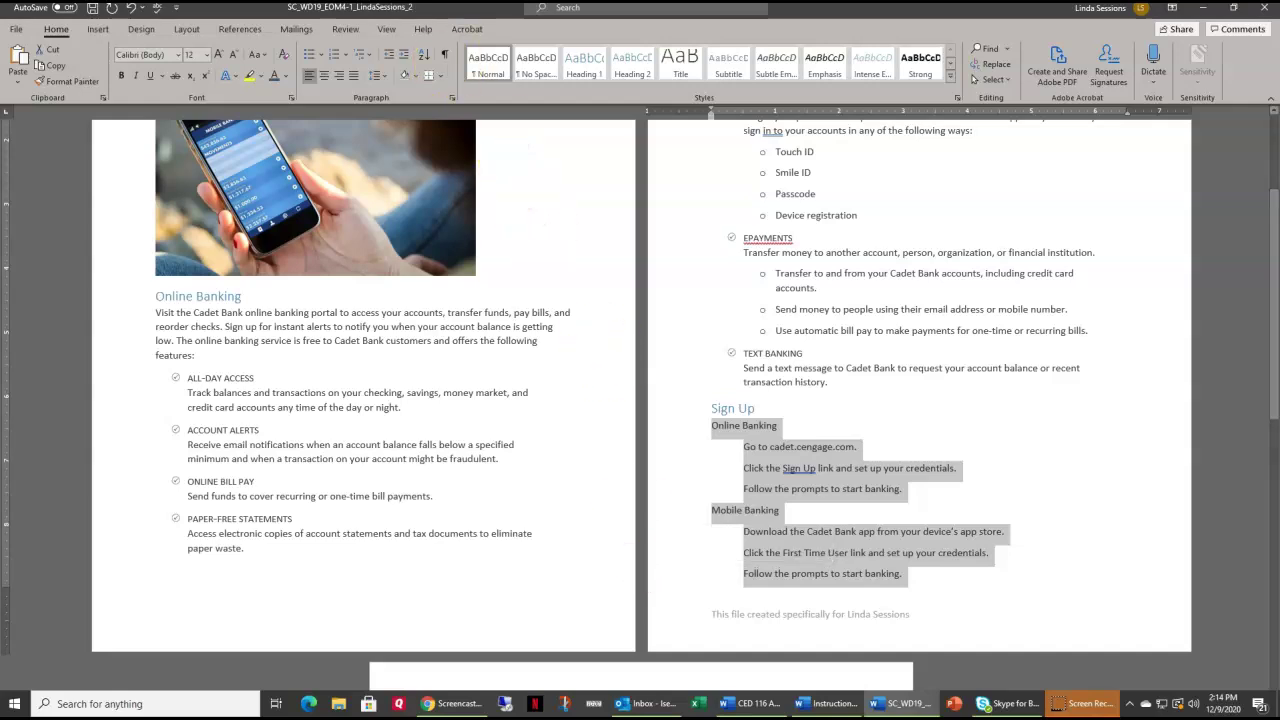
pyautogui.click(347, 56)
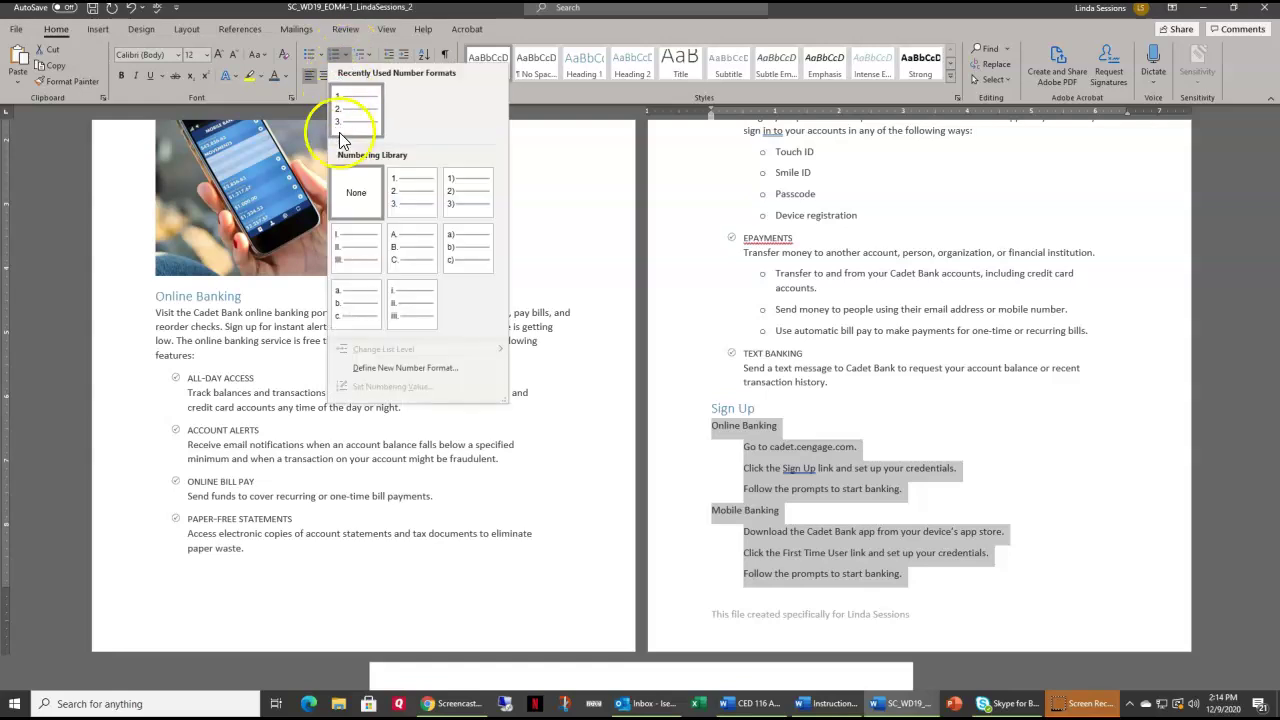
pyautogui.click(348, 196)
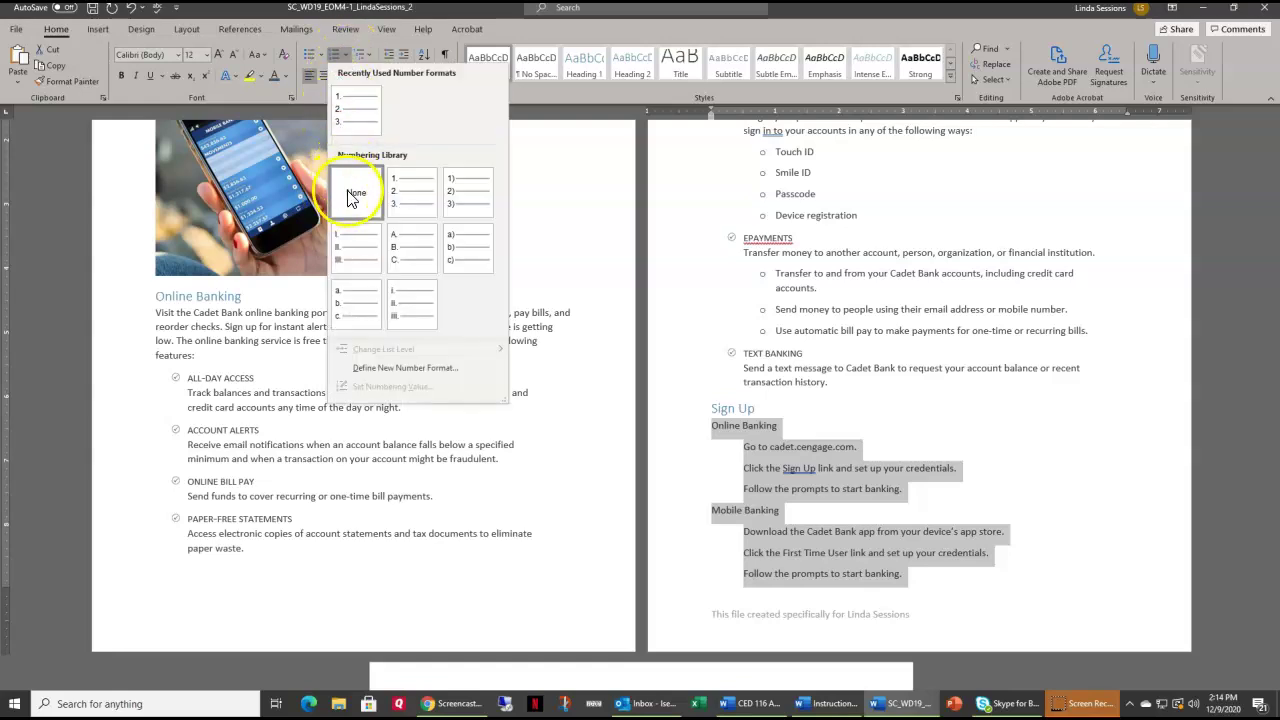
pyautogui.click(350, 115)
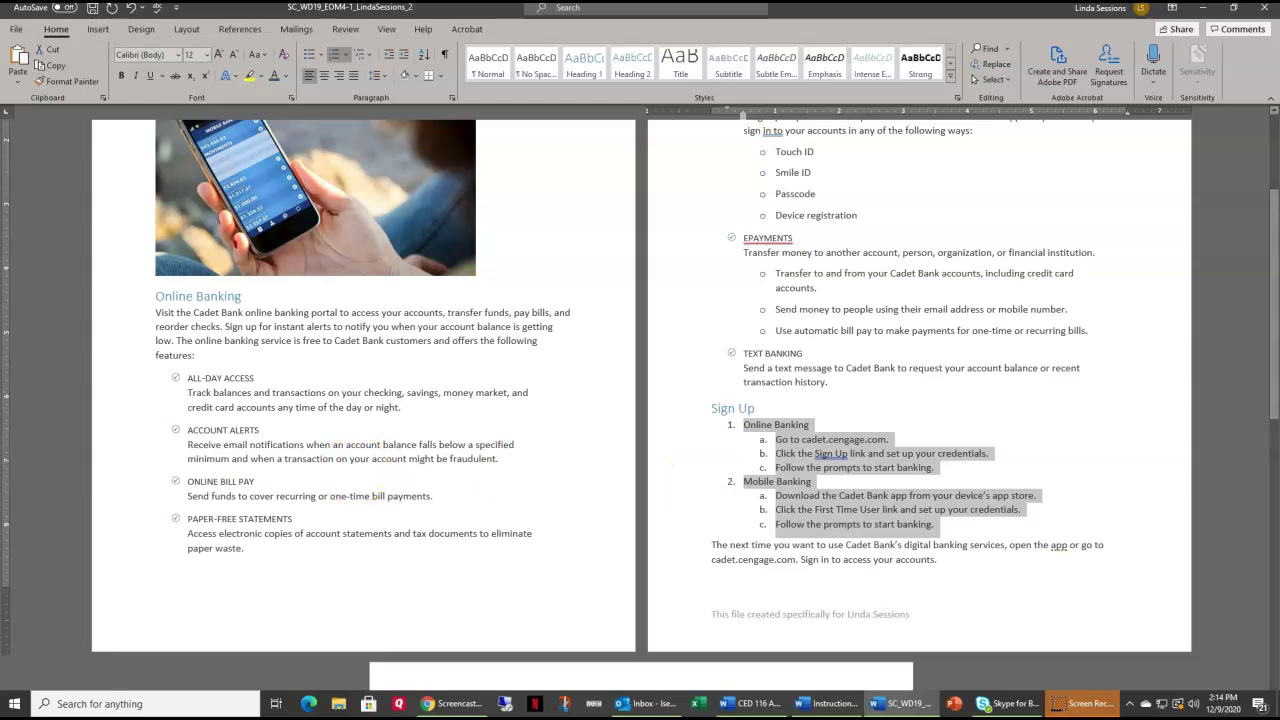
# Set a 0.5-inch left indent for the closing Sign Up paragraph that begins "The next time you want to use Cadet Bank's"
pyautogui.hotkey('alt', 'Tab')
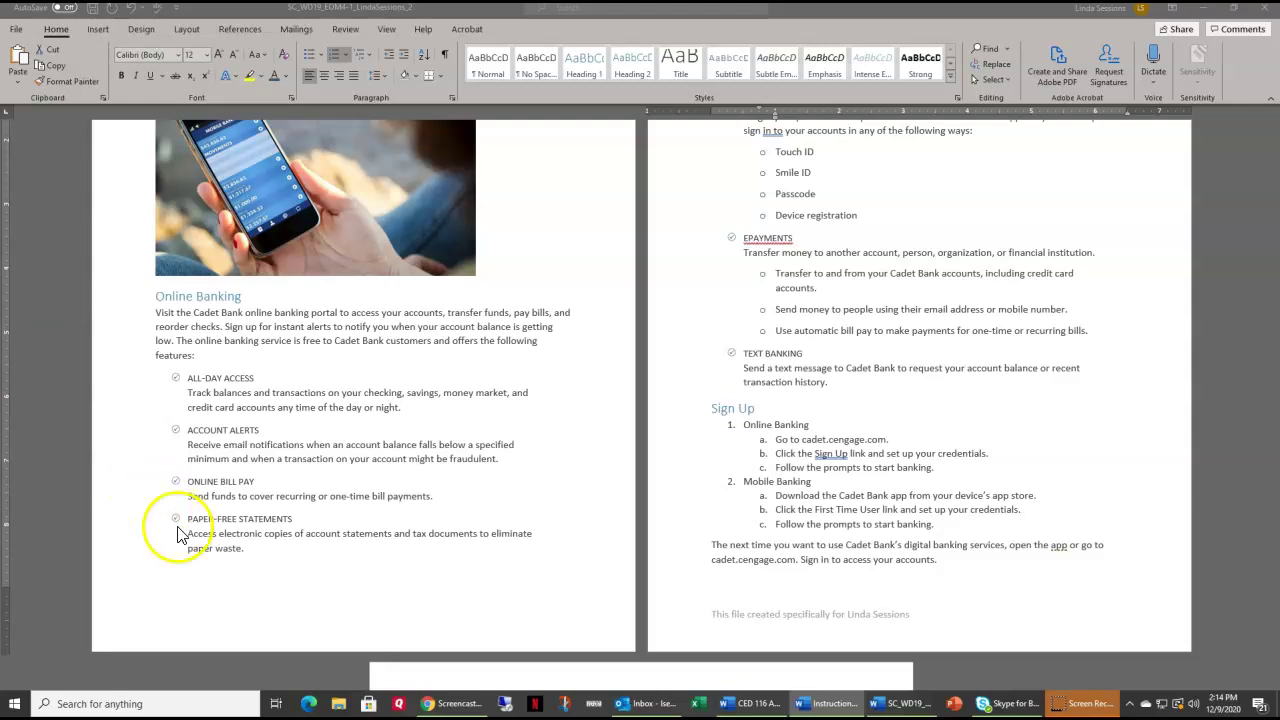
pyautogui.click(712, 545)
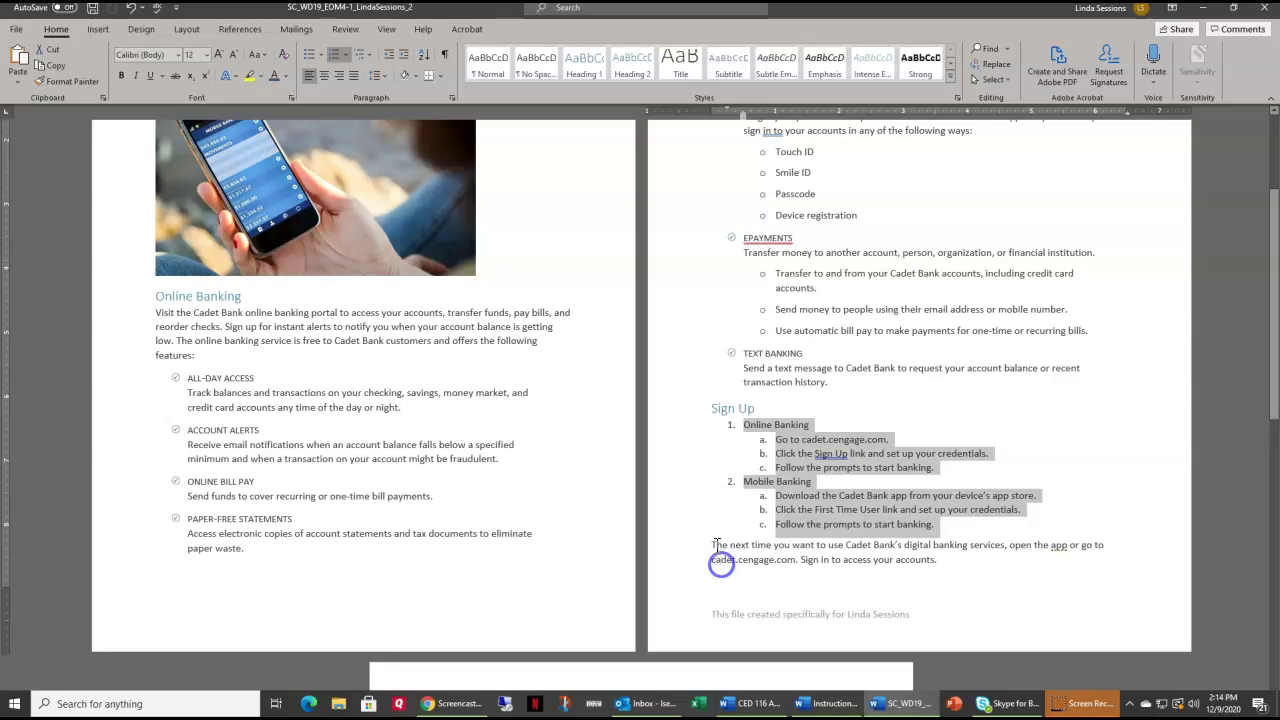
pyautogui.moveTo(712, 548); pyautogui.dragTo(941, 575)
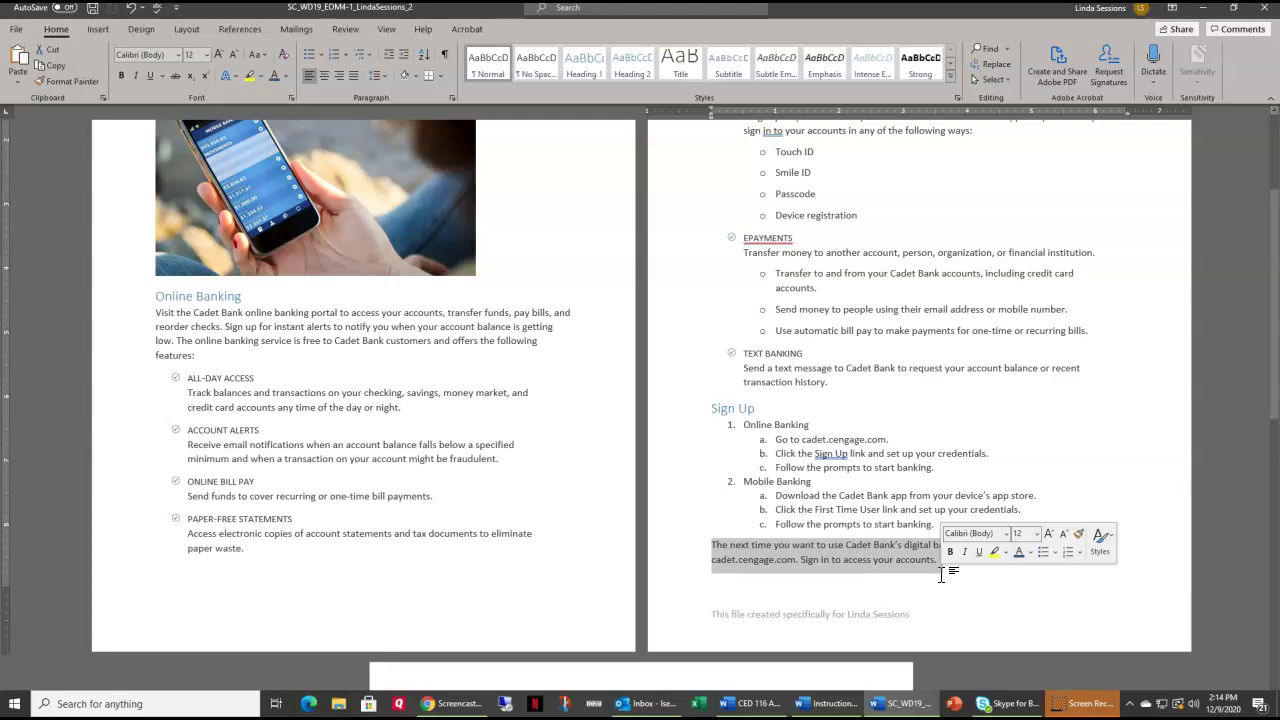
pyautogui.click(450, 97)
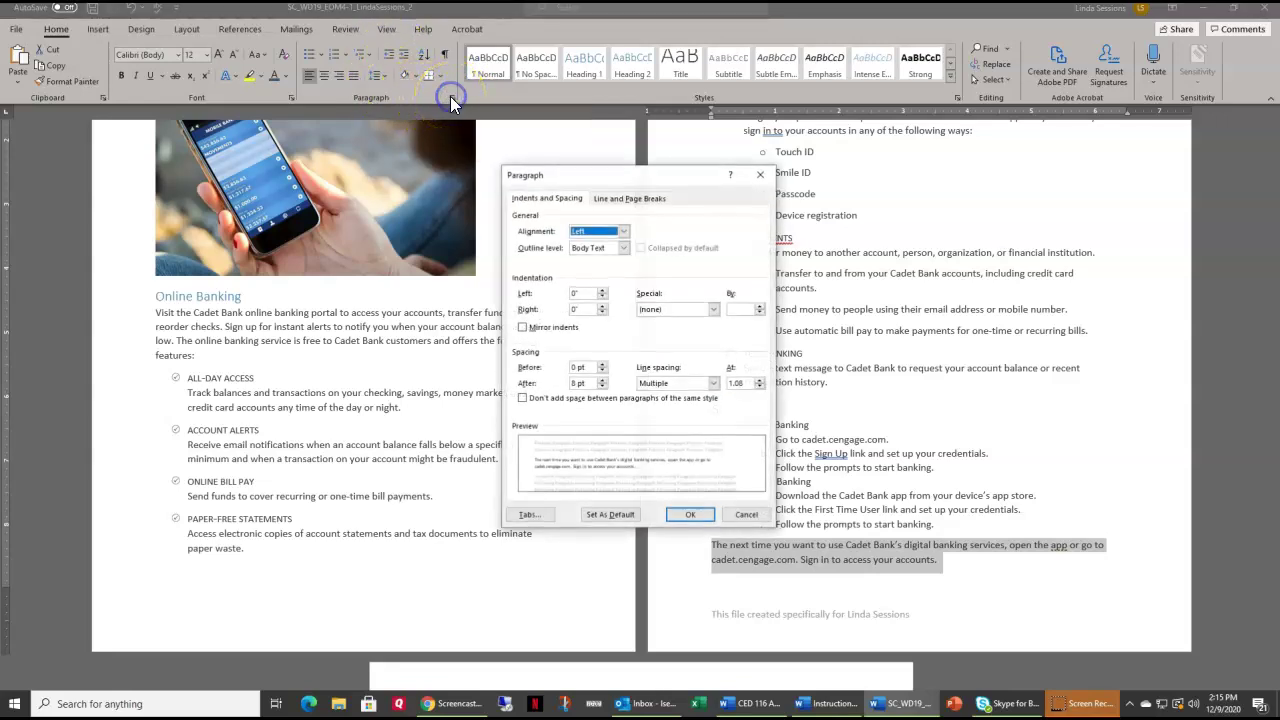
pyautogui.click(583, 293)
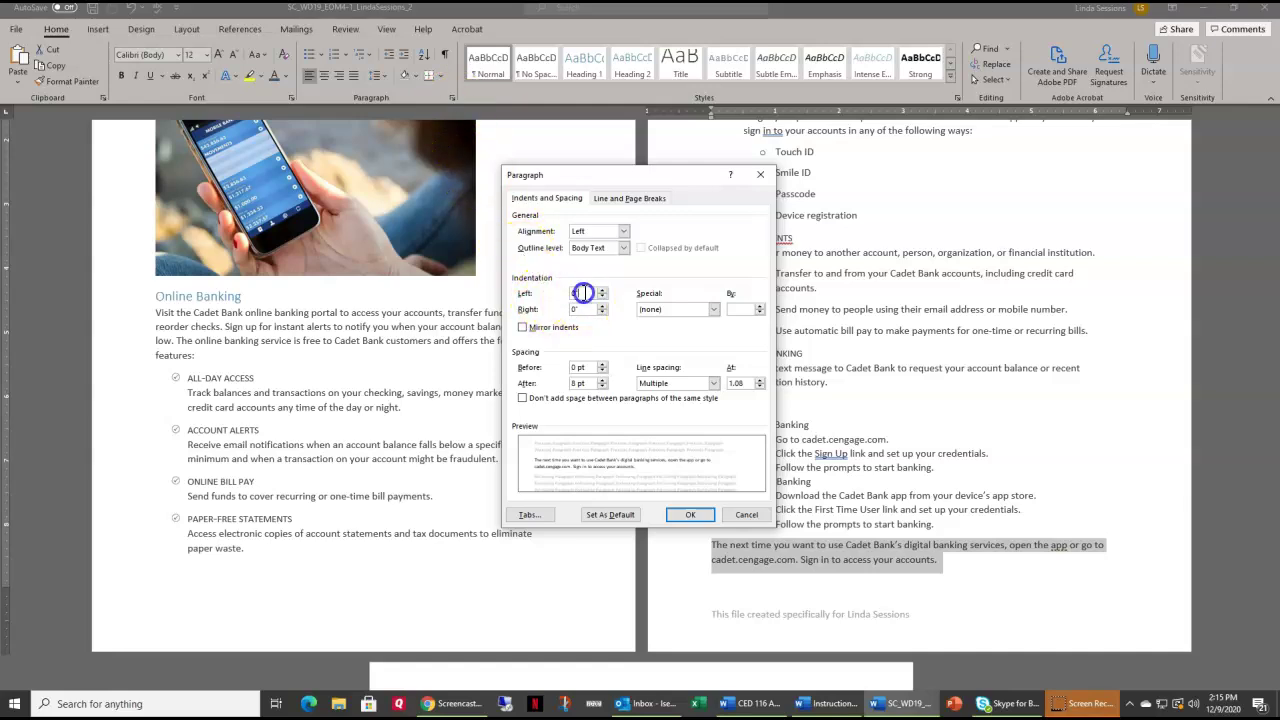
pyautogui.moveTo(583, 293); pyautogui.dragTo(560, 294)
pyautogui.press('BackSpace')
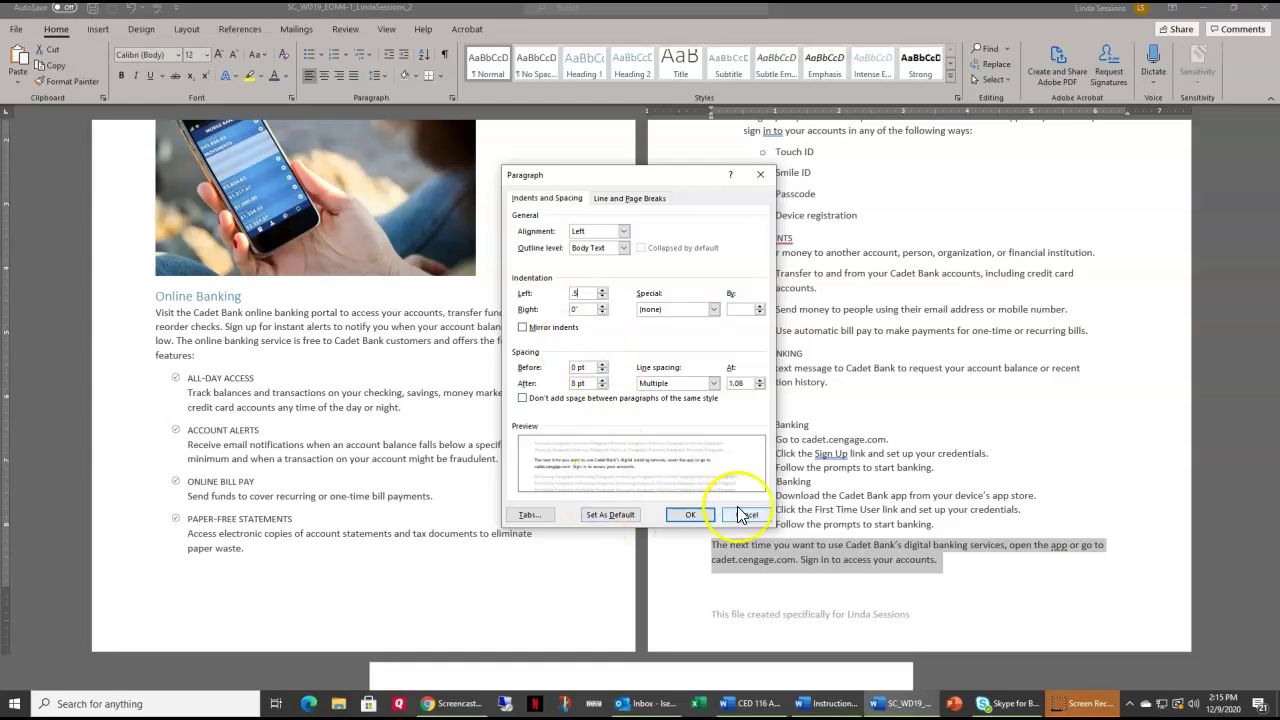
pyautogui.click(690, 514)
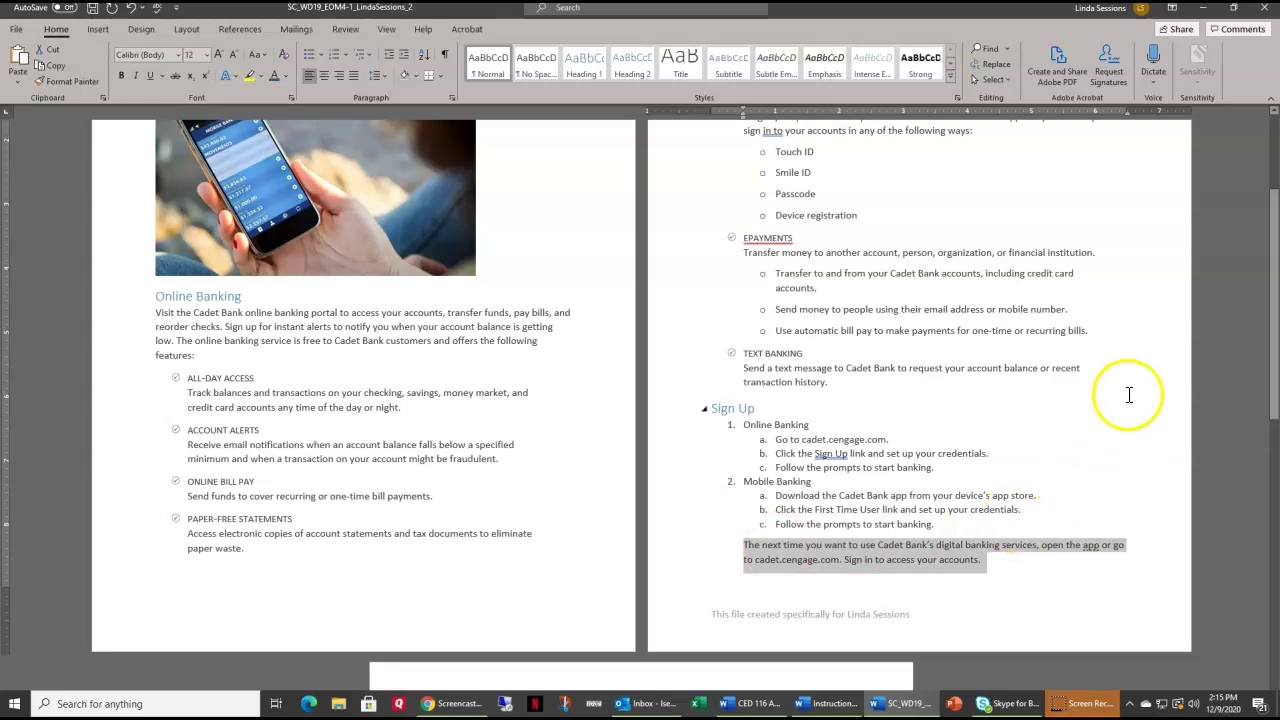
# Sort the bulleted contact list under the Questions? heading by paragraph text in ascending order
pyautogui.moveTo(1275, 260); pyautogui.dragTo(1275, 438)
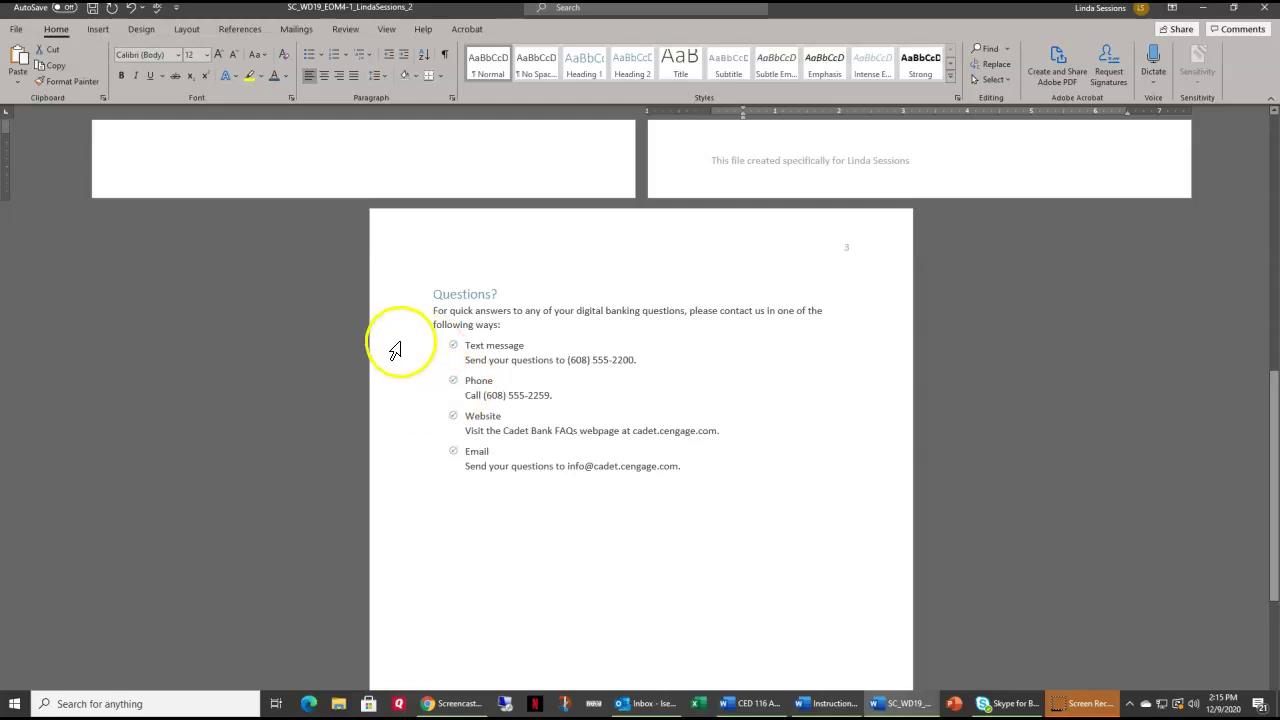
pyautogui.moveTo(398, 358); pyautogui.dragTo(403, 472)
pyautogui.keyDown('shift'); pyautogui.click(478, 357); pyautogui.keyUp('shift')
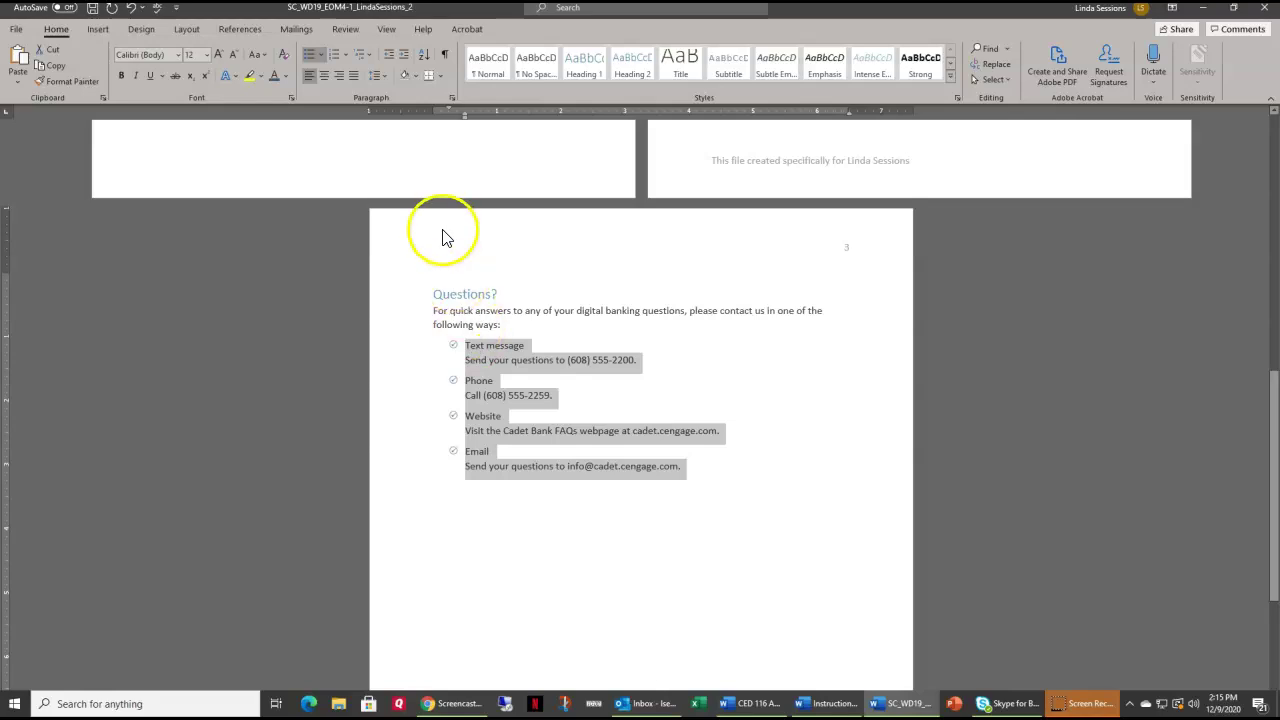
pyautogui.click(423, 61)
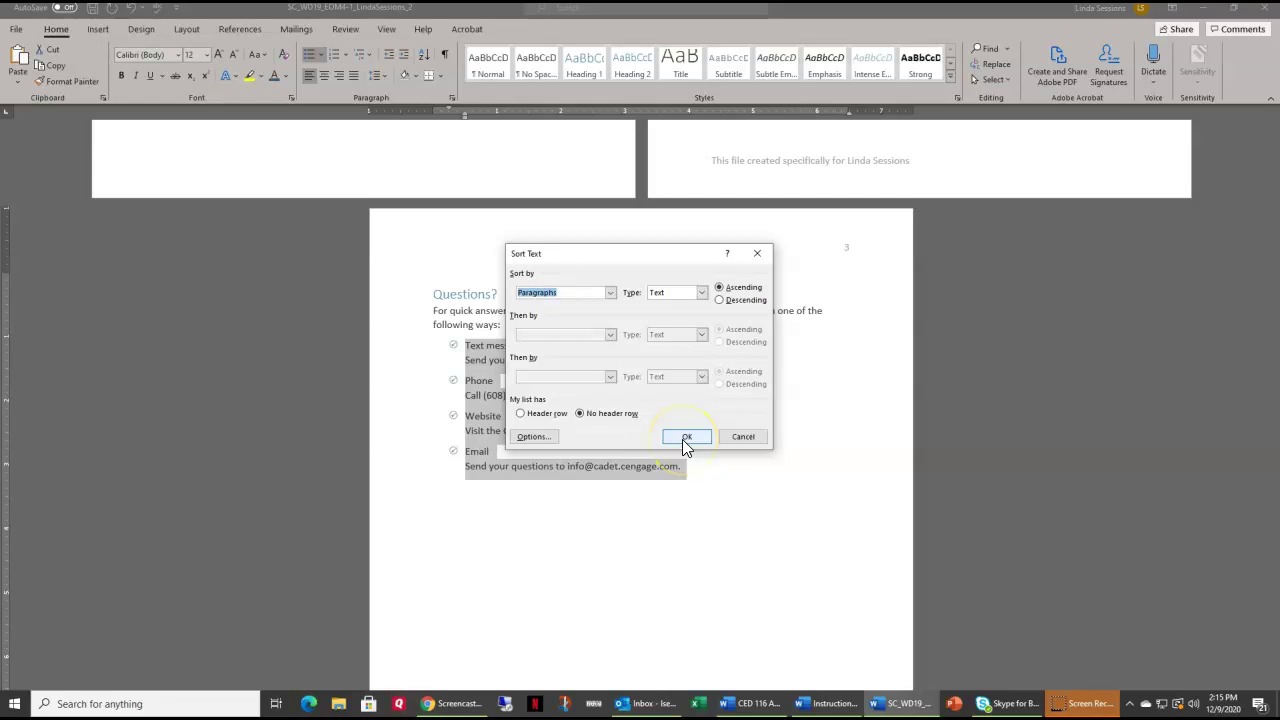
pyautogui.click(686, 438)
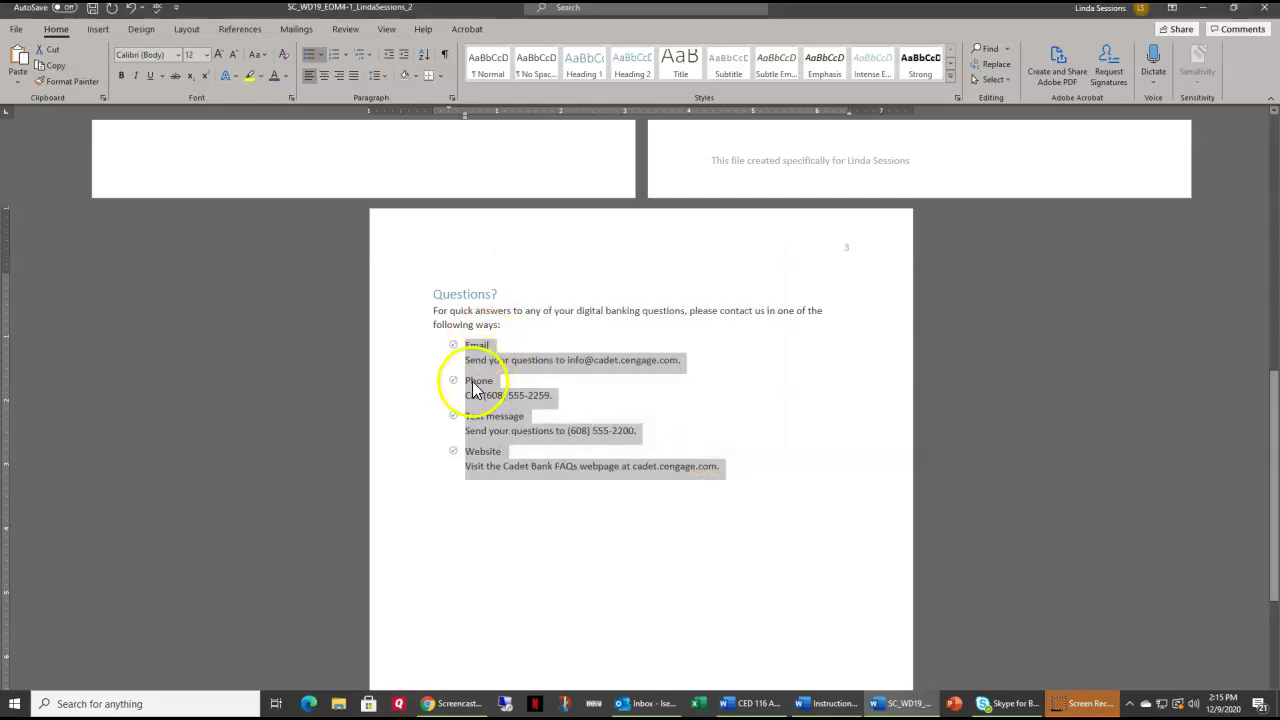
pyautogui.click(478, 513)
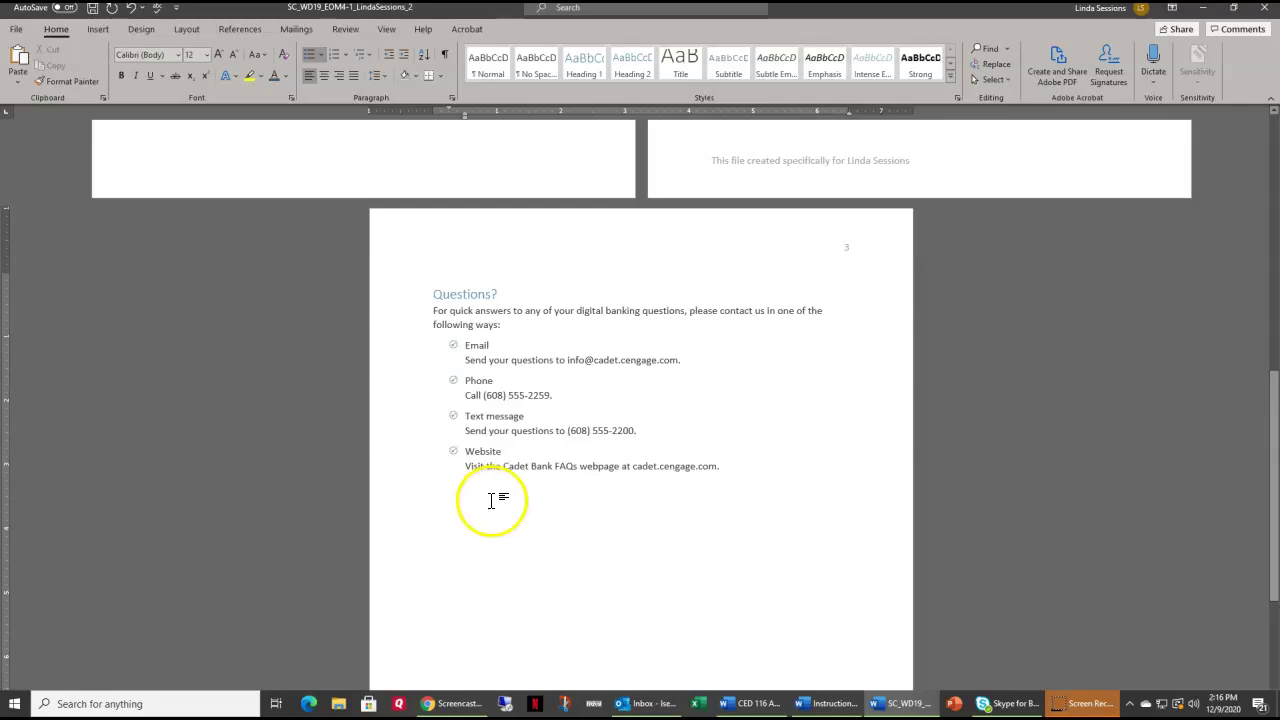
# Change the header page number's font color to the dark blue theme color and leave header editing
pyautogui.click(839, 248)
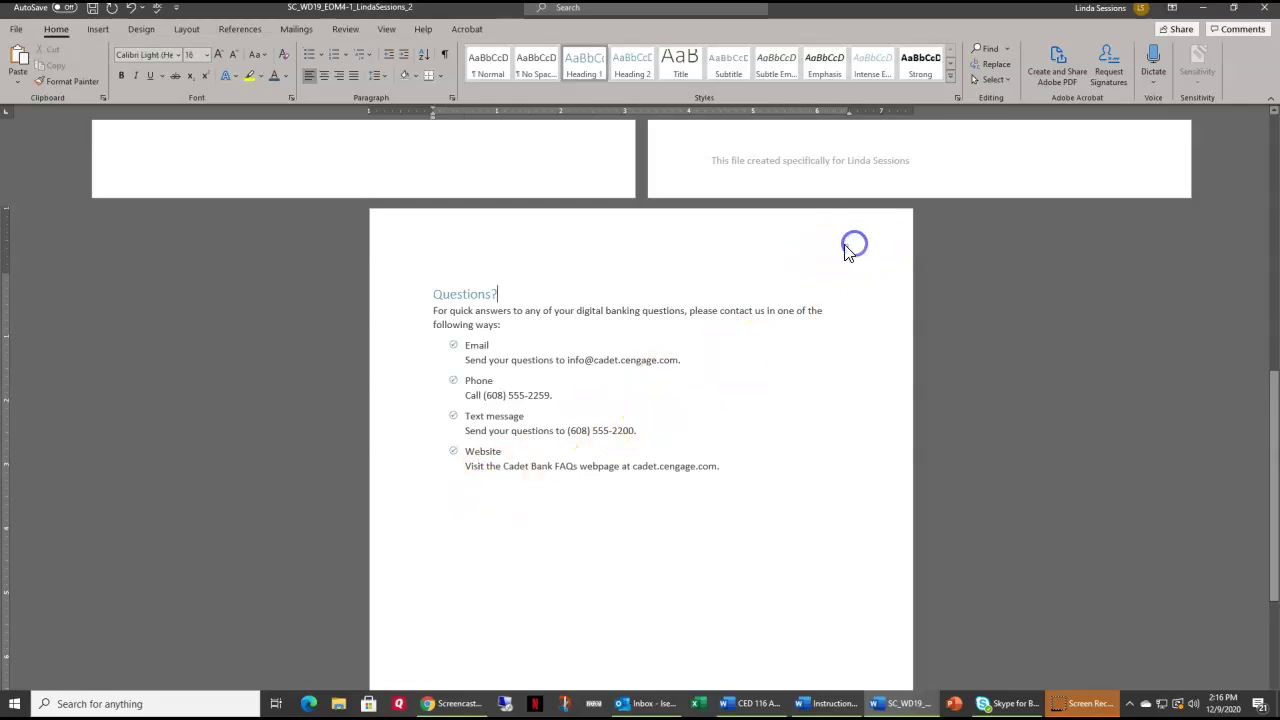
pyautogui.doubleClick(839, 248)
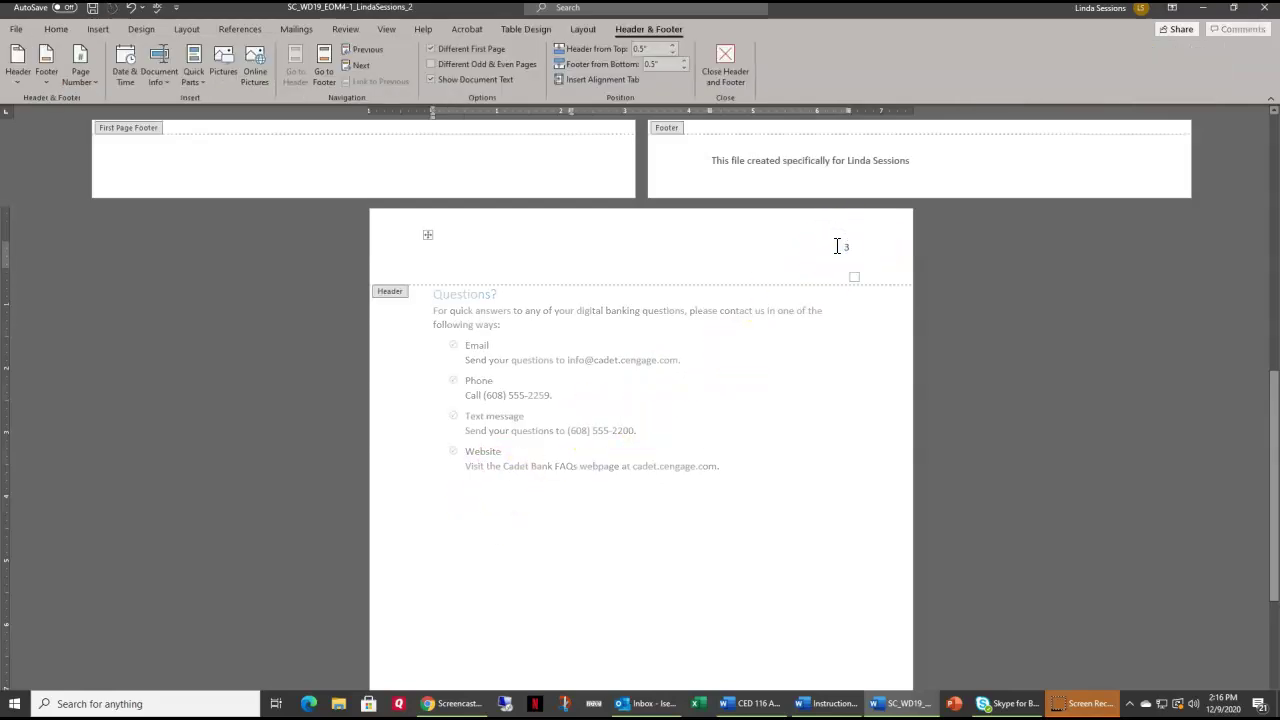
pyautogui.click(845, 248)
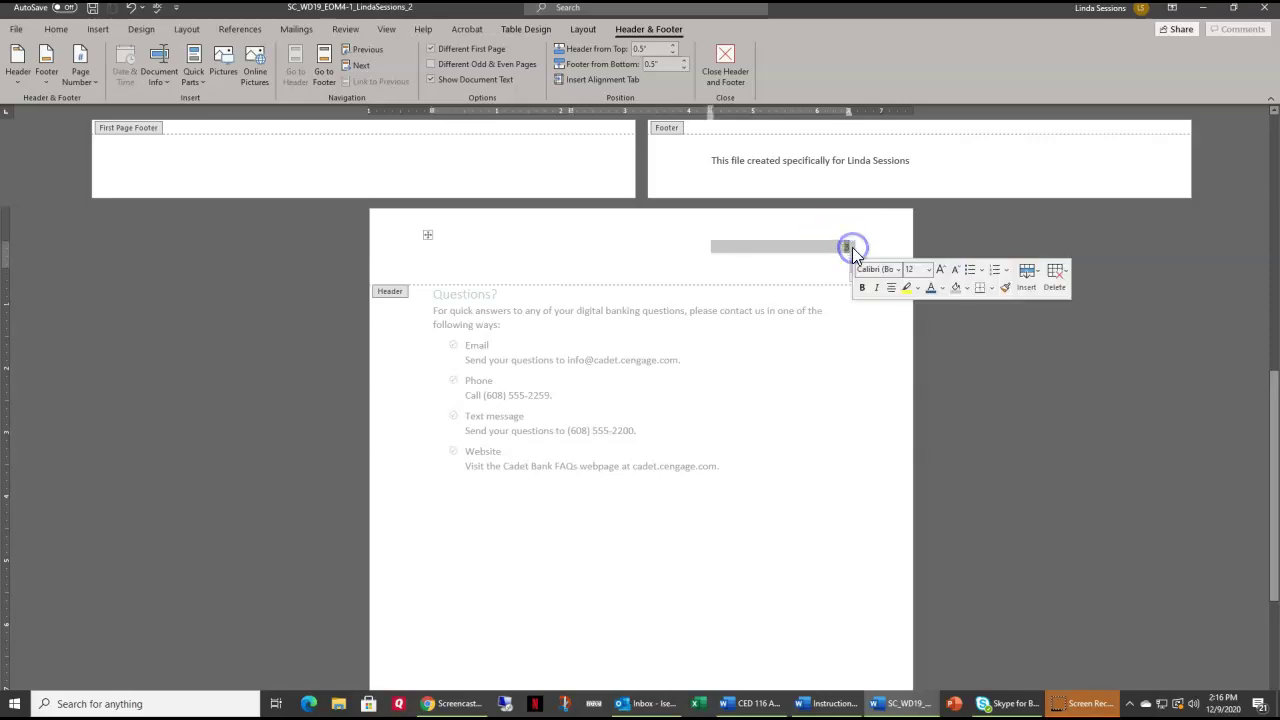
pyautogui.click(843, 249)
pyautogui.doubleClick(844, 248)
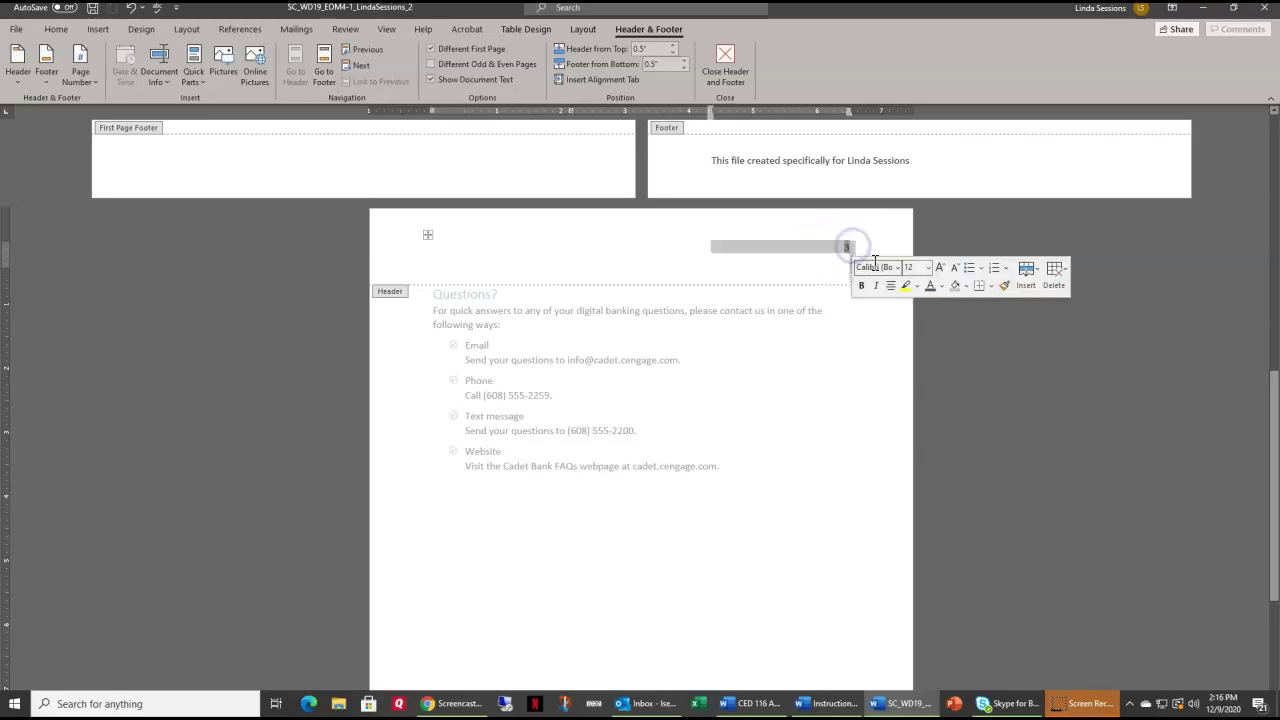
pyautogui.click(942, 286)
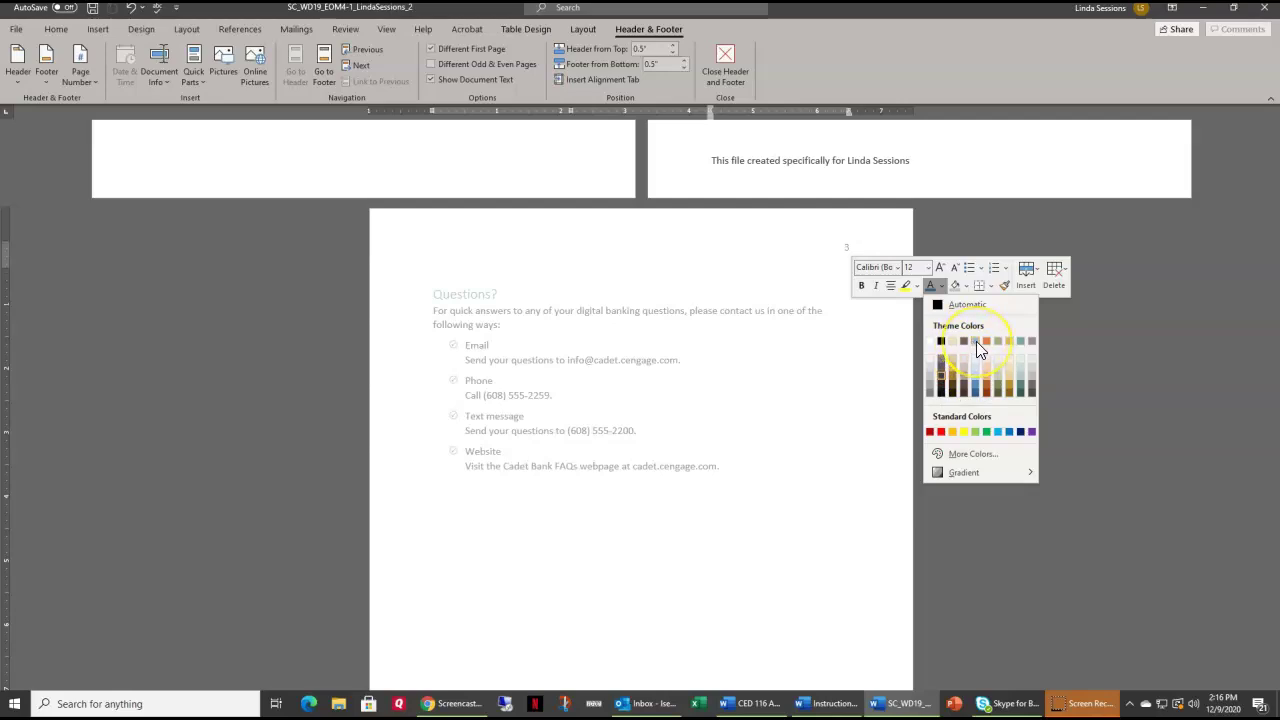
pyautogui.click(975, 396)
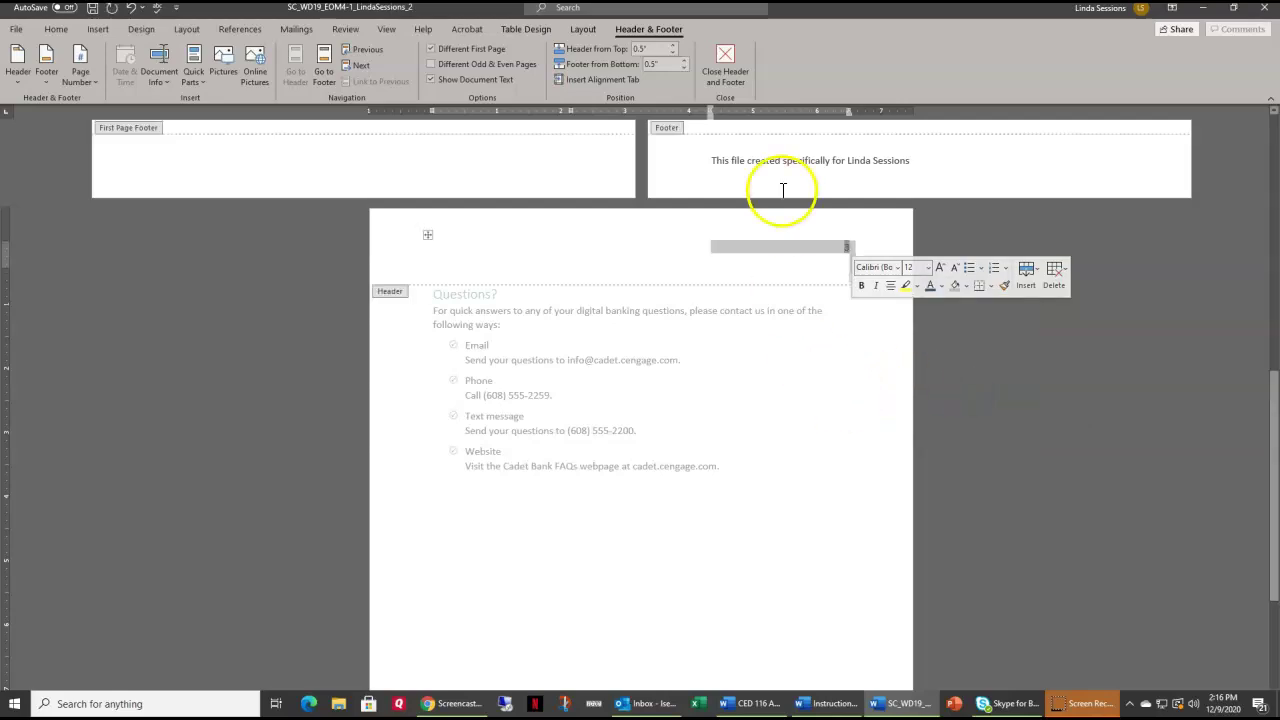
pyautogui.click(724, 58)
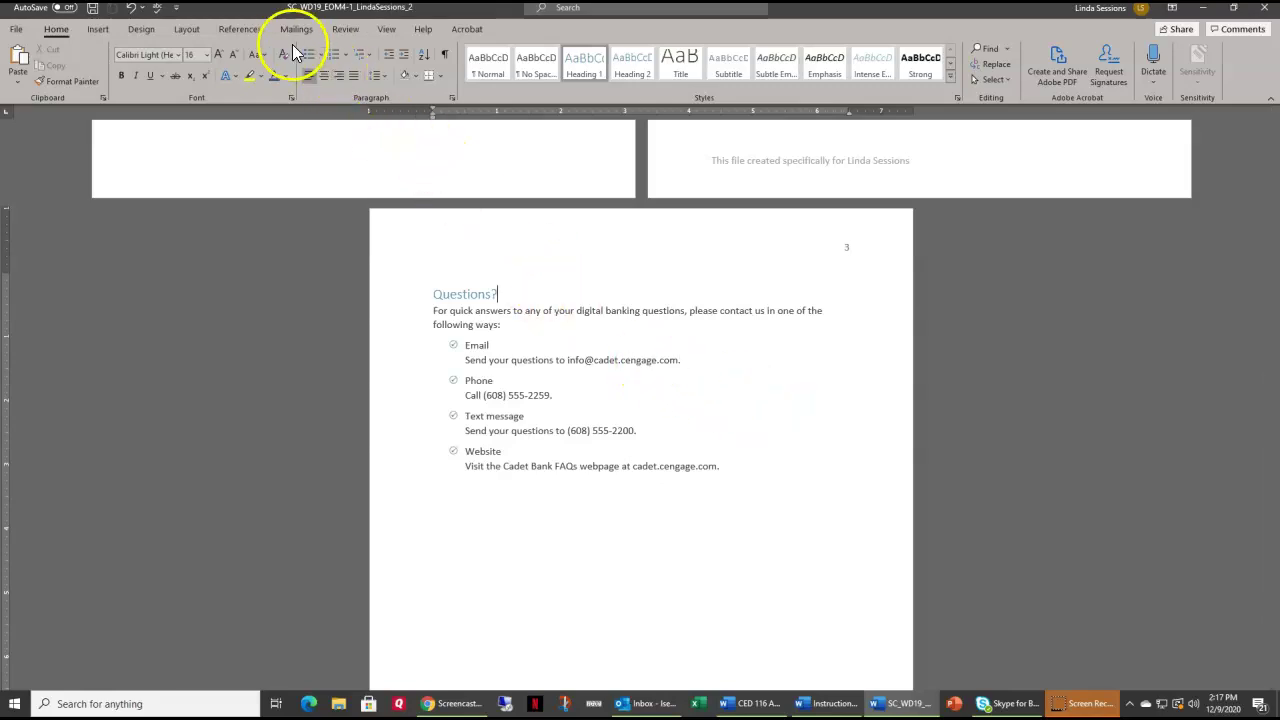
# Add the DRAFT 1 watermark to the document and check it on the earlier pages
pyautogui.click(138, 29)
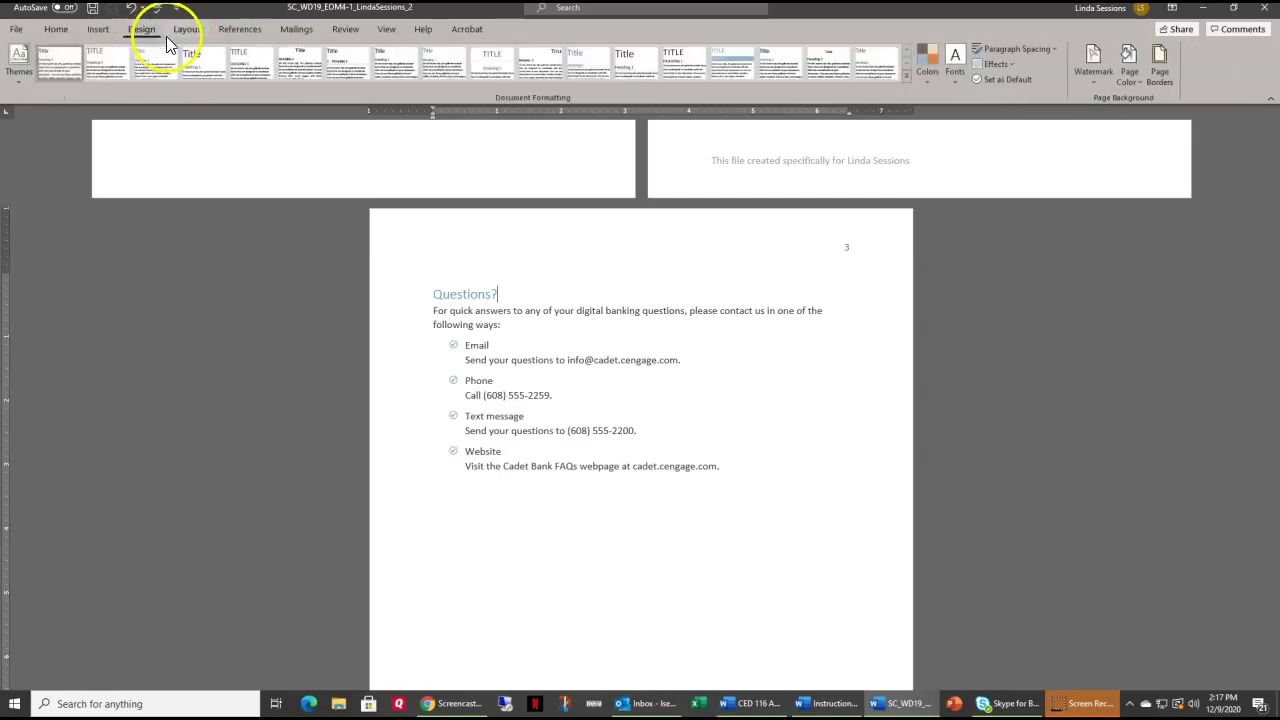
pyautogui.click(1094, 86)
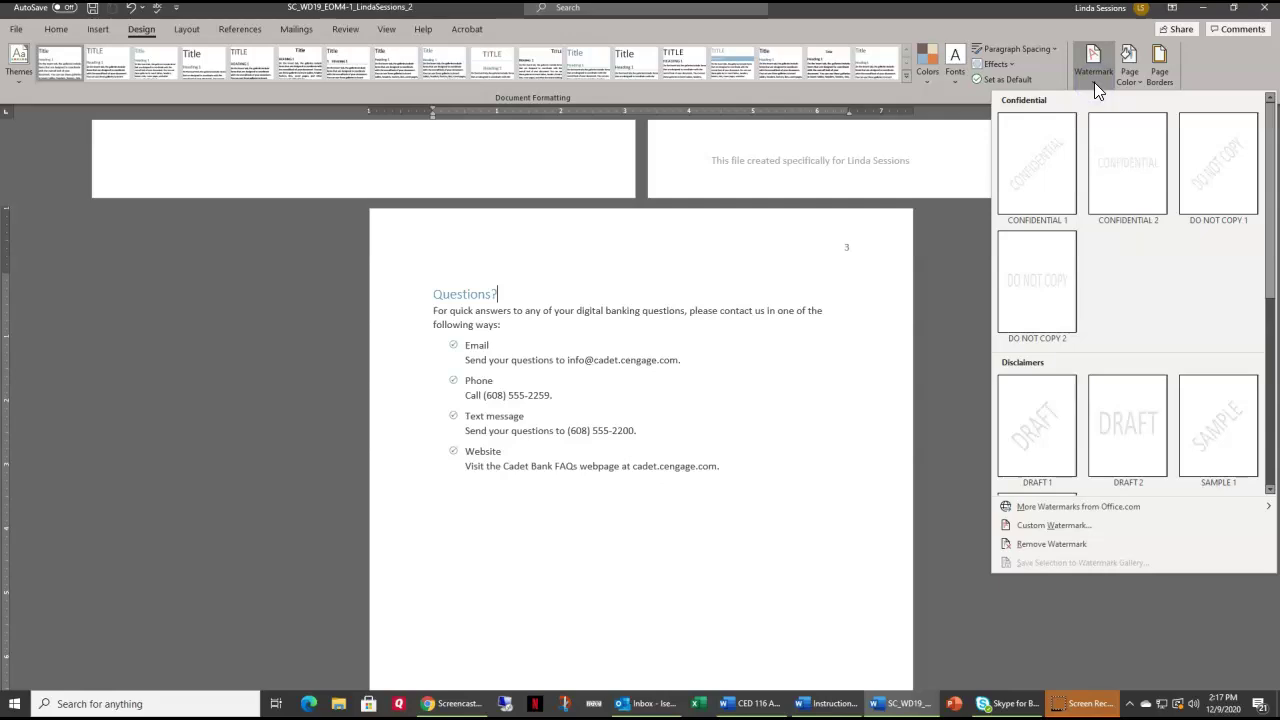
pyautogui.click(1030, 430)
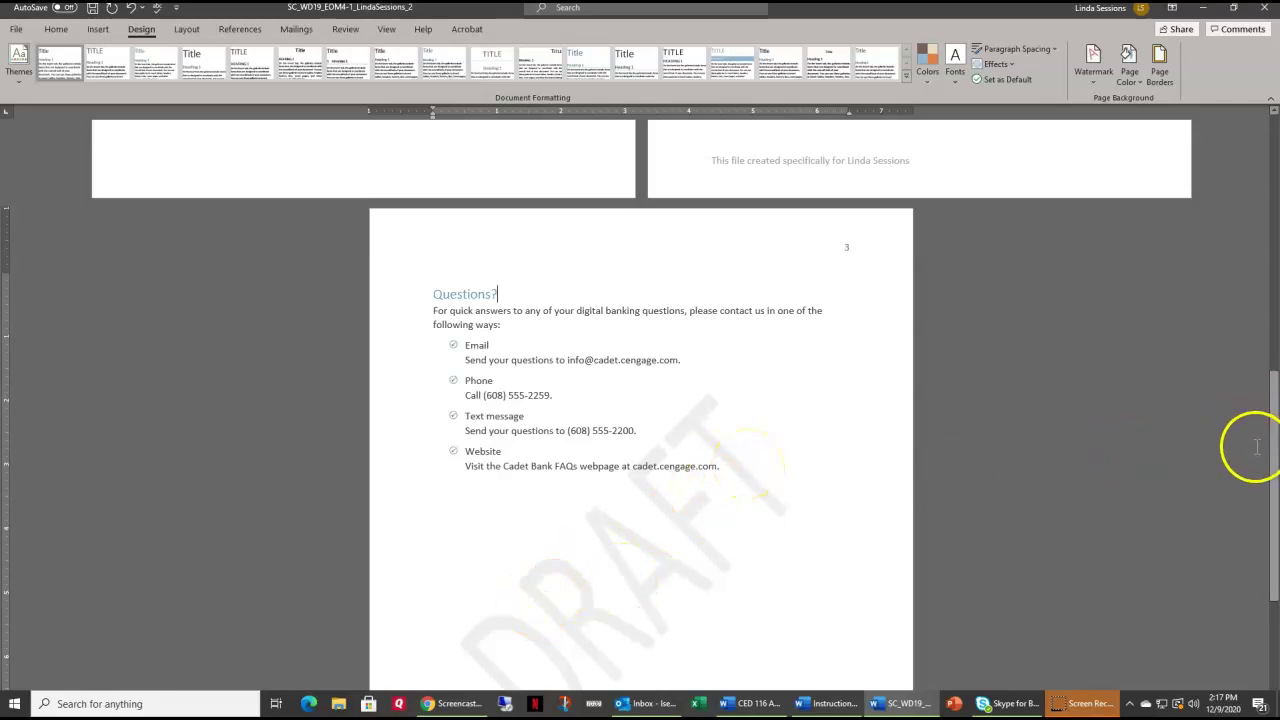
pyautogui.moveTo(1272, 457); pyautogui.dragTo(1274, 232)
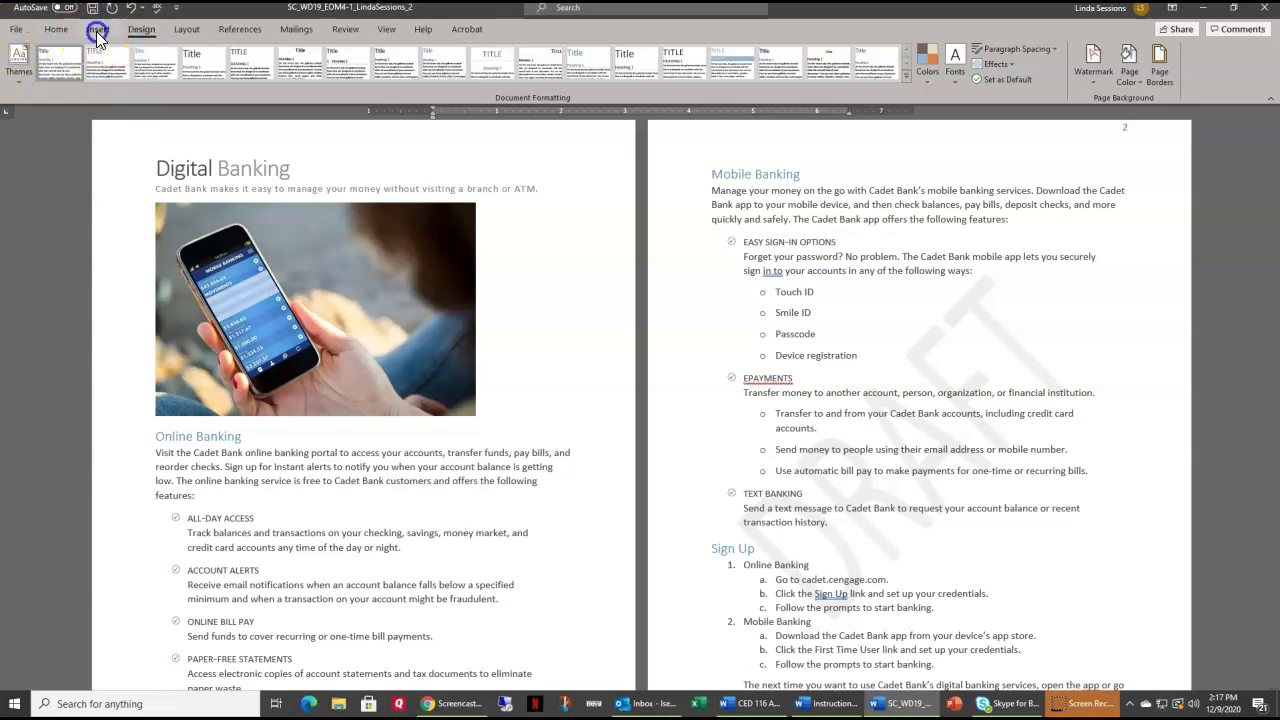
# Insert the built-in Slice (Dark) cover page at the start of the document
pyautogui.click(93, 31)
pyautogui.click(31, 79)
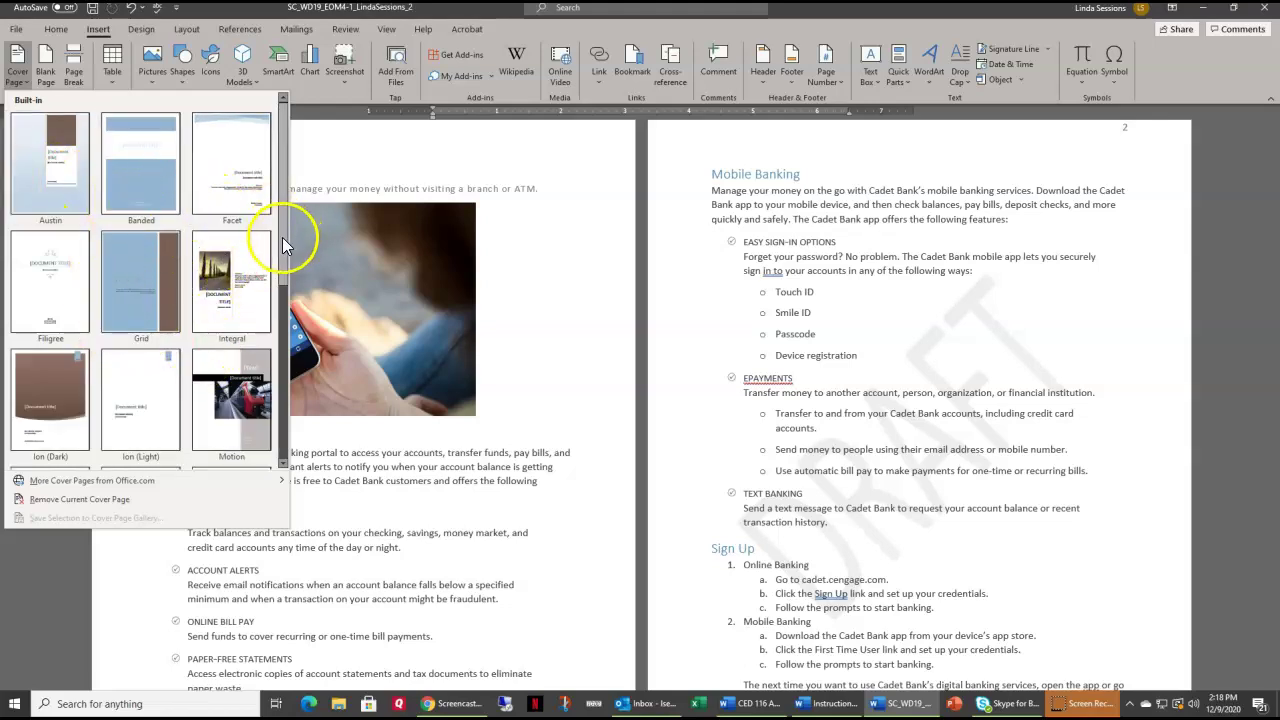
pyautogui.moveTo(282, 237); pyautogui.dragTo(272, 366)
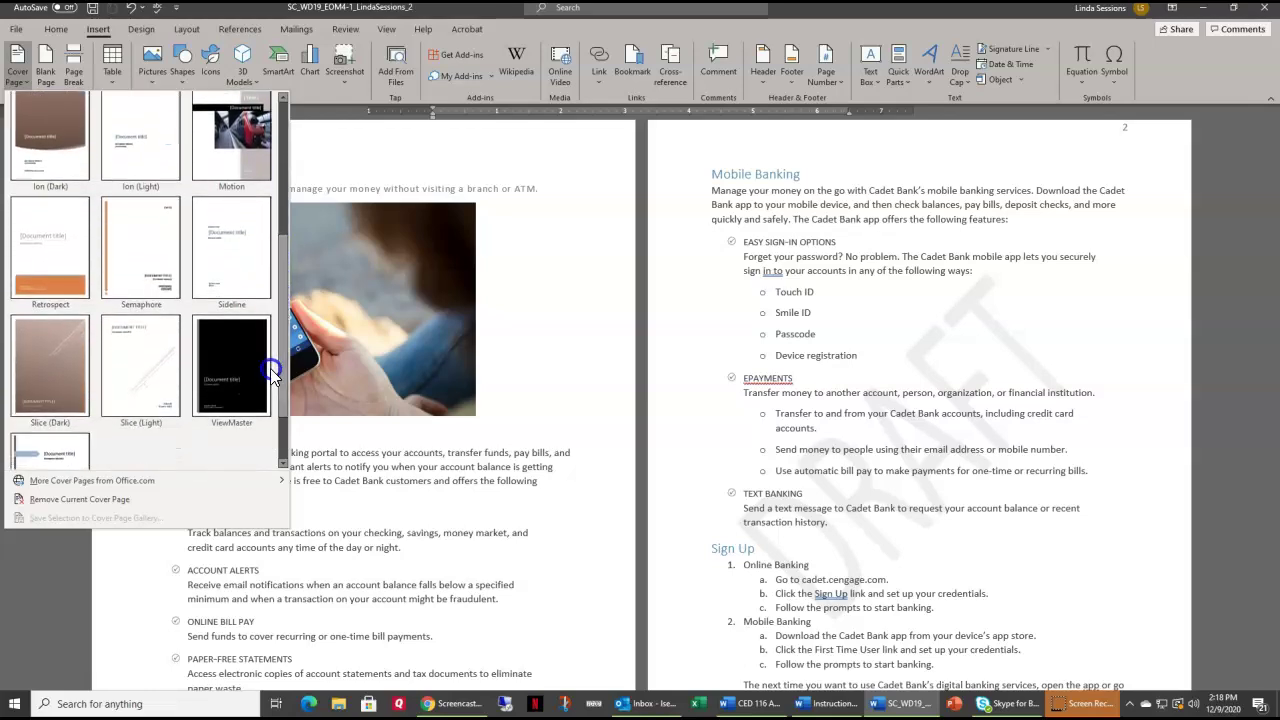
pyautogui.click(39, 343)
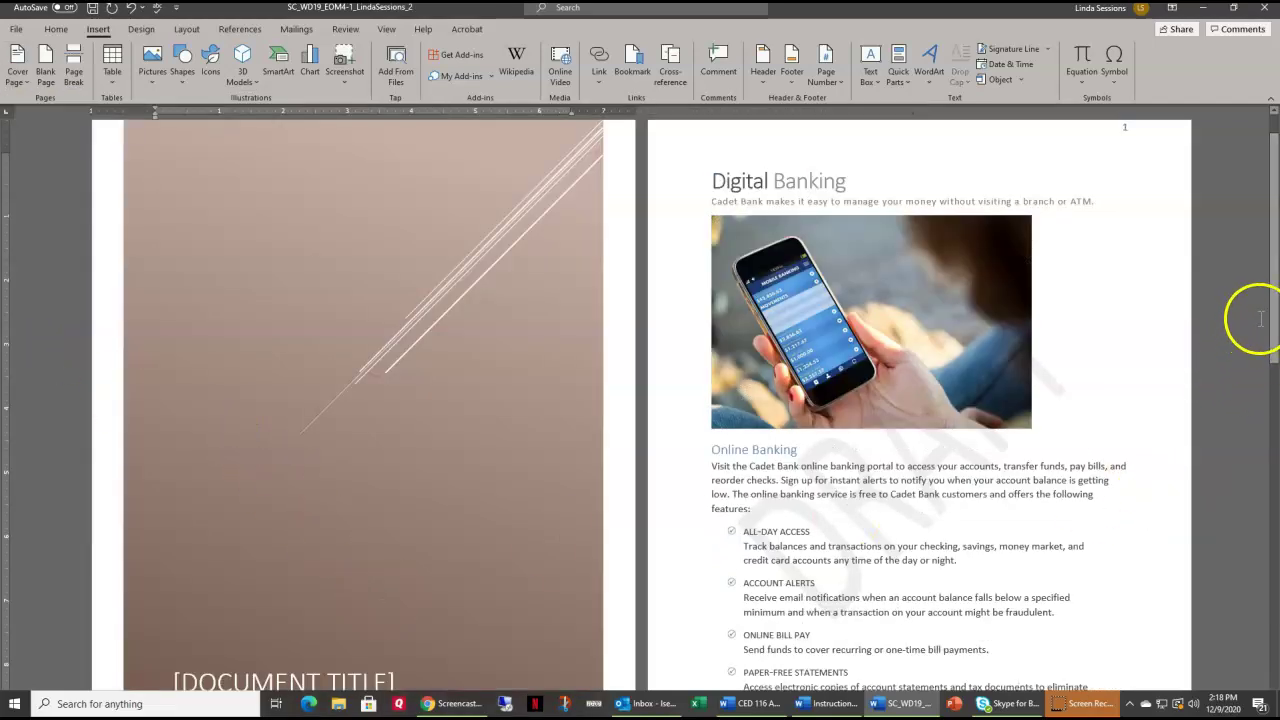
# Fill in the cover page with the title DIGITAL BANKING SERVICES and the subtitle Cadet Bank
pyautogui.moveTo(1272, 340); pyautogui.dragTo(1271, 407)
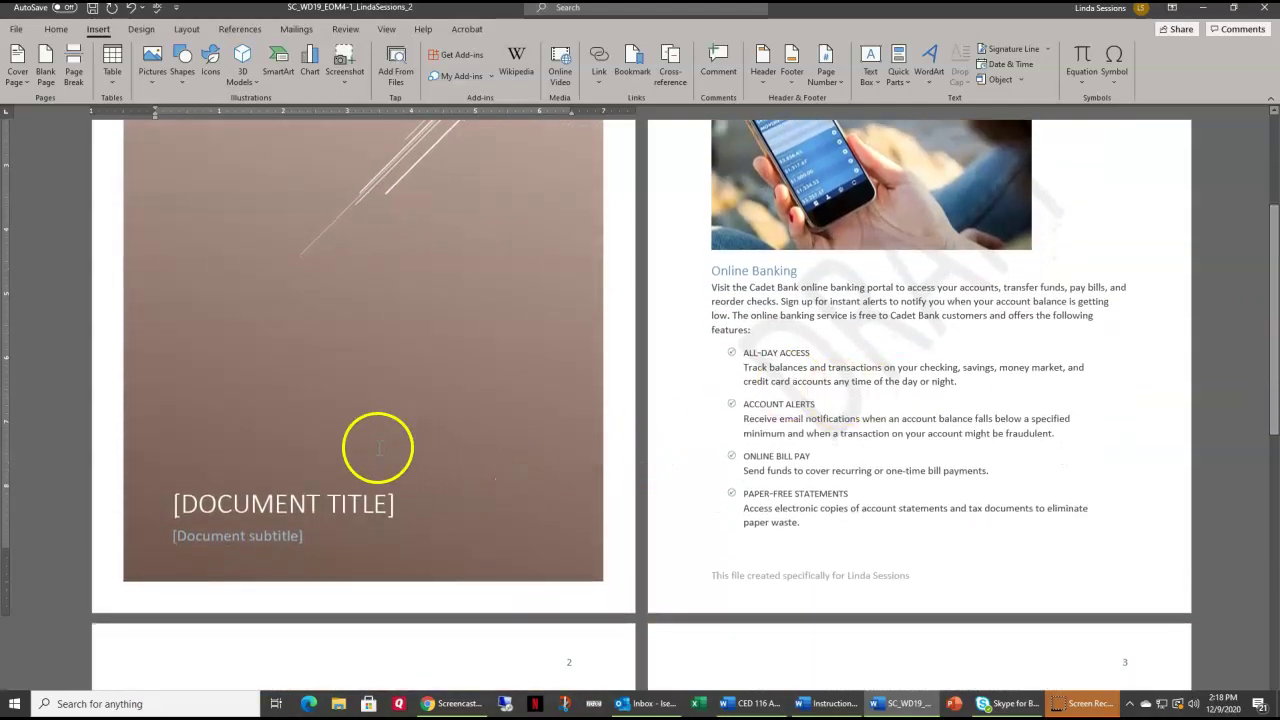
pyautogui.click(209, 504)
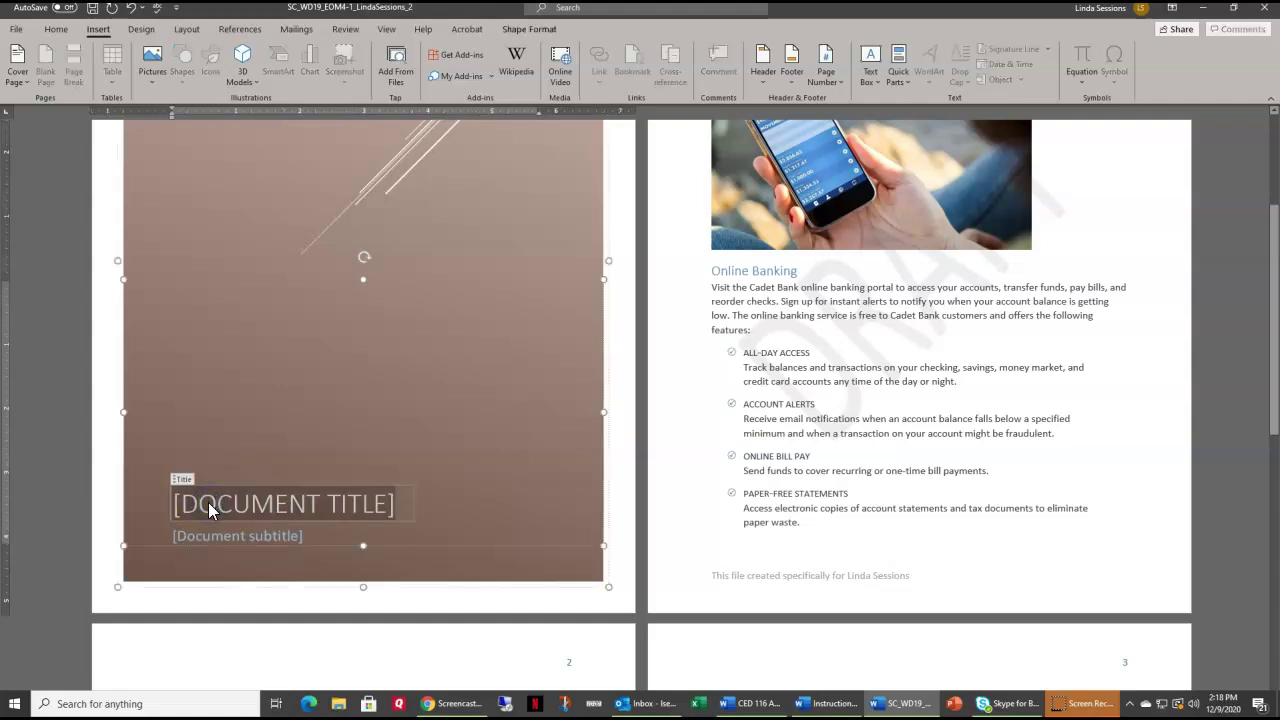
pyautogui.click(209, 506)
pyautogui.write('DIGITAL')
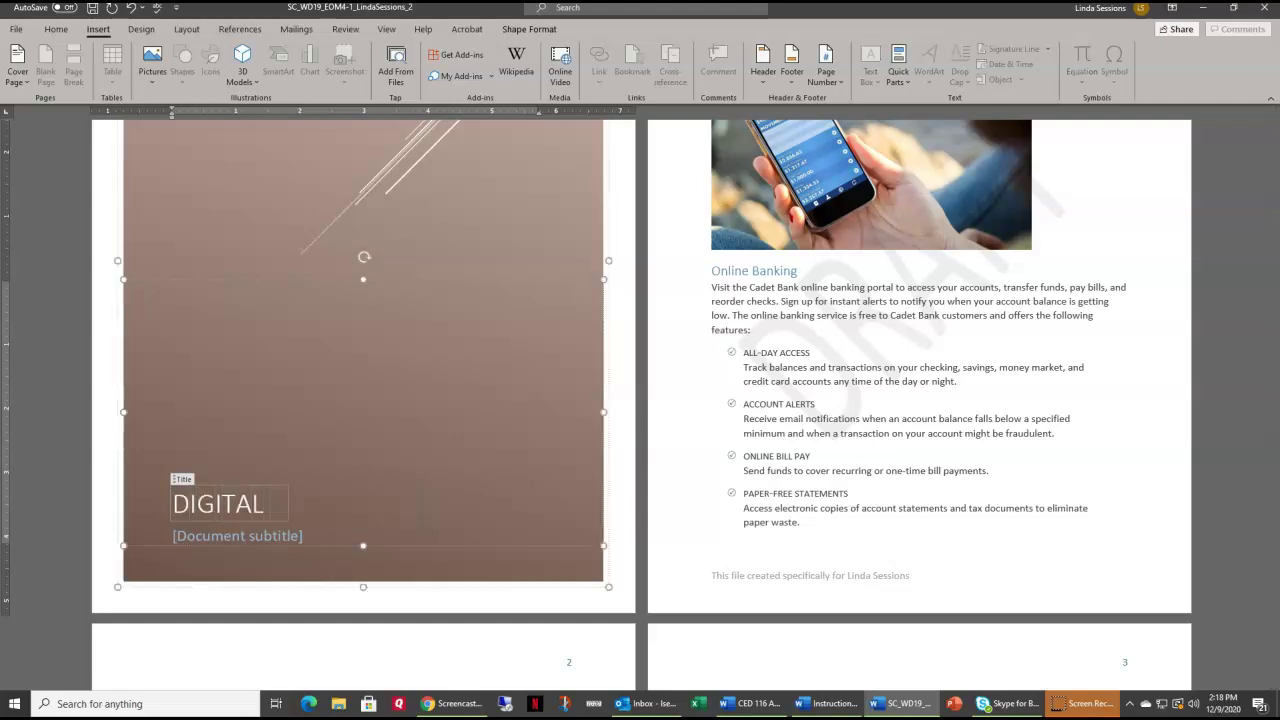
pyautogui.write(' BANKING SERVICES')
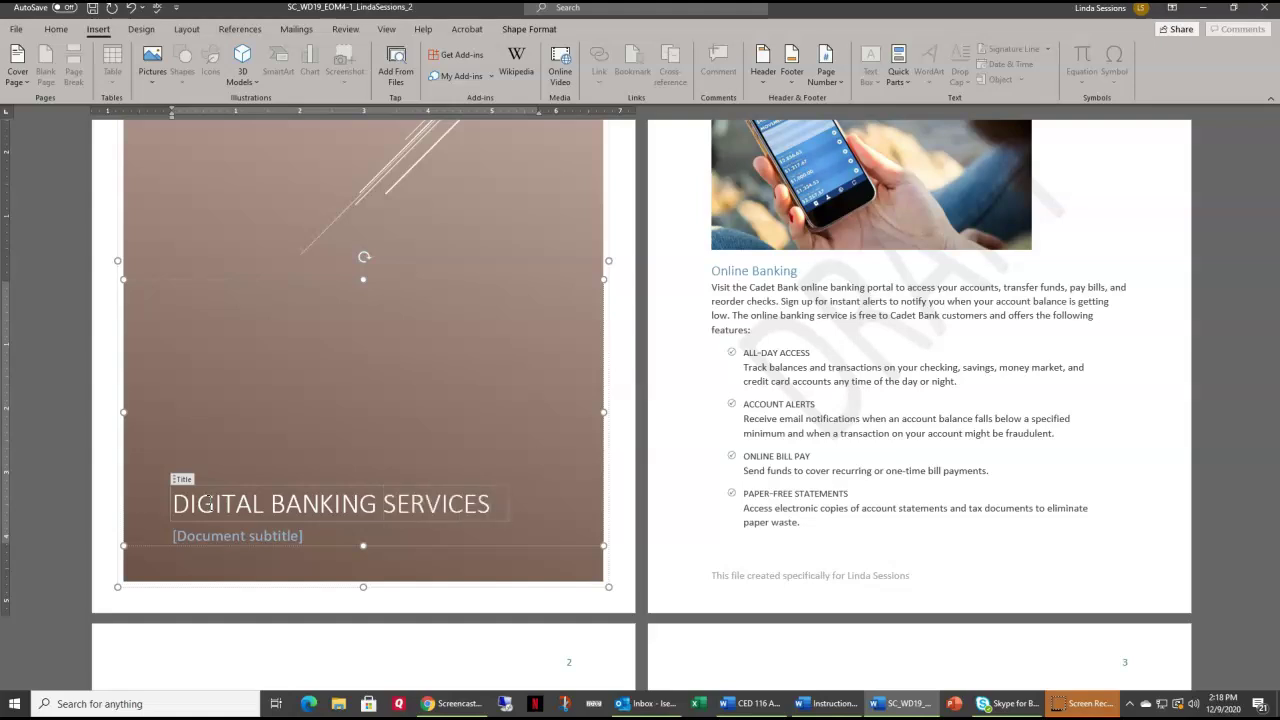
pyautogui.click(183, 543)
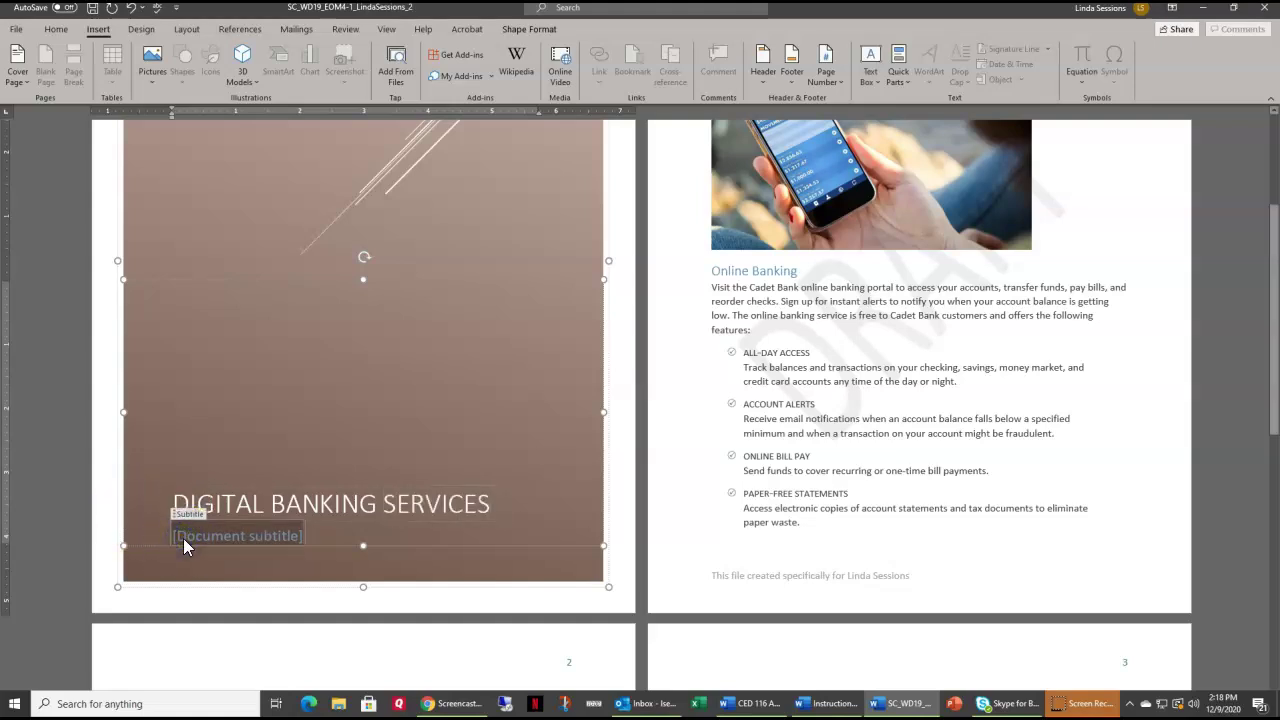
pyautogui.write('Cadet Bank')
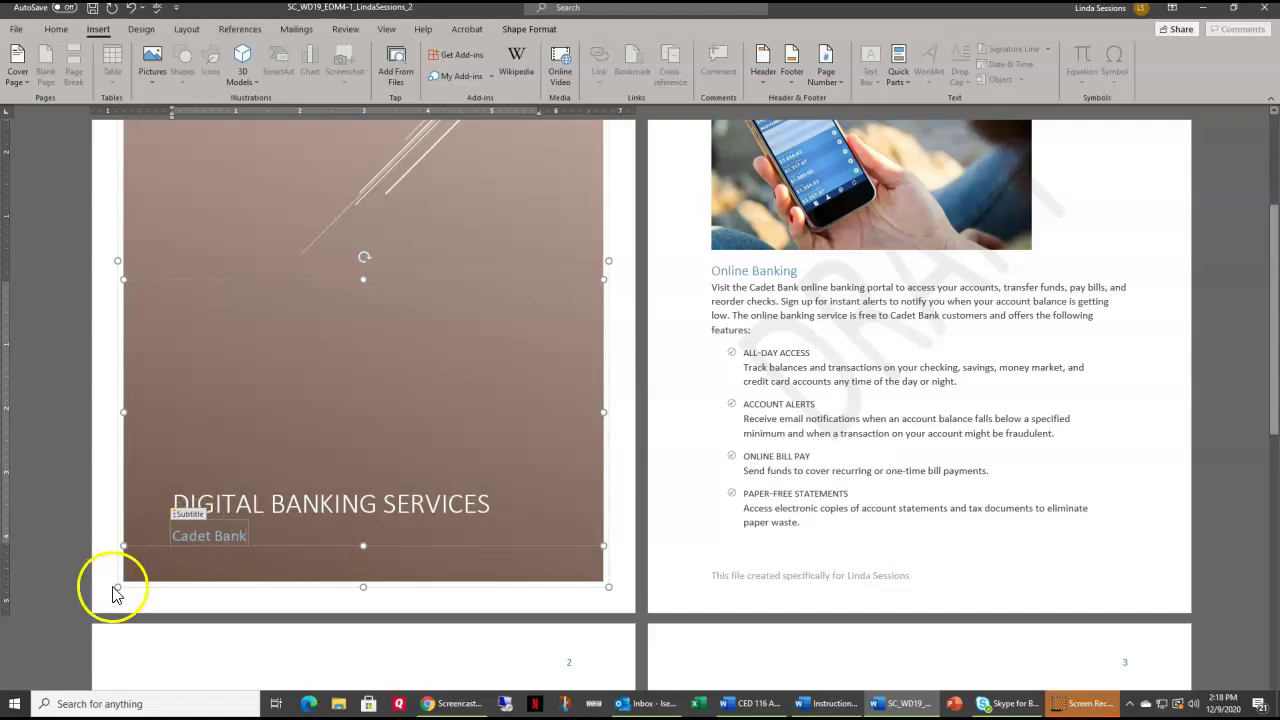
pyautogui.click(266, 640)
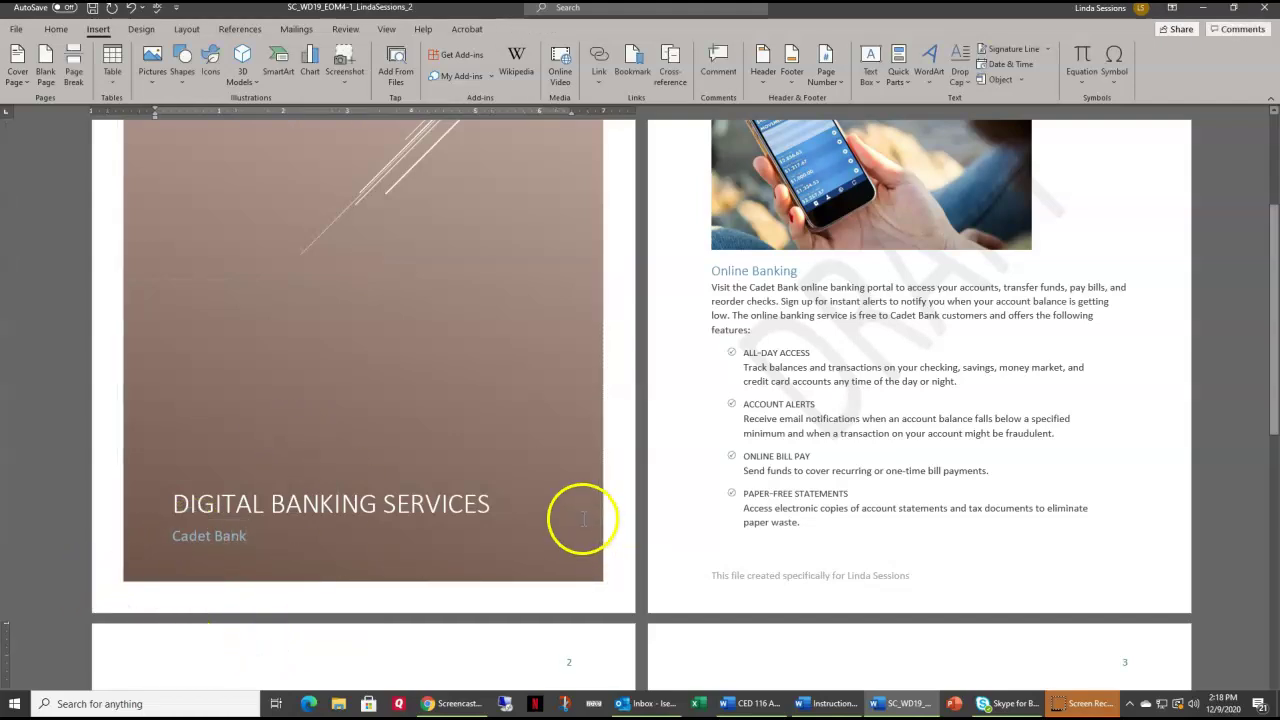
# Save the finished Digital Banking document and close it
pyautogui.click(90, 9)
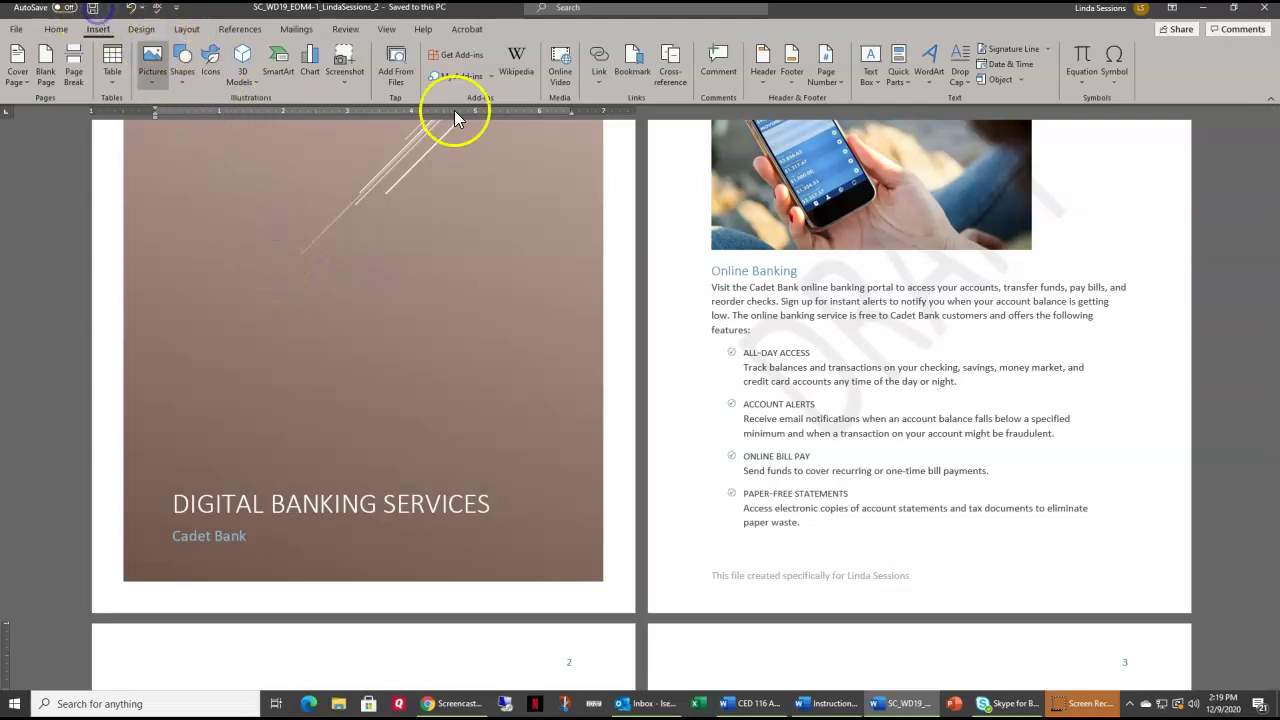
pyautogui.click(1257, 7)
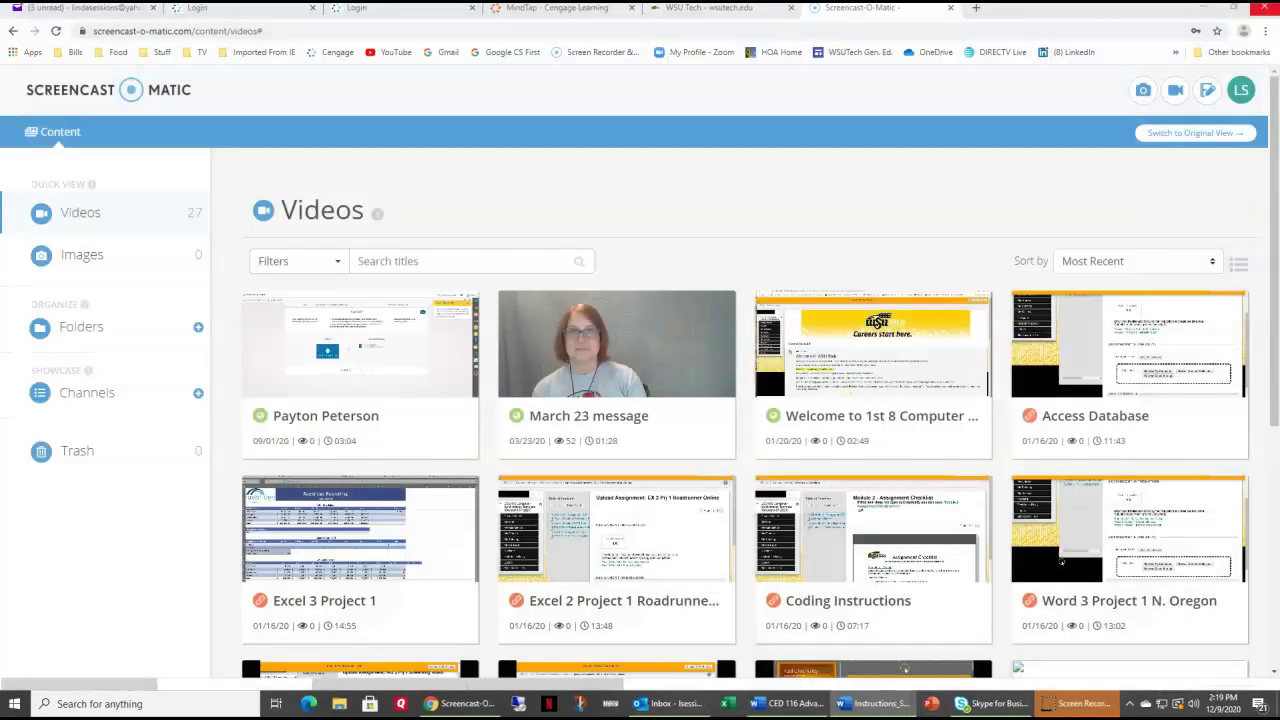
# Switch to the MindTap course in the browser and start Word Module 4 SAM End of Module Project 1
pyautogui.click(553, 12)
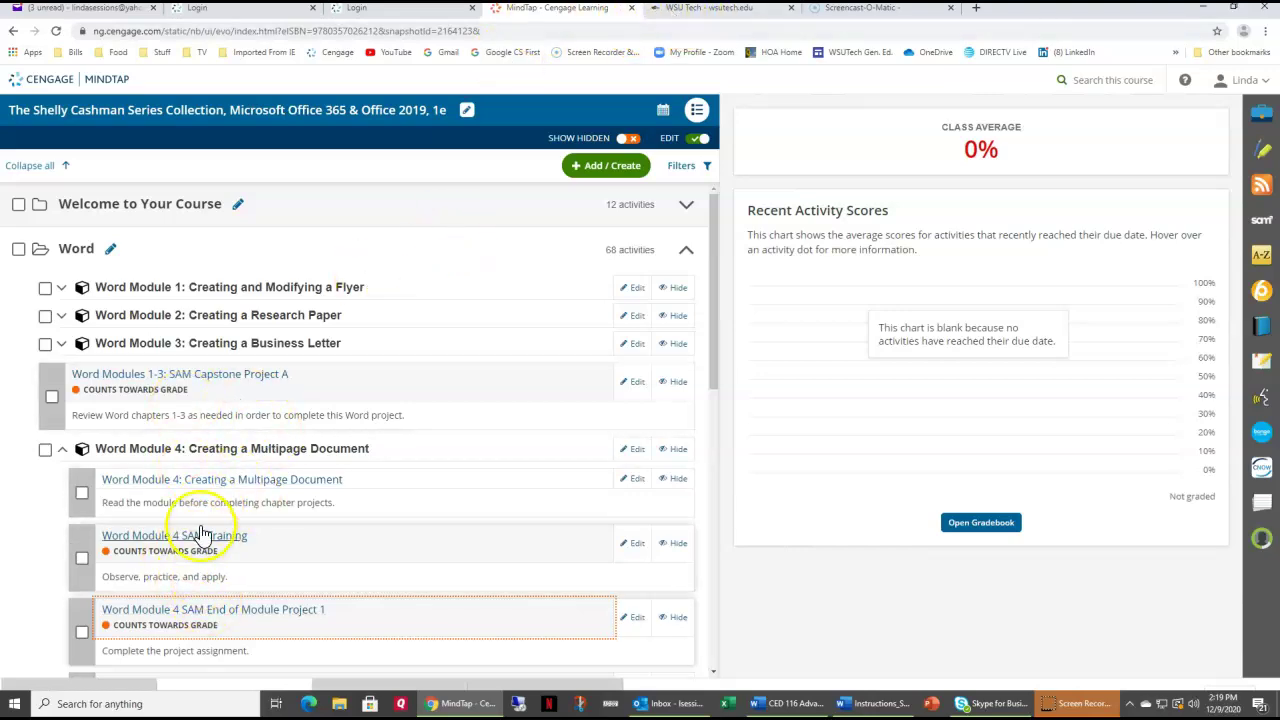
pyautogui.click(165, 611)
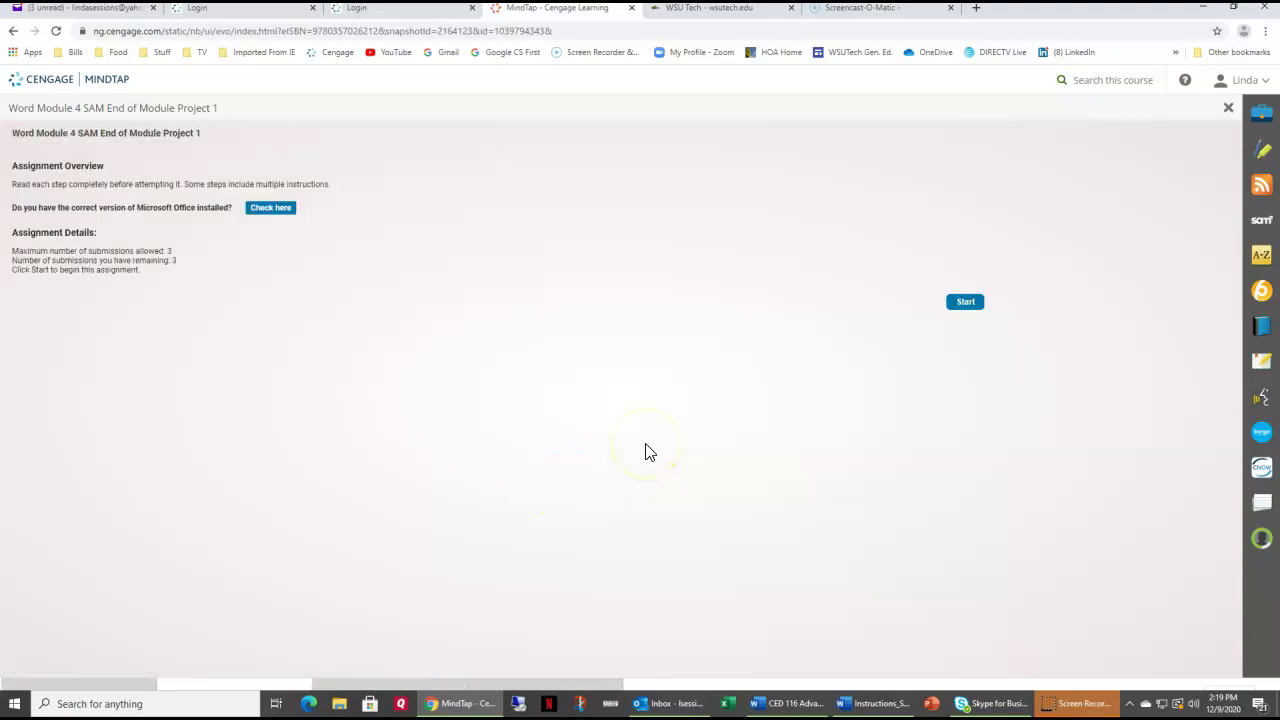
pyautogui.click(962, 299)
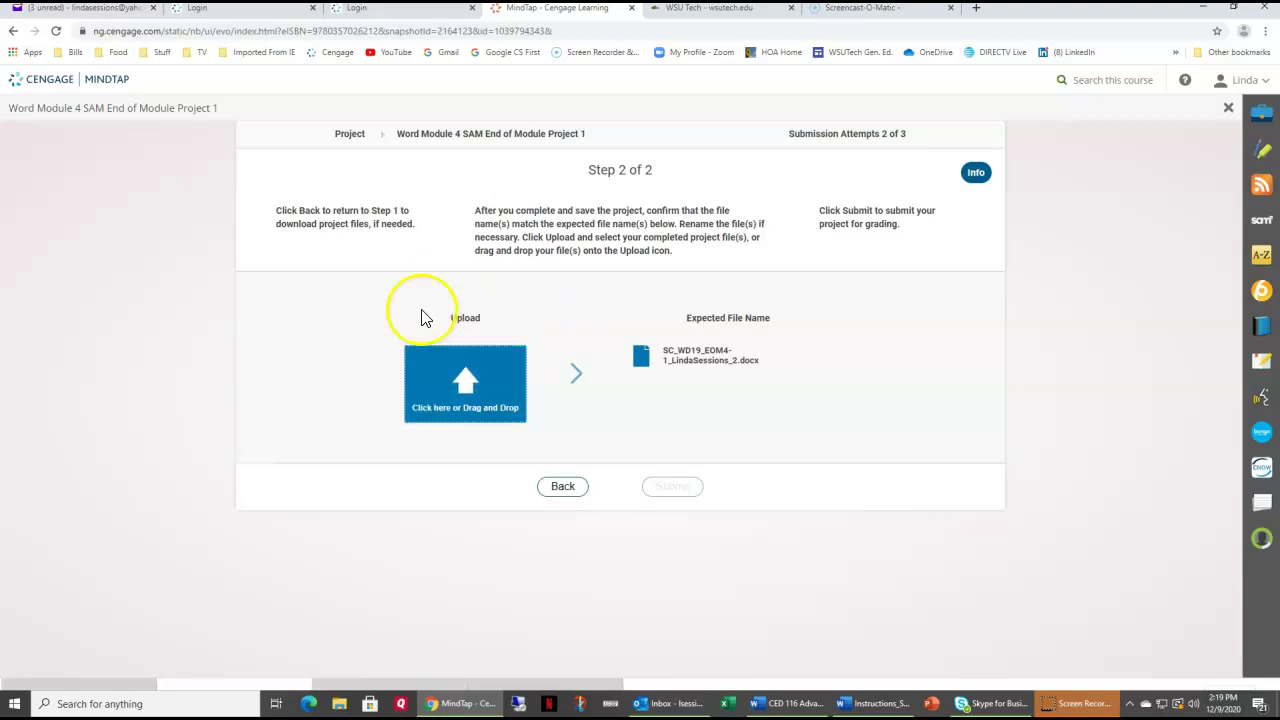
# Upload the completed SC_WD19_EOM4-1 document from the Desktop, check its file name and submit it for grading
pyautogui.click(464, 377)
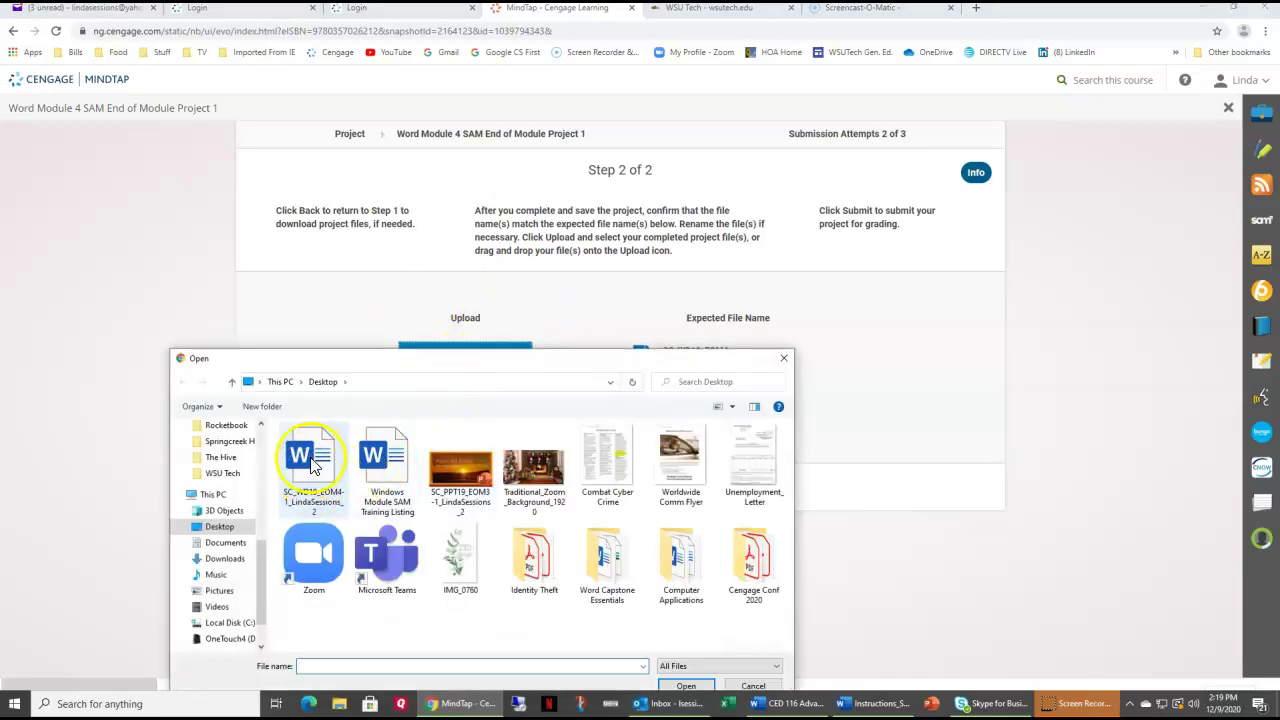
pyautogui.click(315, 467)
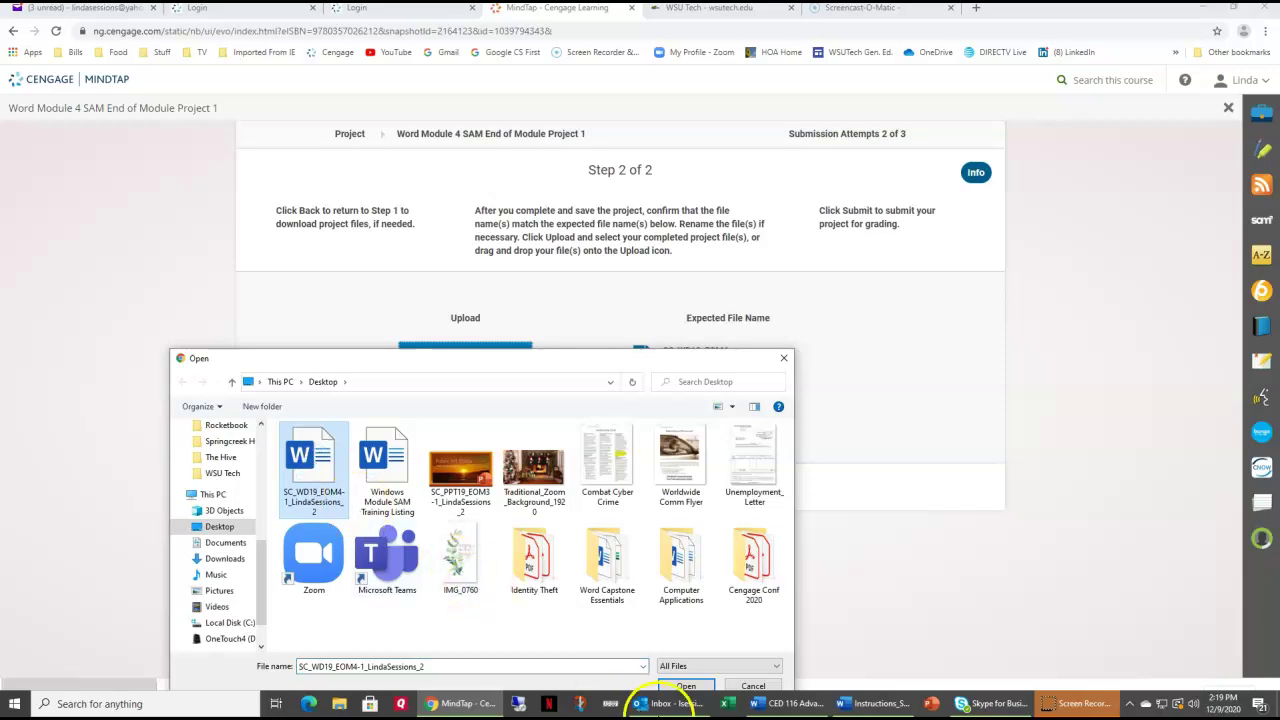
pyautogui.click(686, 686)
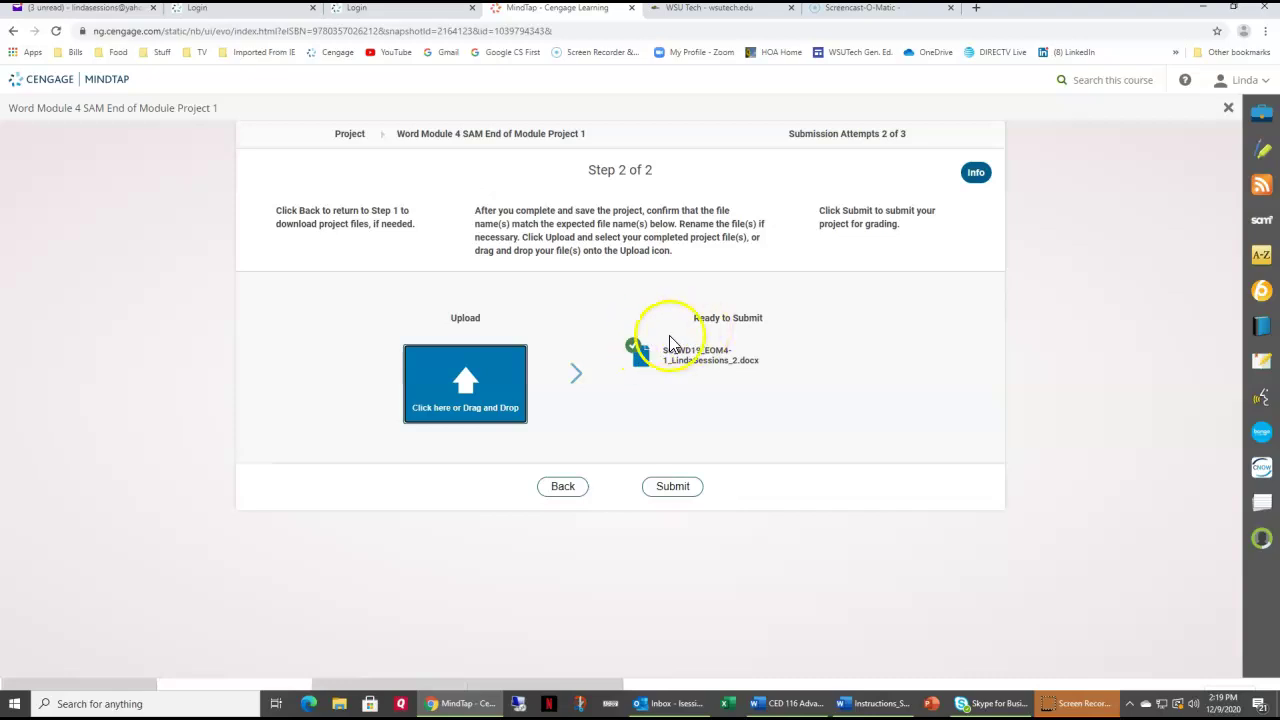
pyautogui.click(665, 350)
pyautogui.moveTo(727, 350); pyautogui.dragTo(760, 390)
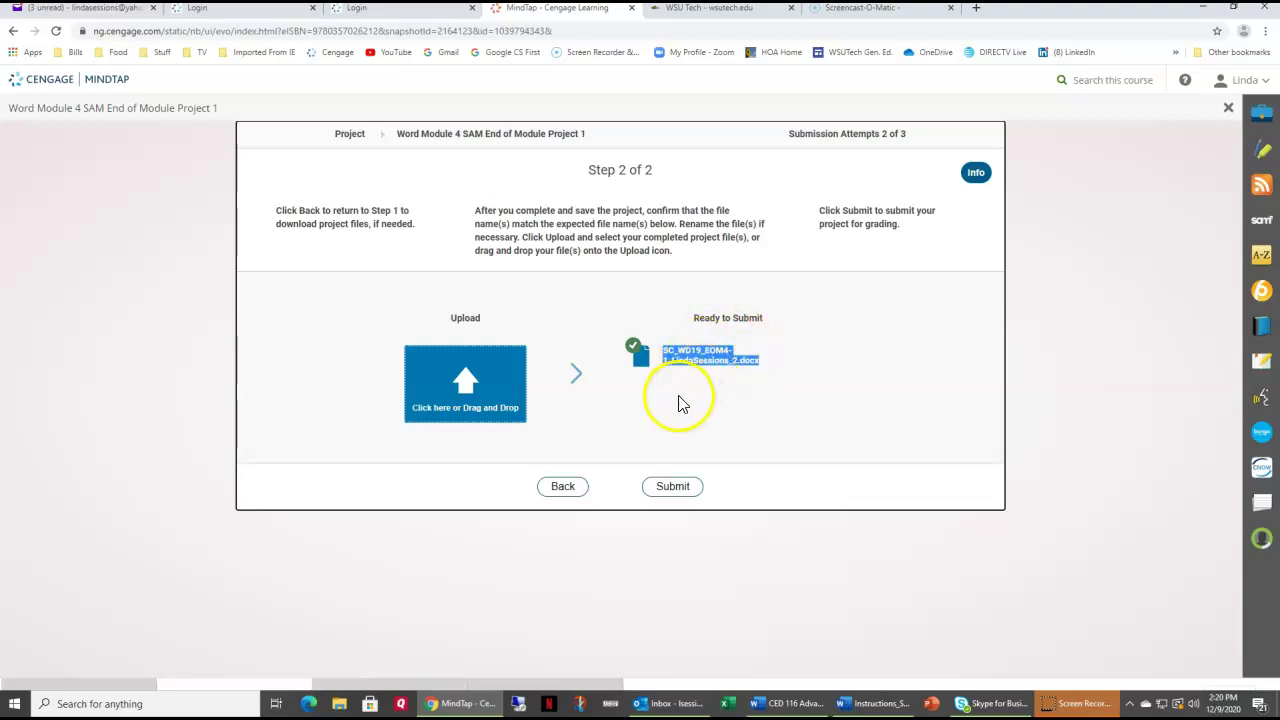
pyautogui.click(672, 486)
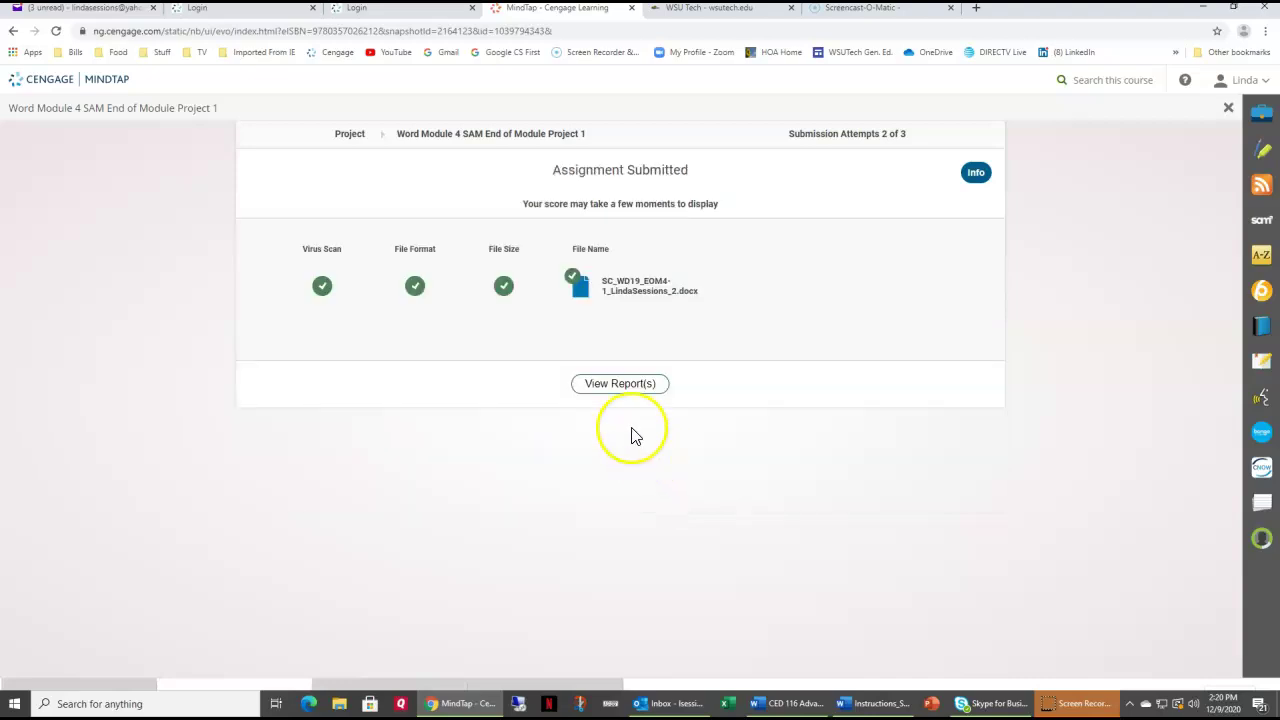
# Open the downloaded grading report for the submitted project in Word
pyautogui.click(619, 388)
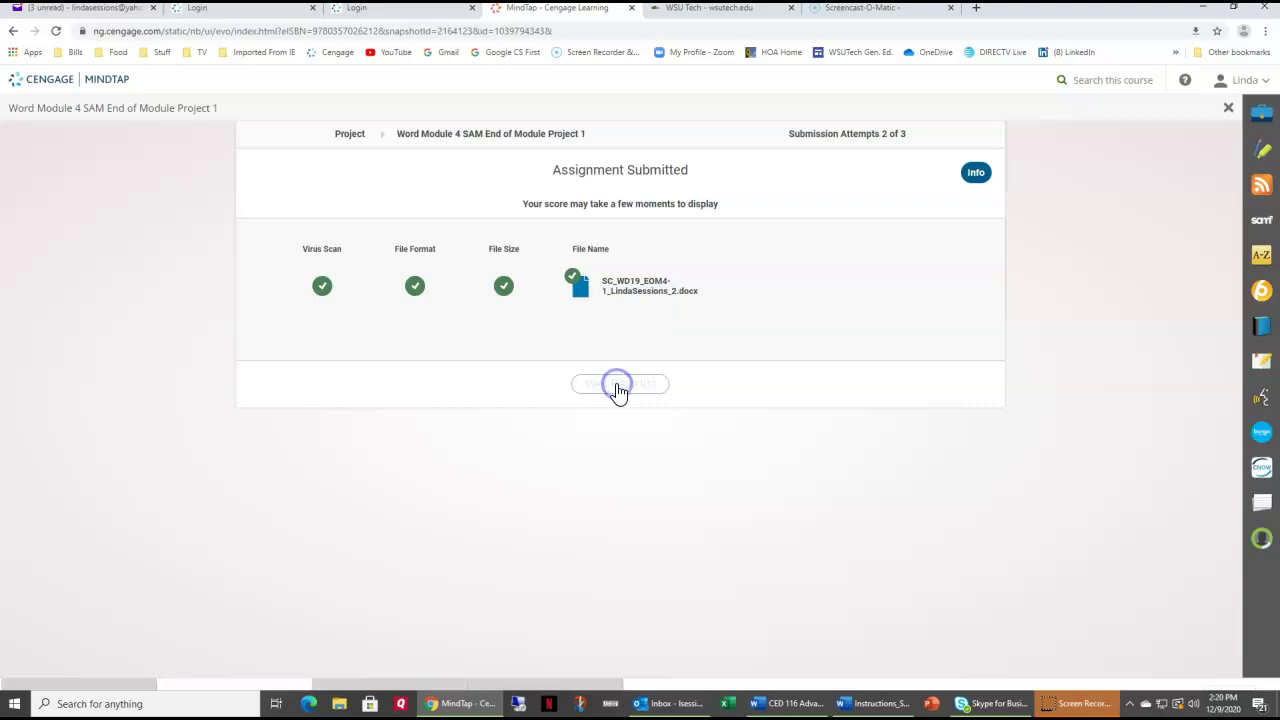
pyautogui.click(95, 690)
pyautogui.click(218, 548)
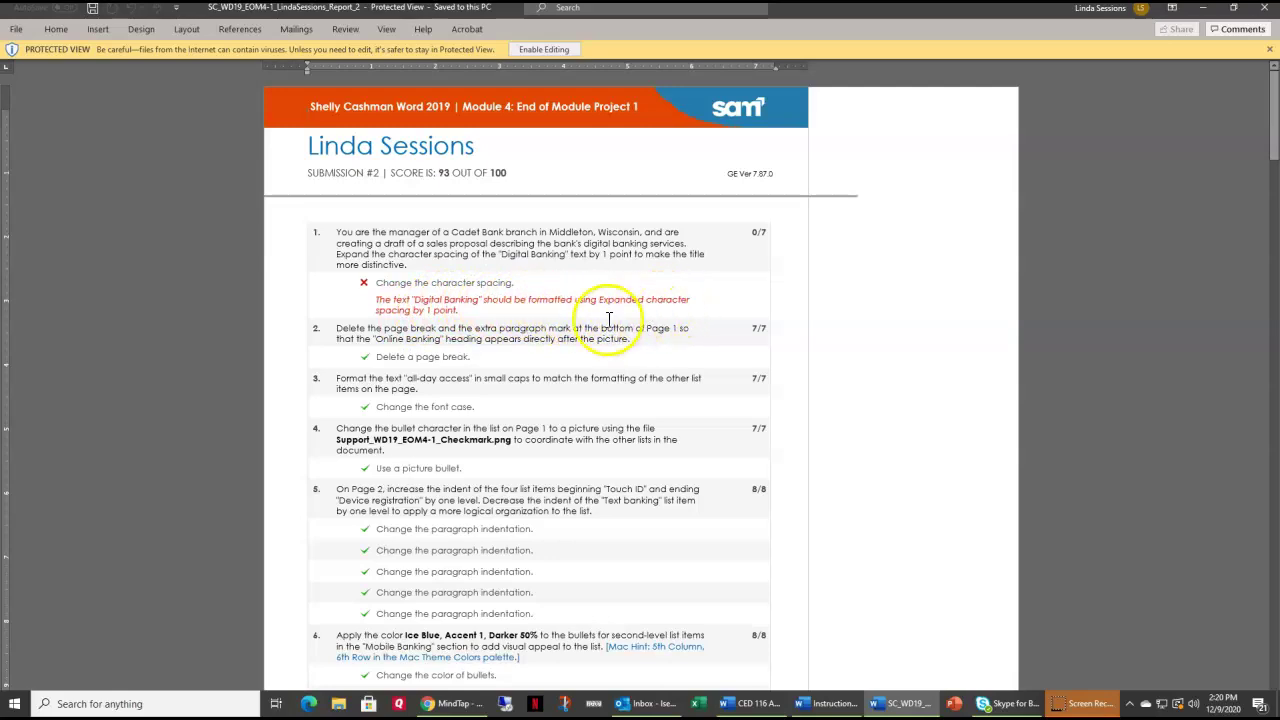
# Reopen the submitted SC_WD19_EOM4-1 document from the Desktop folder for correction
pyautogui.click(340, 706)
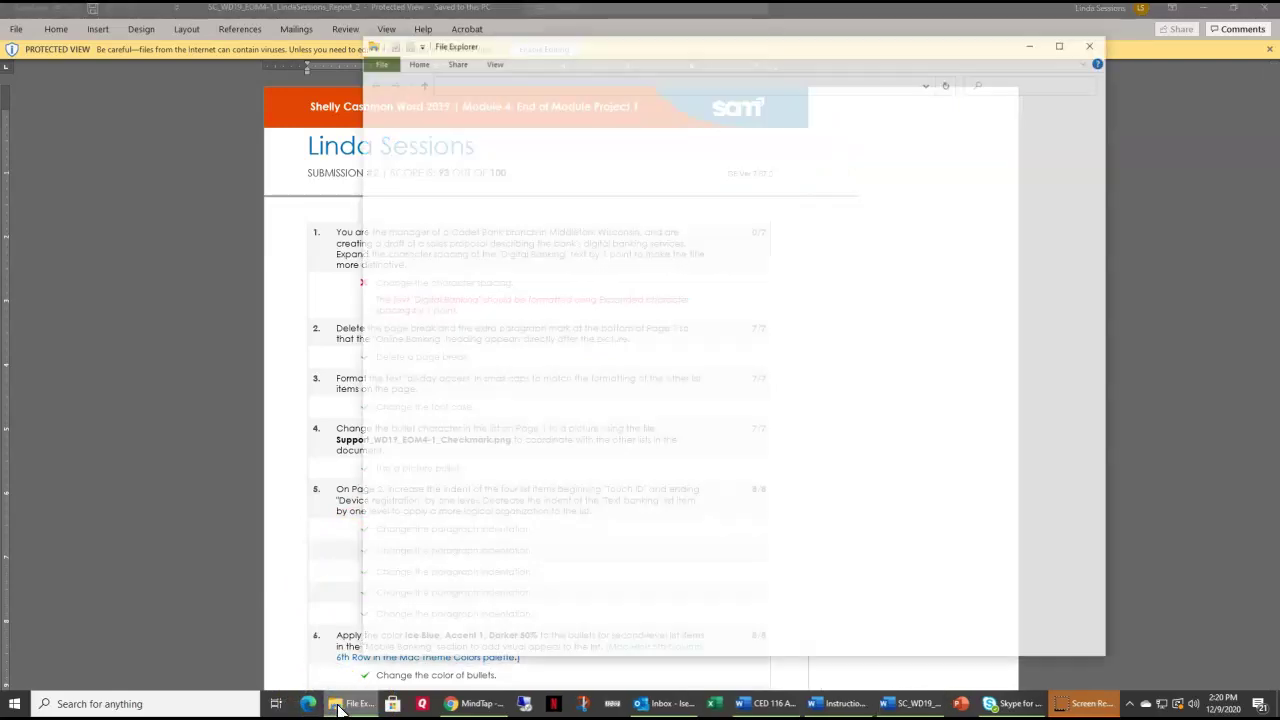
pyautogui.click(549, 136)
pyautogui.doubleClick(553, 140)
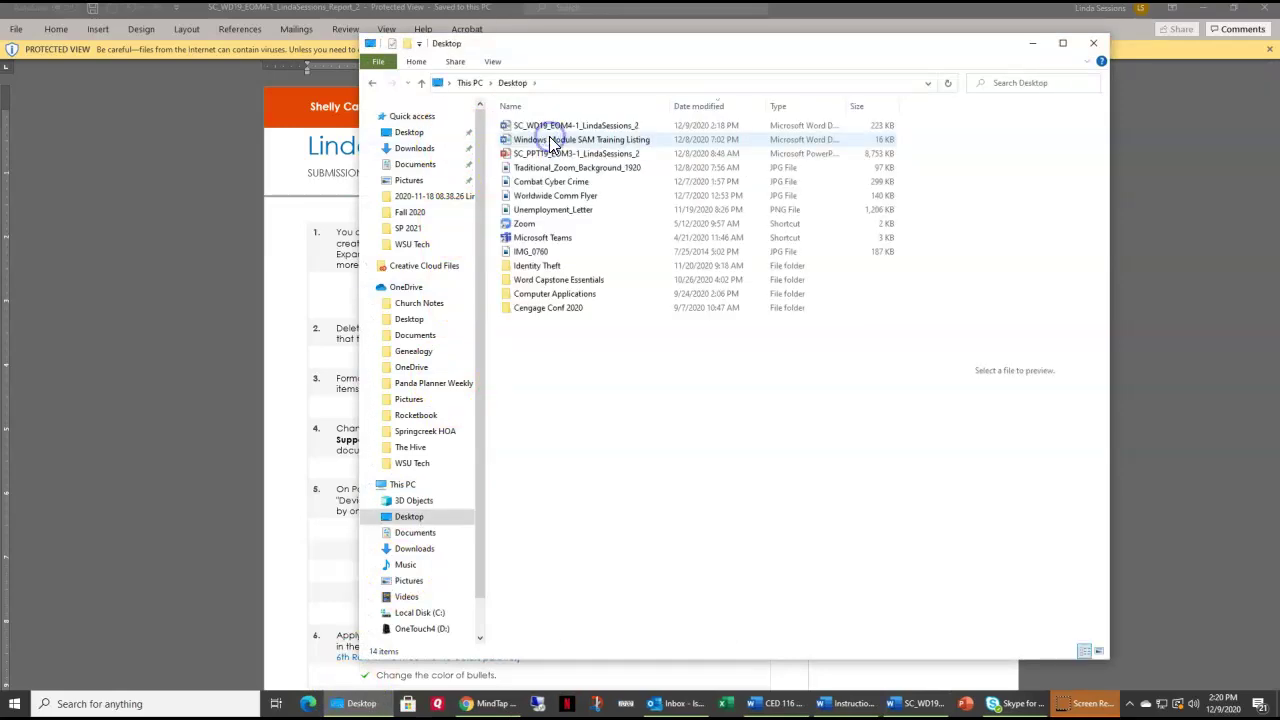
pyautogui.doubleClick(545, 125)
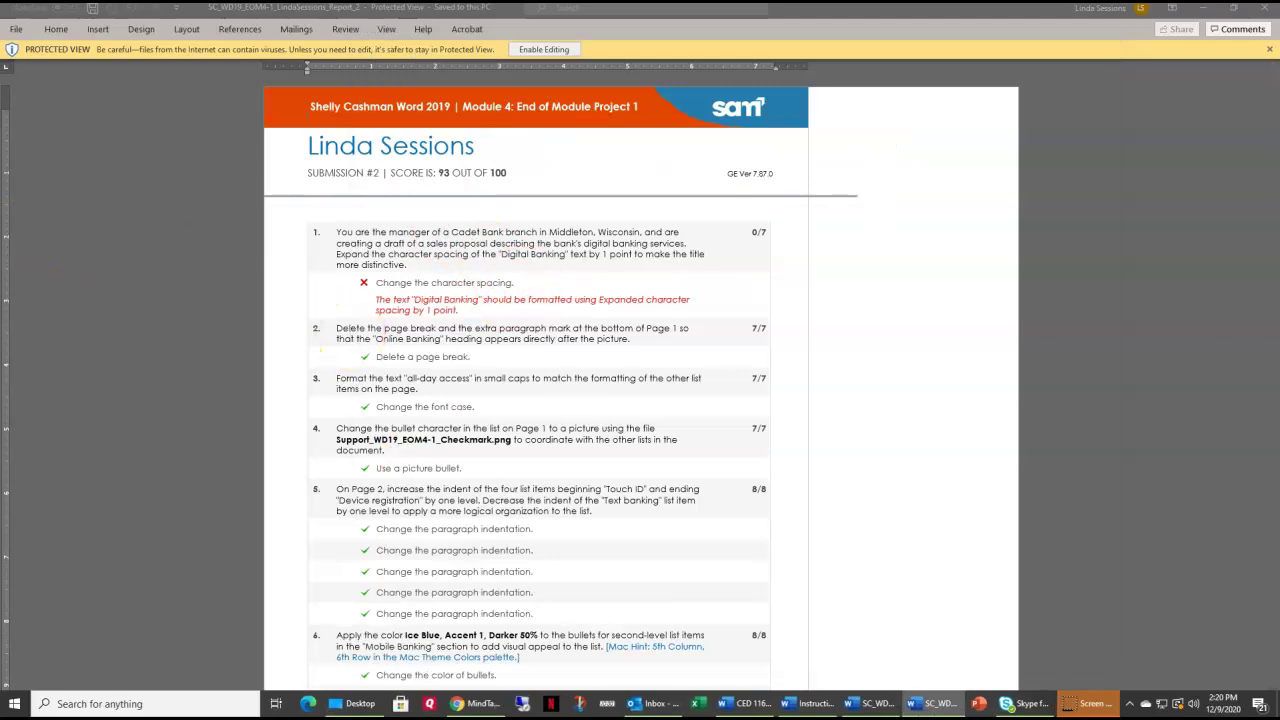
pyautogui.click(352, 114)
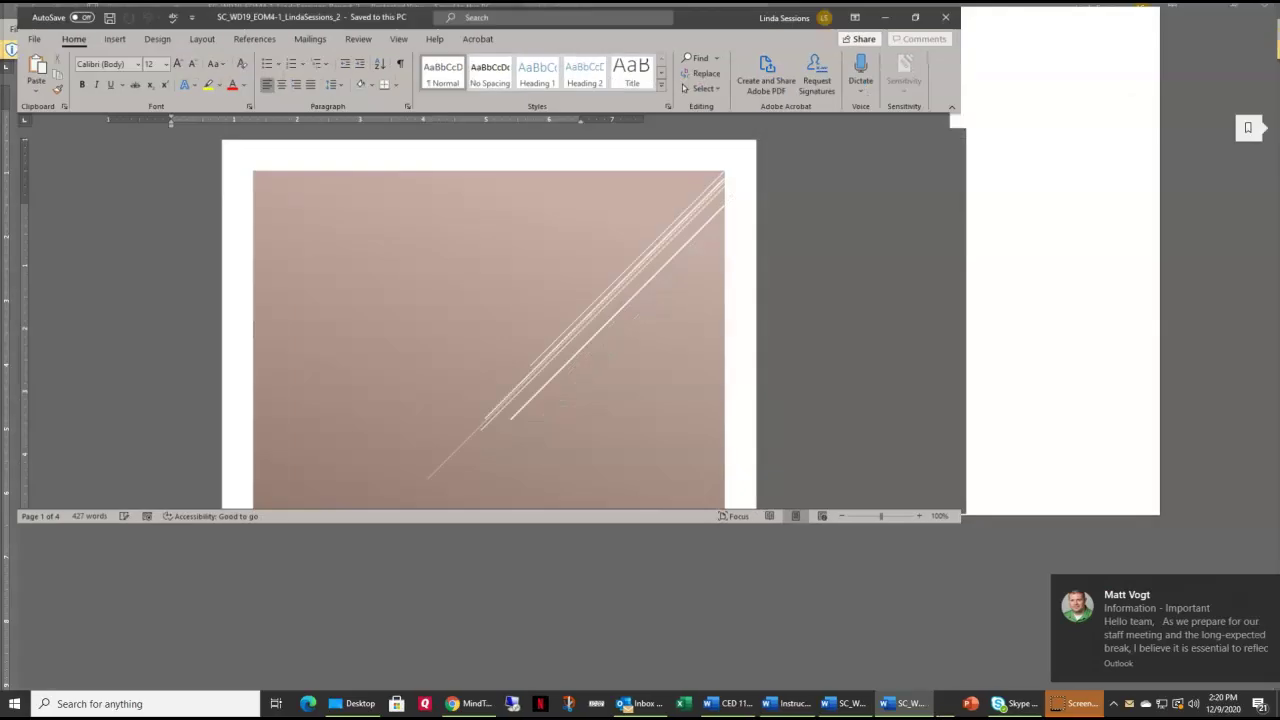
pyautogui.click(718, 222)
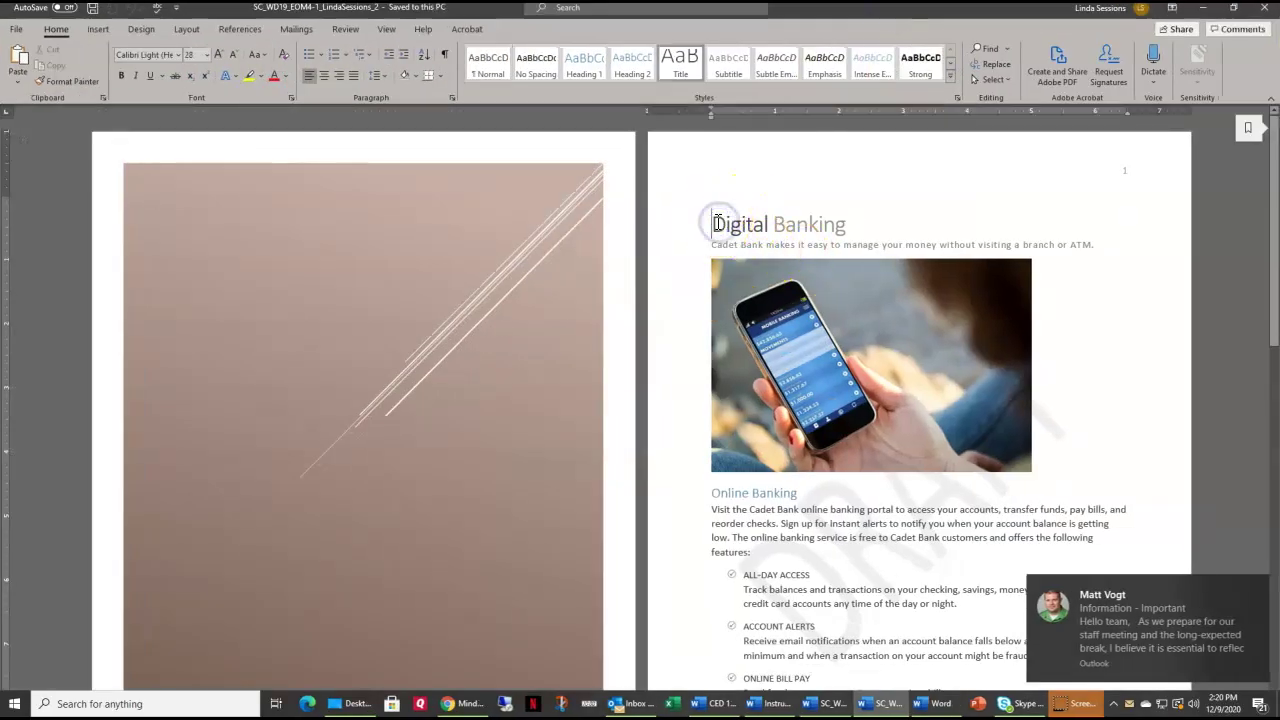
pyautogui.moveTo(724, 224); pyautogui.dragTo(836, 225)
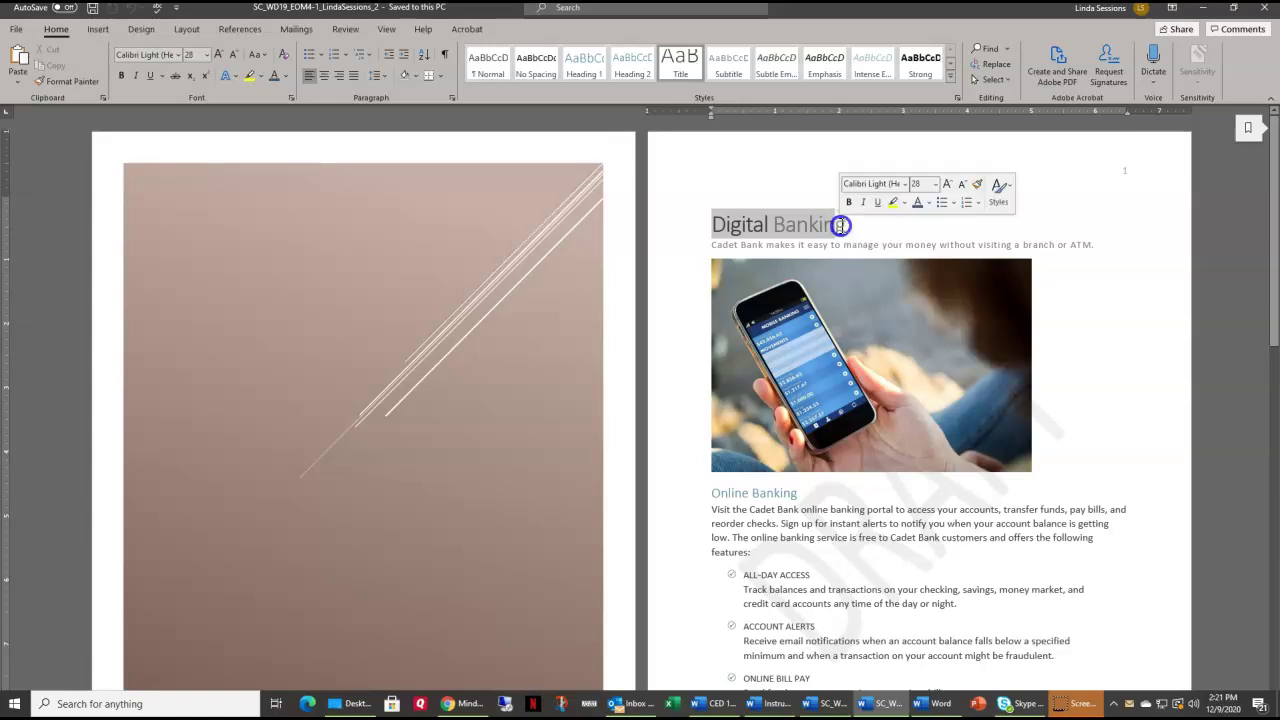
pyautogui.click(290, 98)
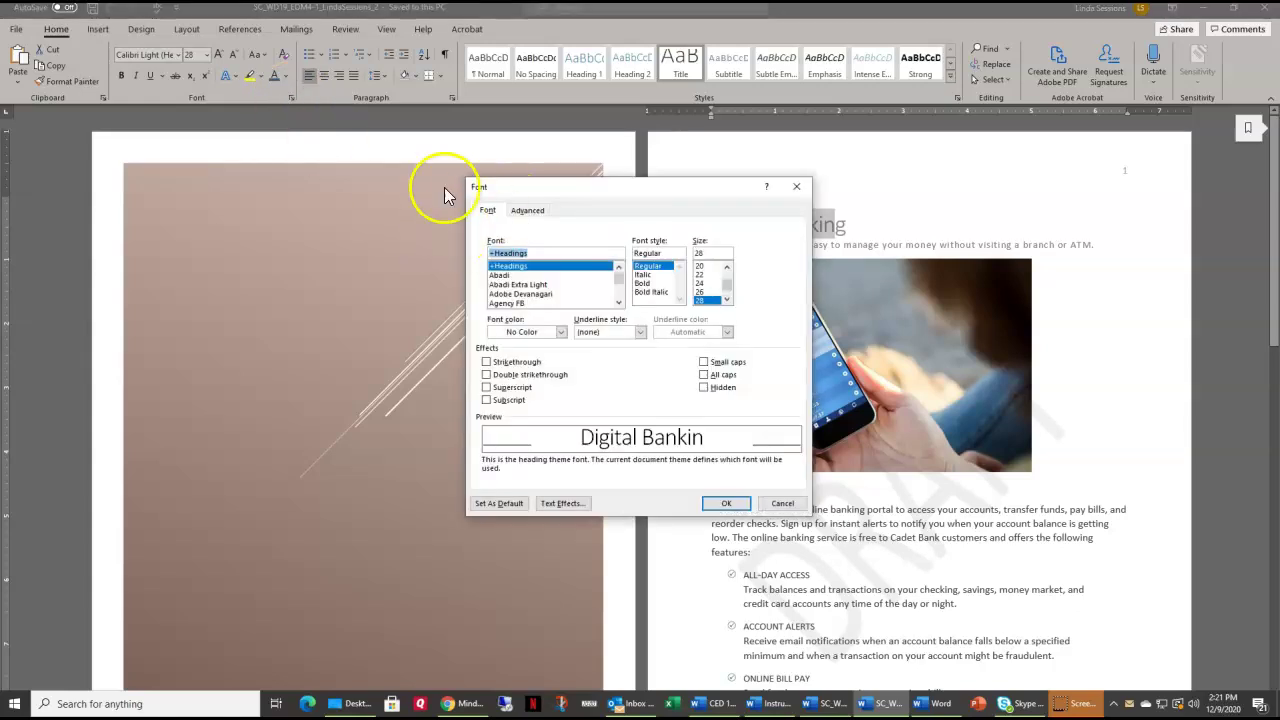
pyautogui.click(528, 211)
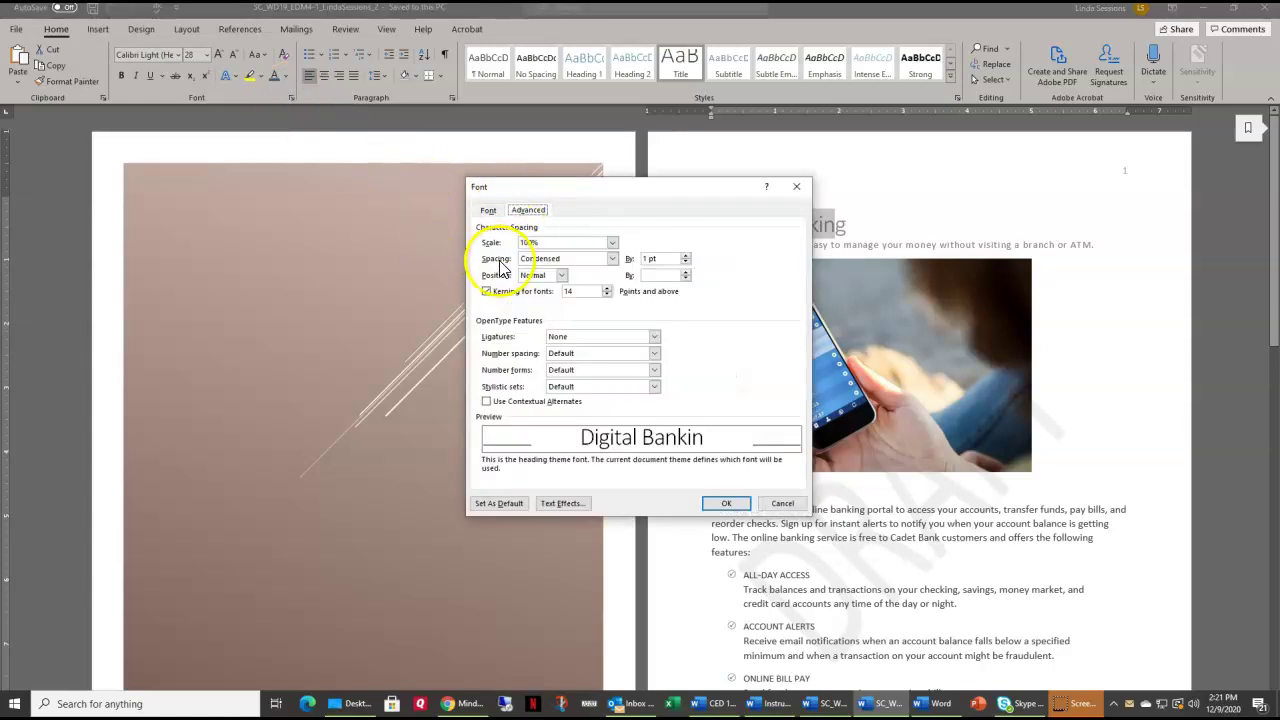
pyautogui.click(595, 259)
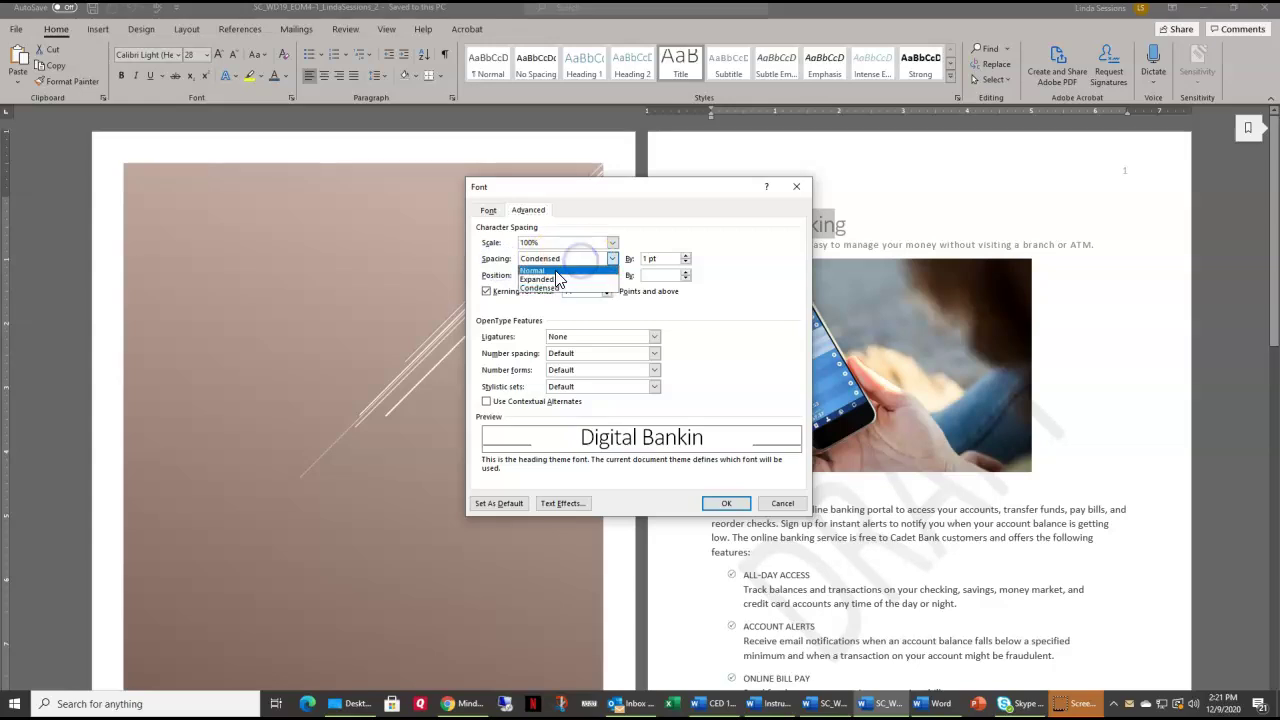
pyautogui.click(537, 315)
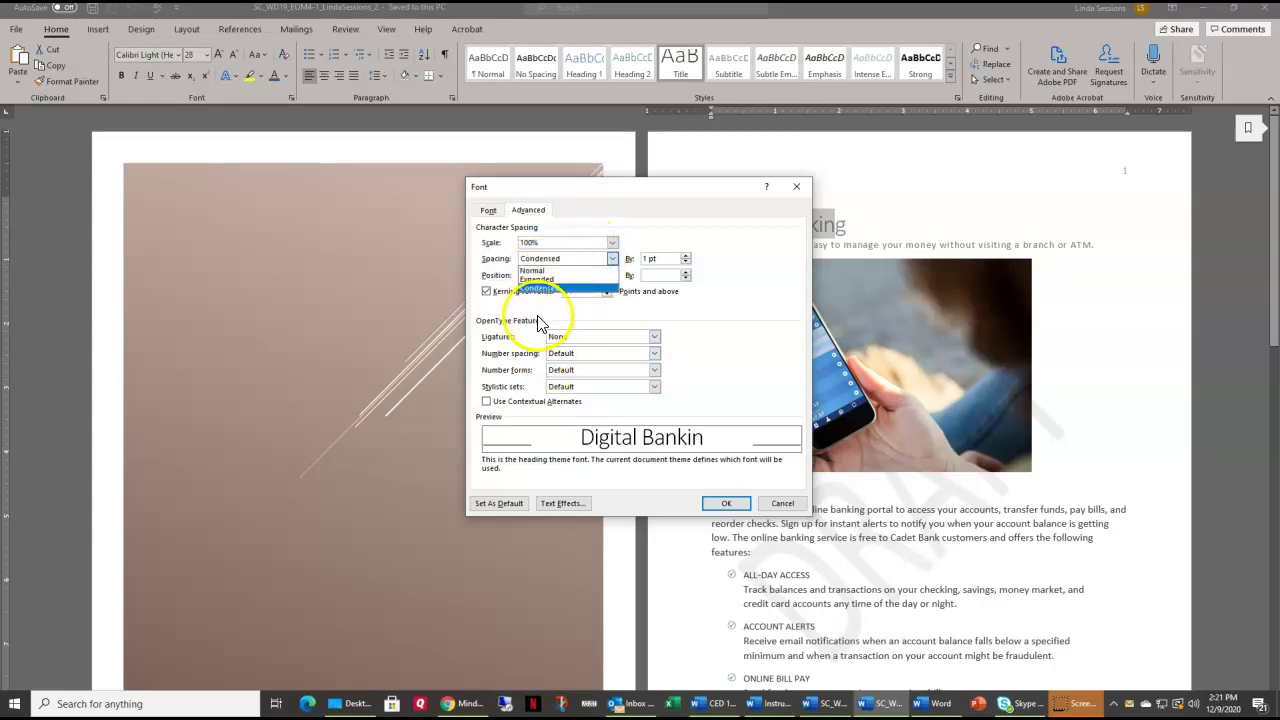
pyautogui.click(664, 257)
pyautogui.click(612, 258)
pyautogui.click(547, 283)
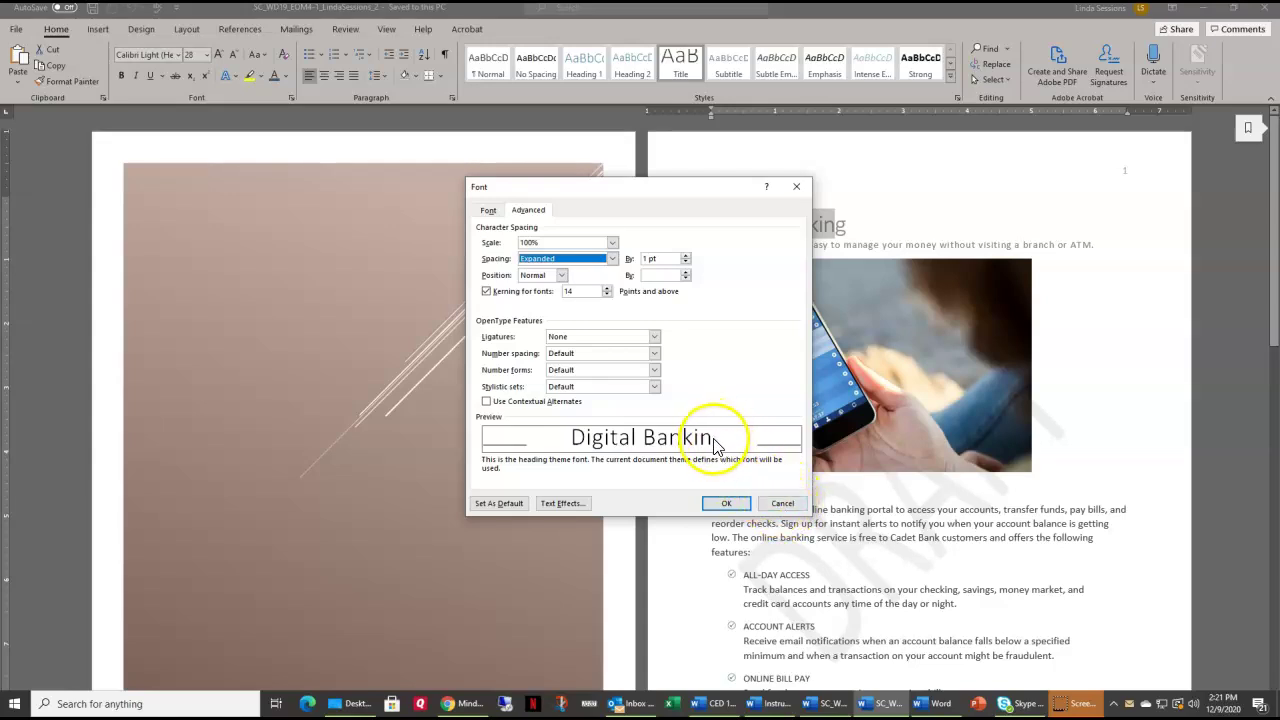
pyautogui.click(775, 505)
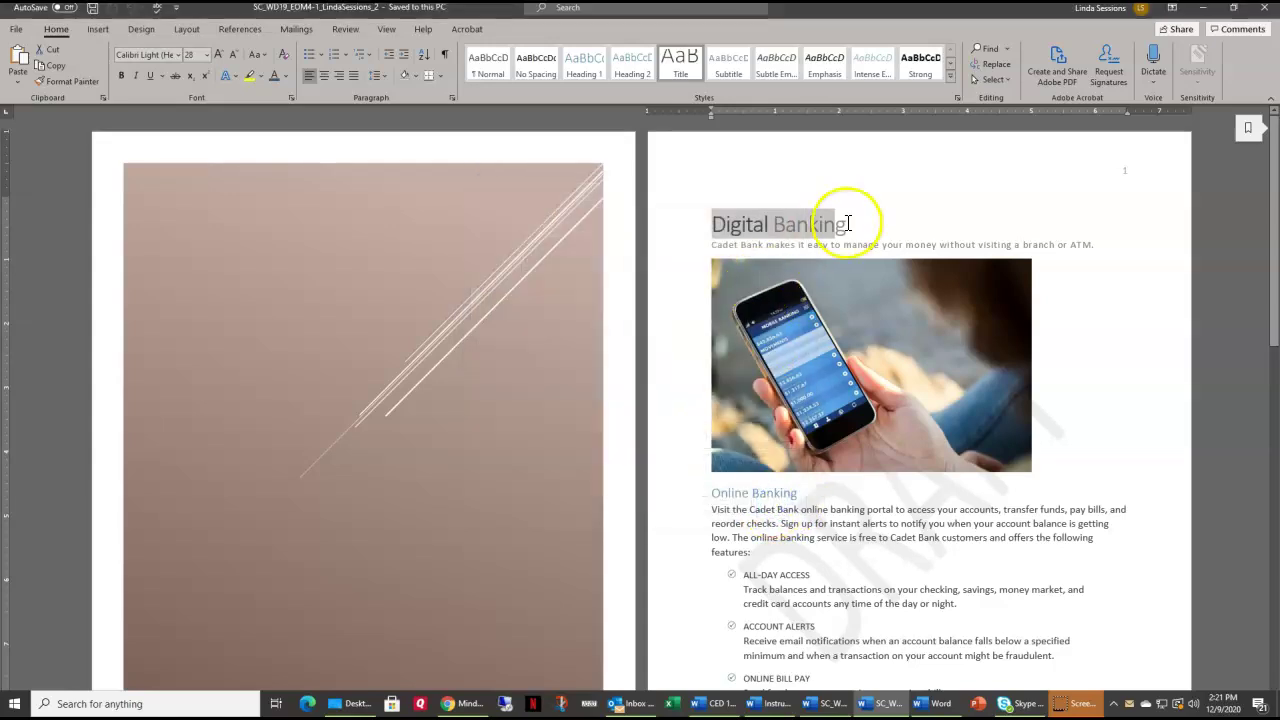
# Expand the character spacing of the "Digital Banking" title by 1 pt
pyautogui.click(875, 222)
pyautogui.moveTo(713, 222); pyautogui.dragTo(841, 222)
pyautogui.click(769, 221)
pyautogui.moveTo(716, 222); pyautogui.dragTo(833, 228)
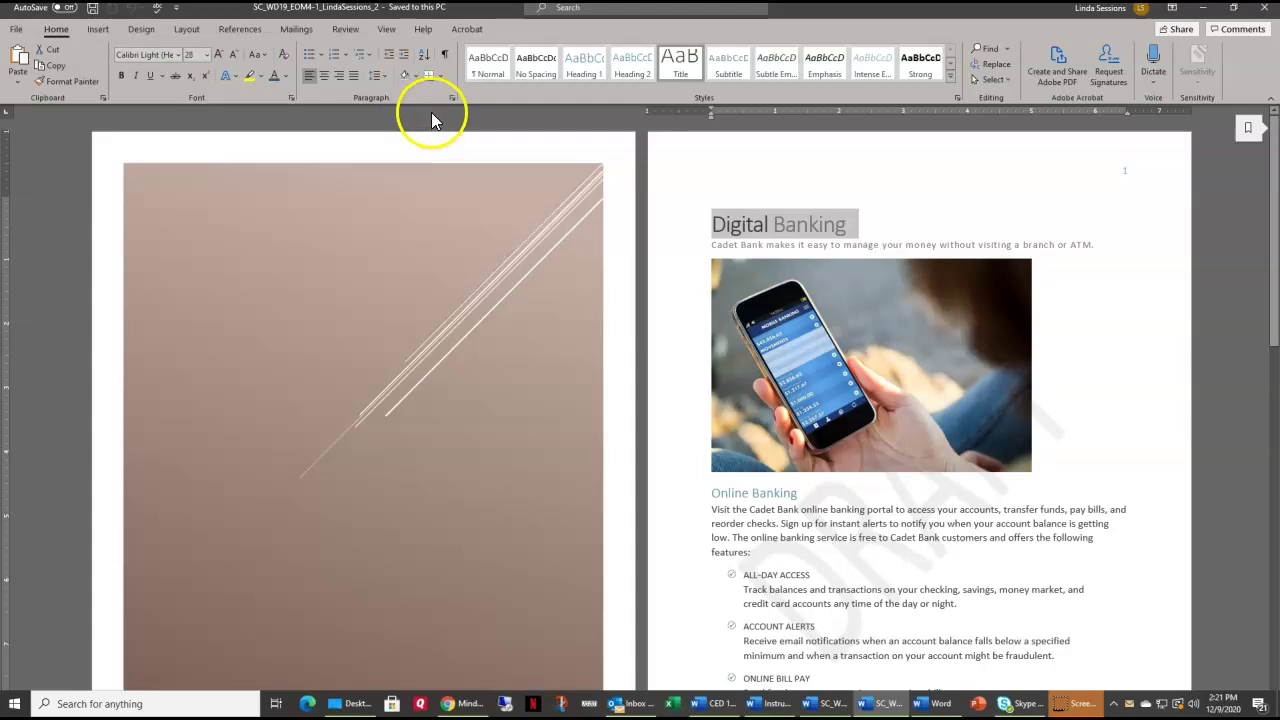
pyautogui.click(290, 97)
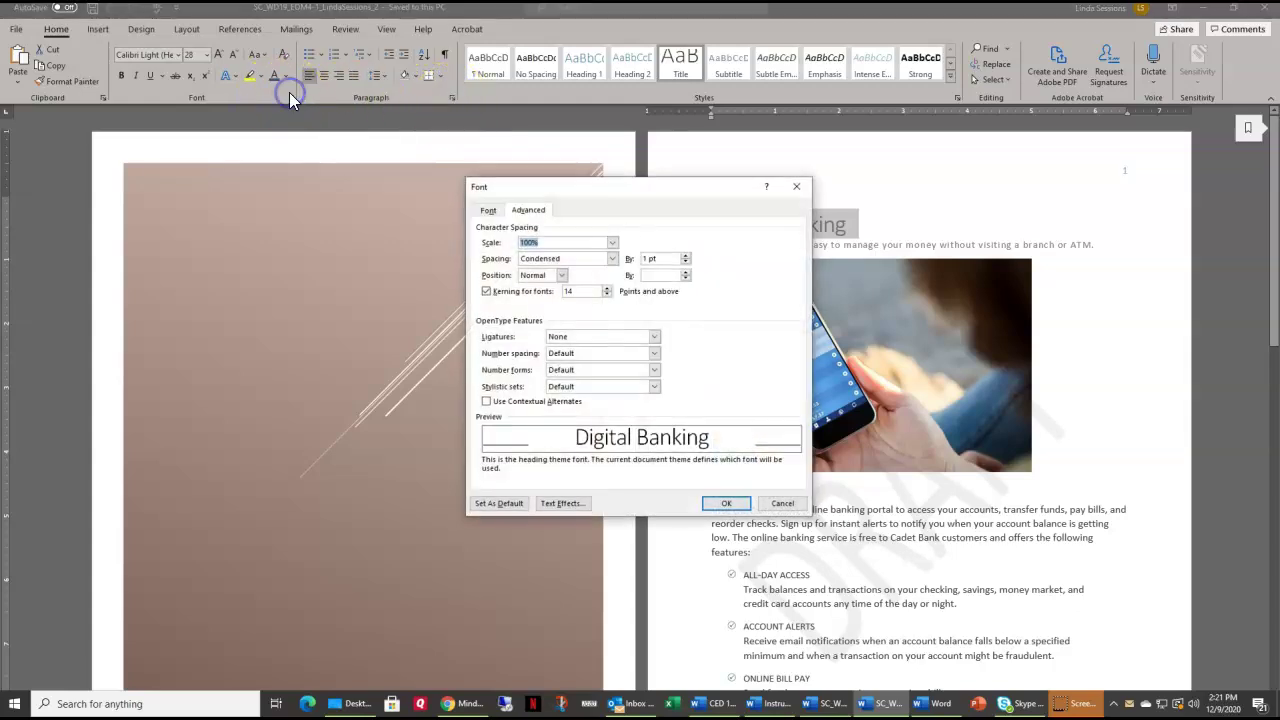
pyautogui.click(611, 258)
pyautogui.click(583, 281)
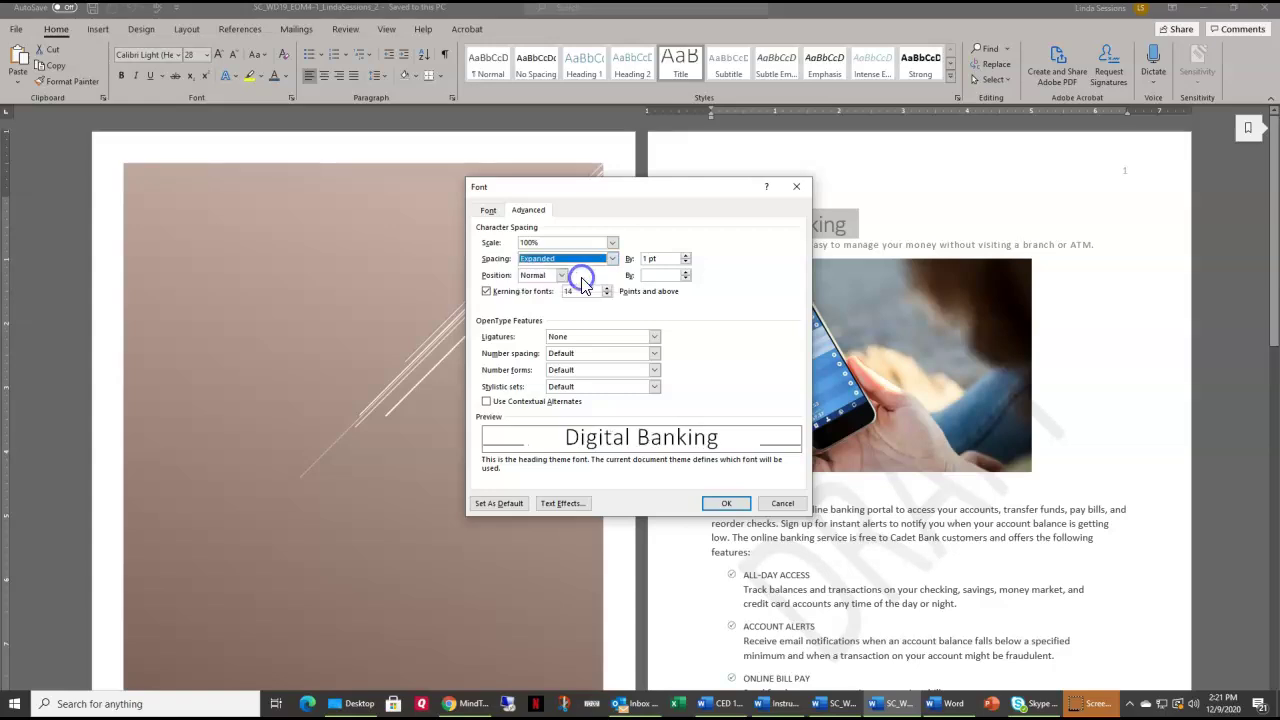
pyautogui.click(665, 260)
pyautogui.click(726, 503)
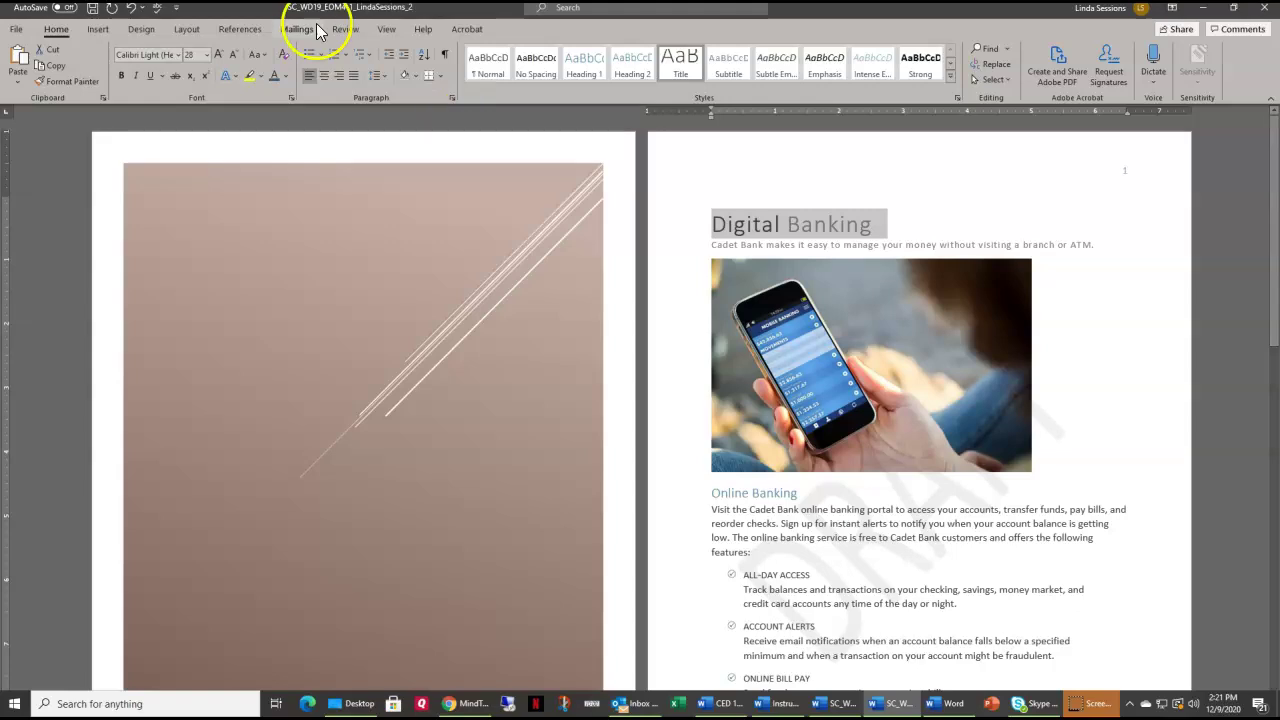
# Try to save the corrected SC_WD19_EOM4-1 document and close it
pyautogui.click(93, 8)
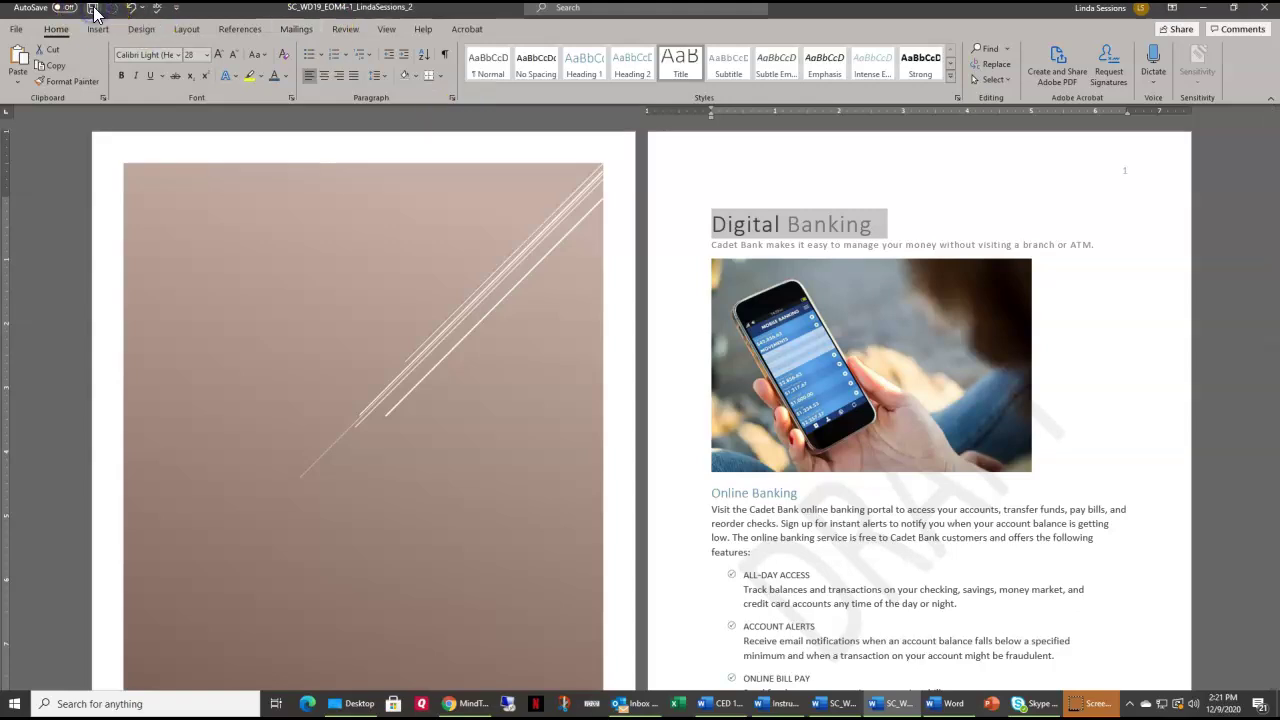
pyautogui.click(1265, 14)
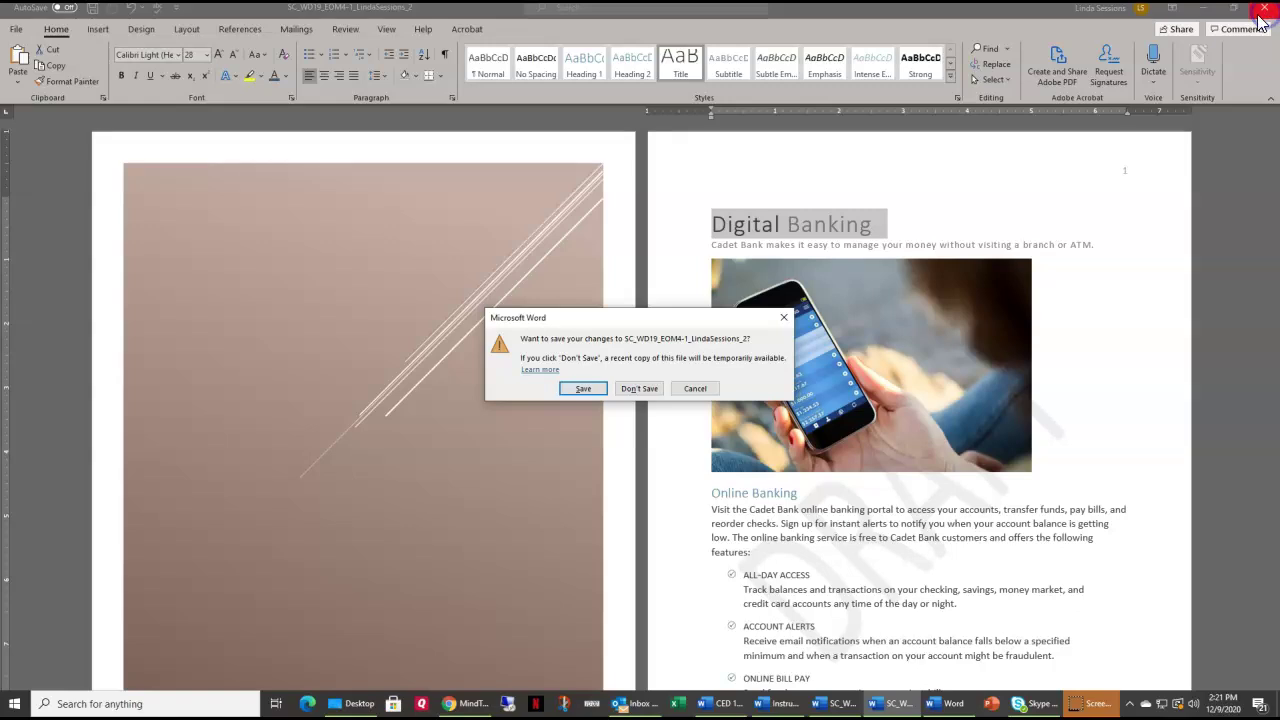
pyautogui.click(585, 389)
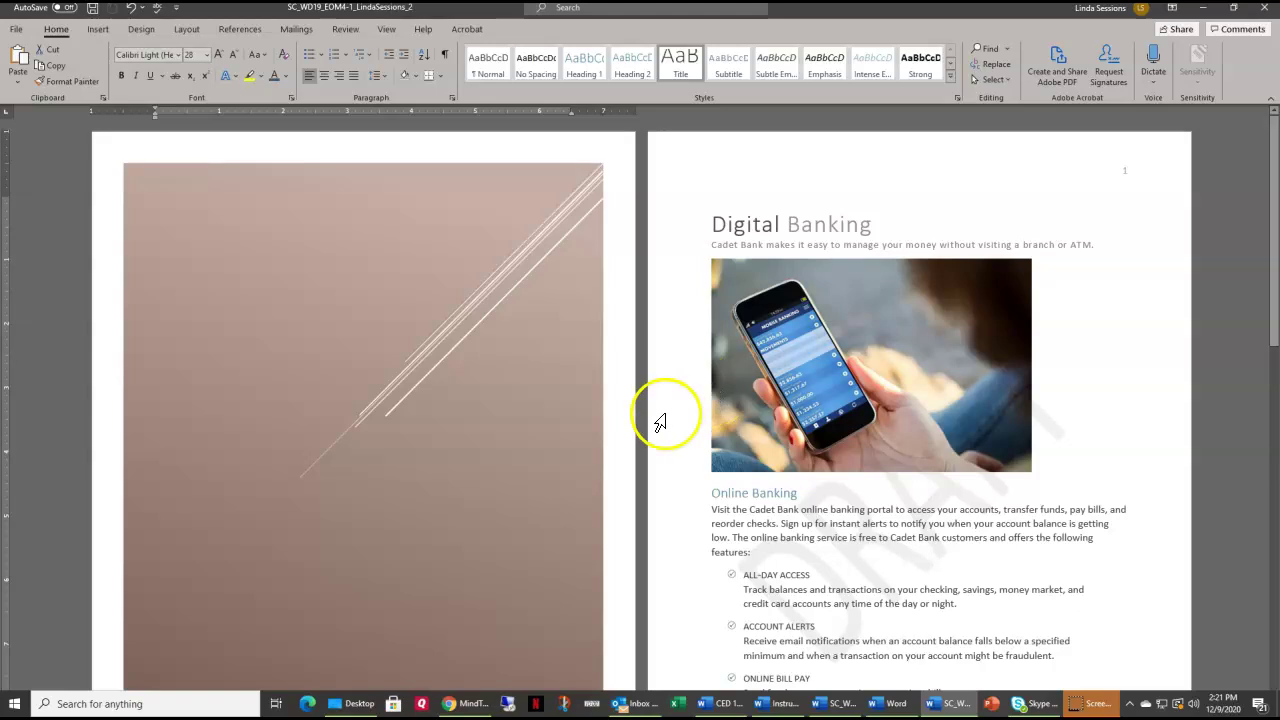
pyautogui.click(1263, 7)
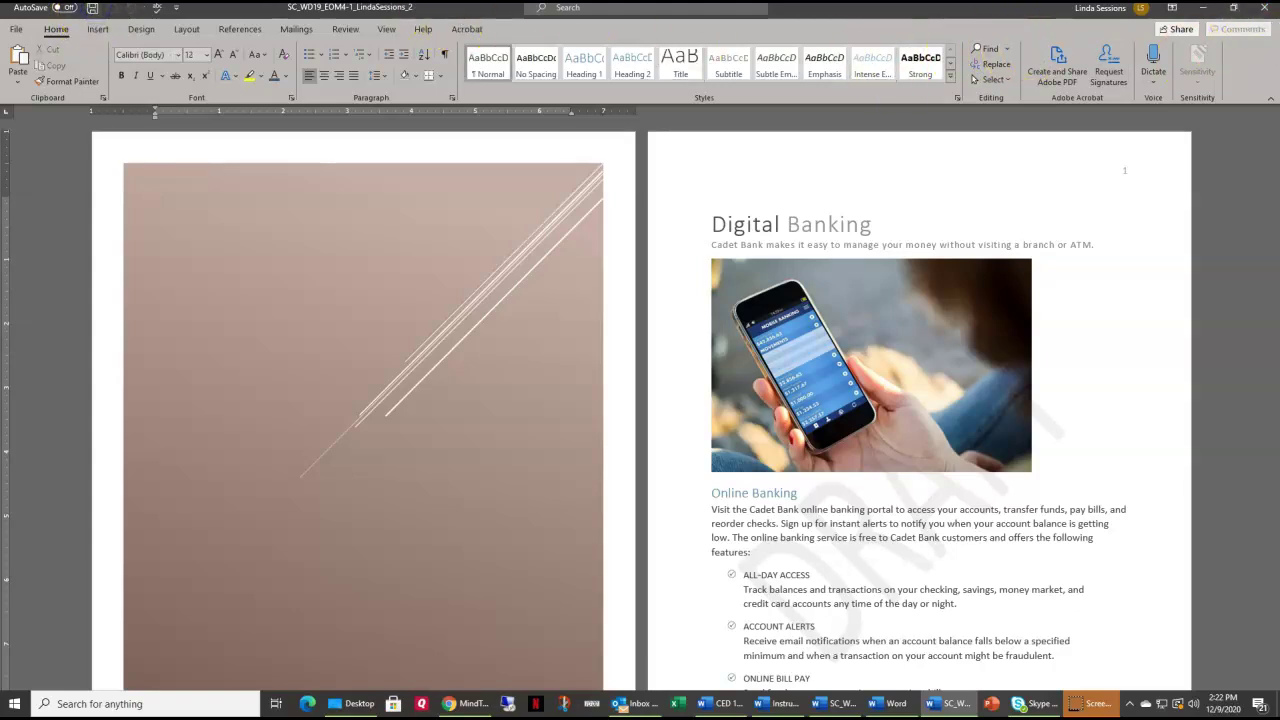
pyautogui.click(1266, 9)
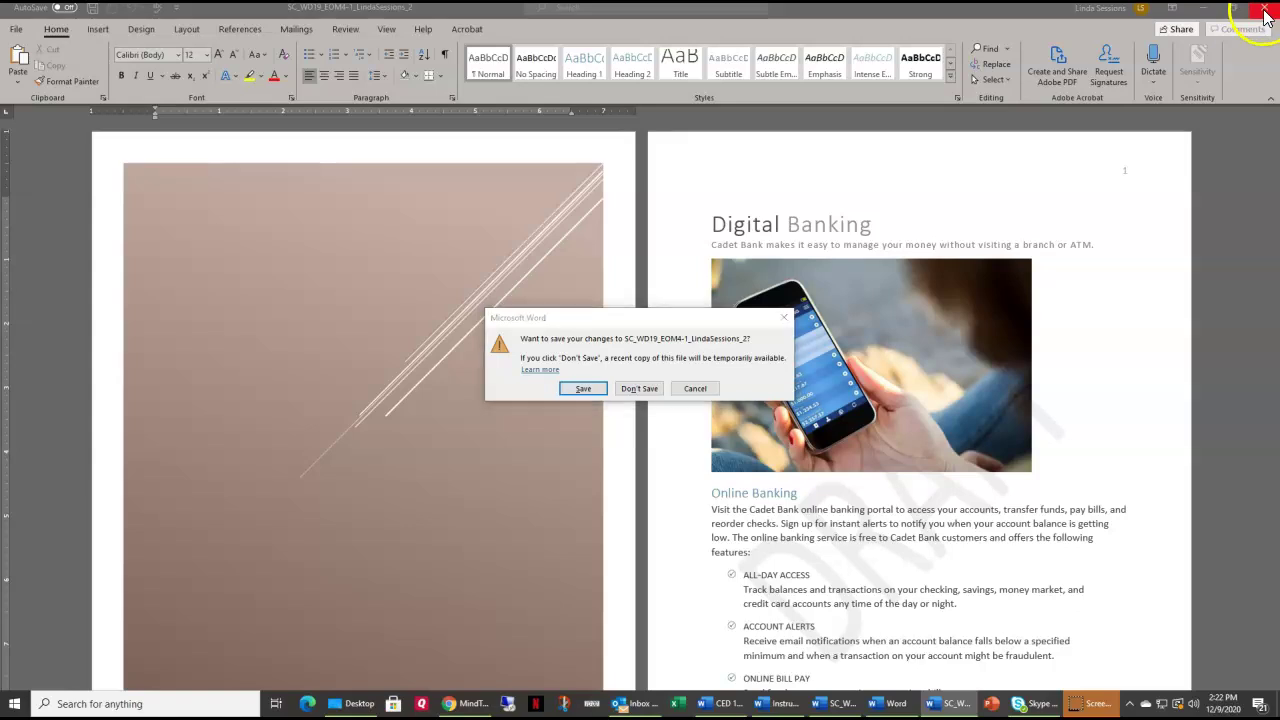
pyautogui.click(581, 389)
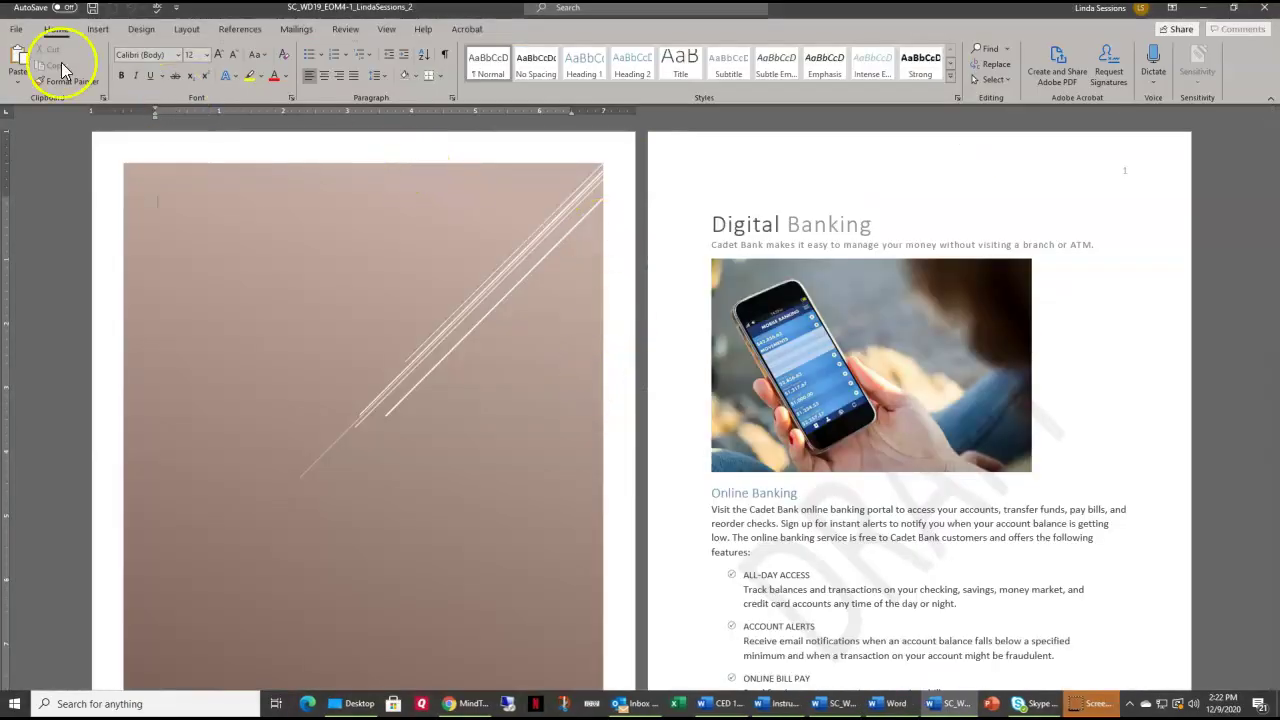
# Close the SC_WD19_EOM4-1 document without saving its changes and close the Word window
pyautogui.click(17, 28)
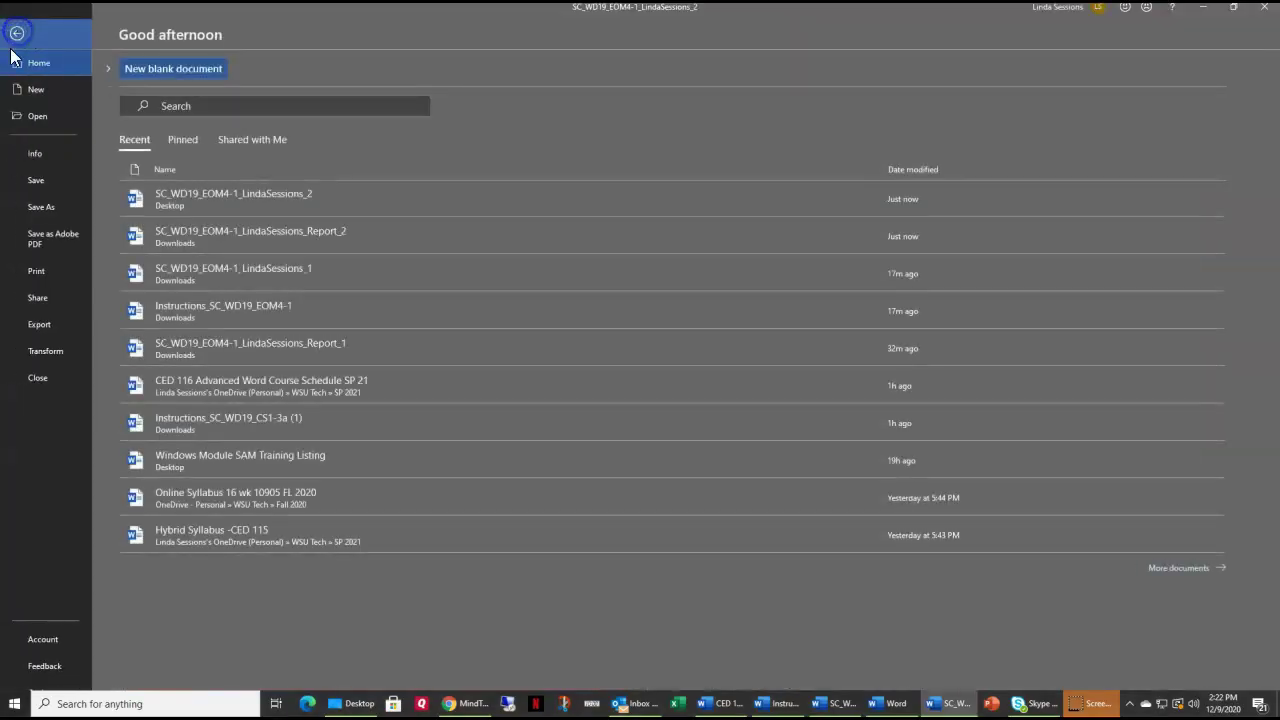
pyautogui.click(61, 377)
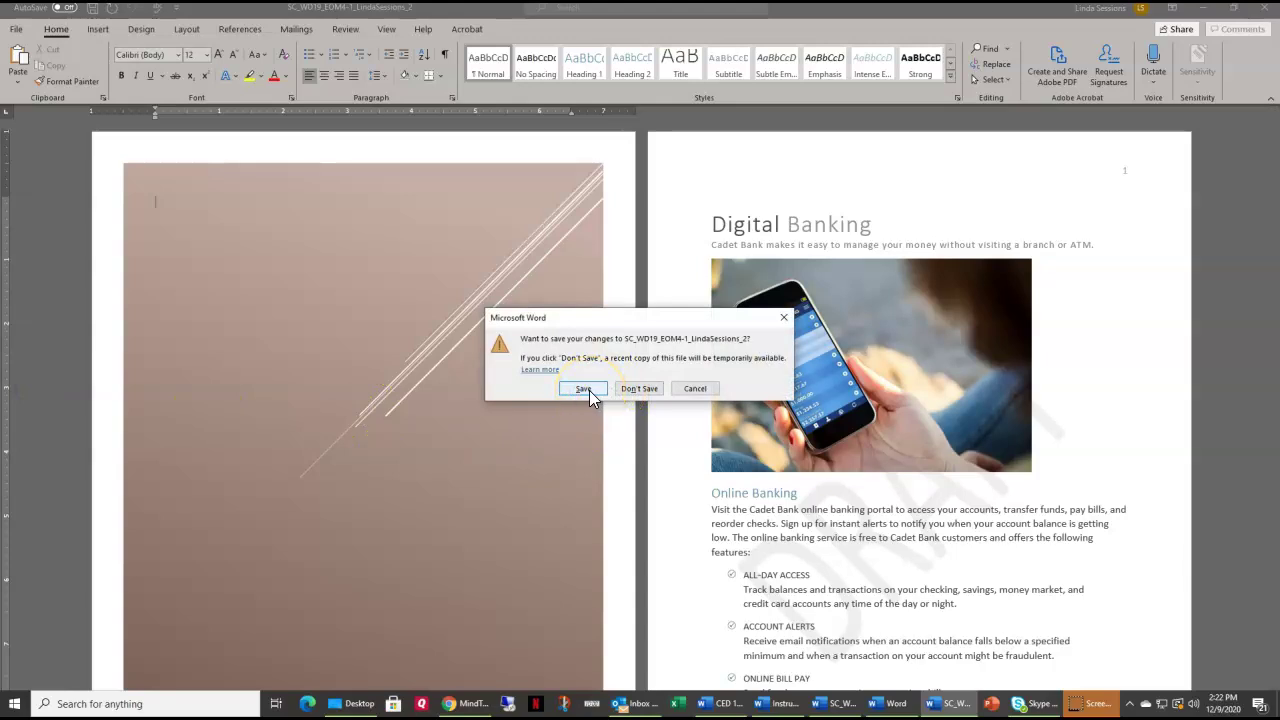
pyautogui.click(637, 389)
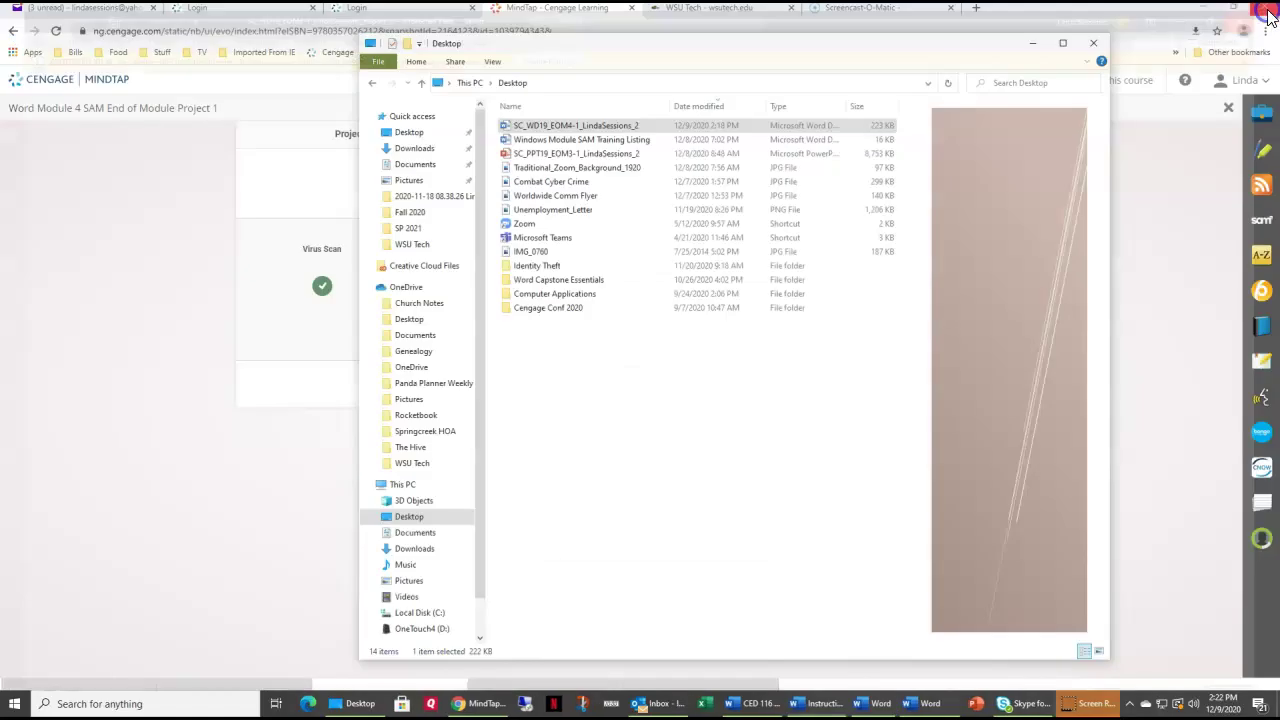
pyautogui.click(1264, 7)
# Switch to MindTap in the browser, go back from the submission page and submit the pending previous attempt
pyautogui.click(1157, 194)
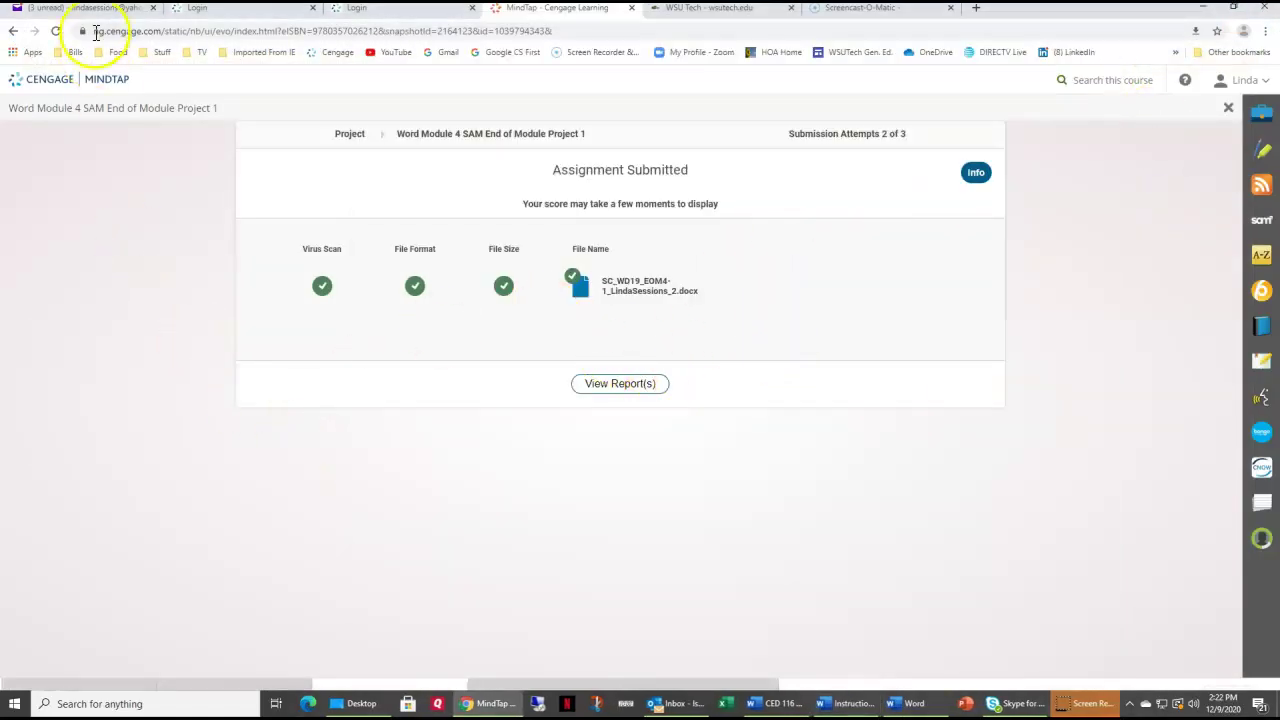
pyautogui.click(13, 31)
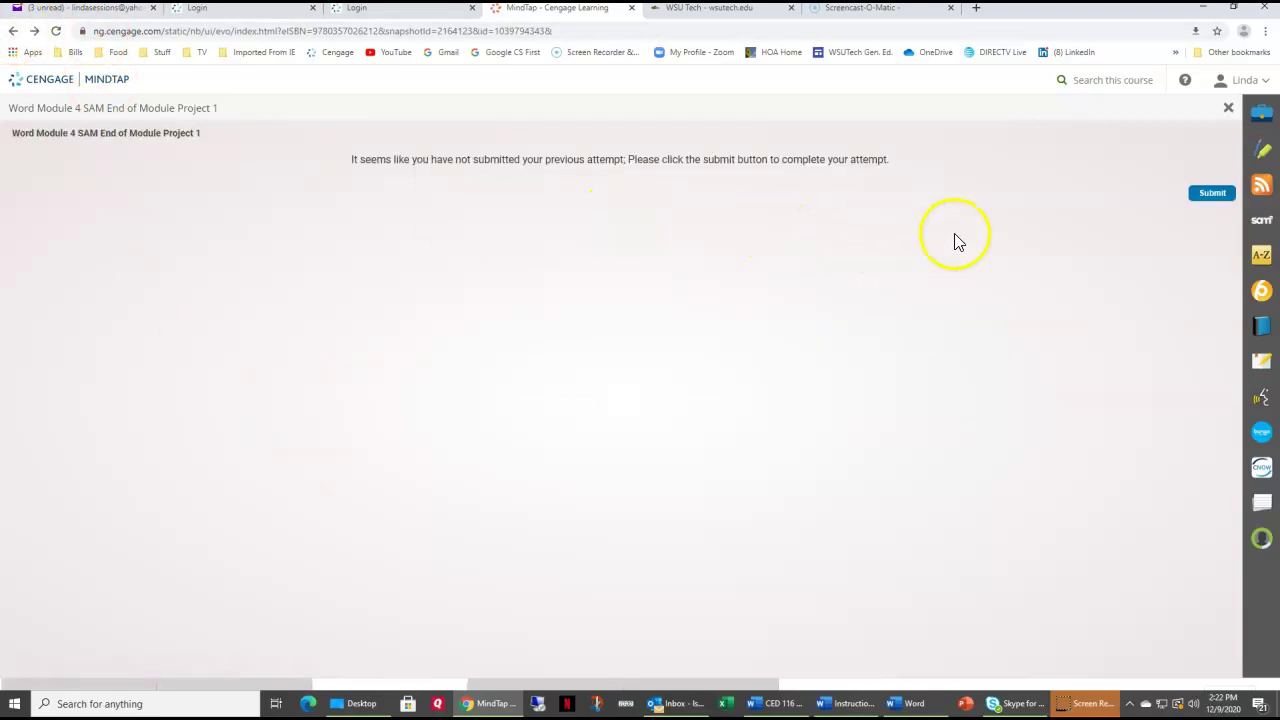
pyautogui.click(1214, 195)
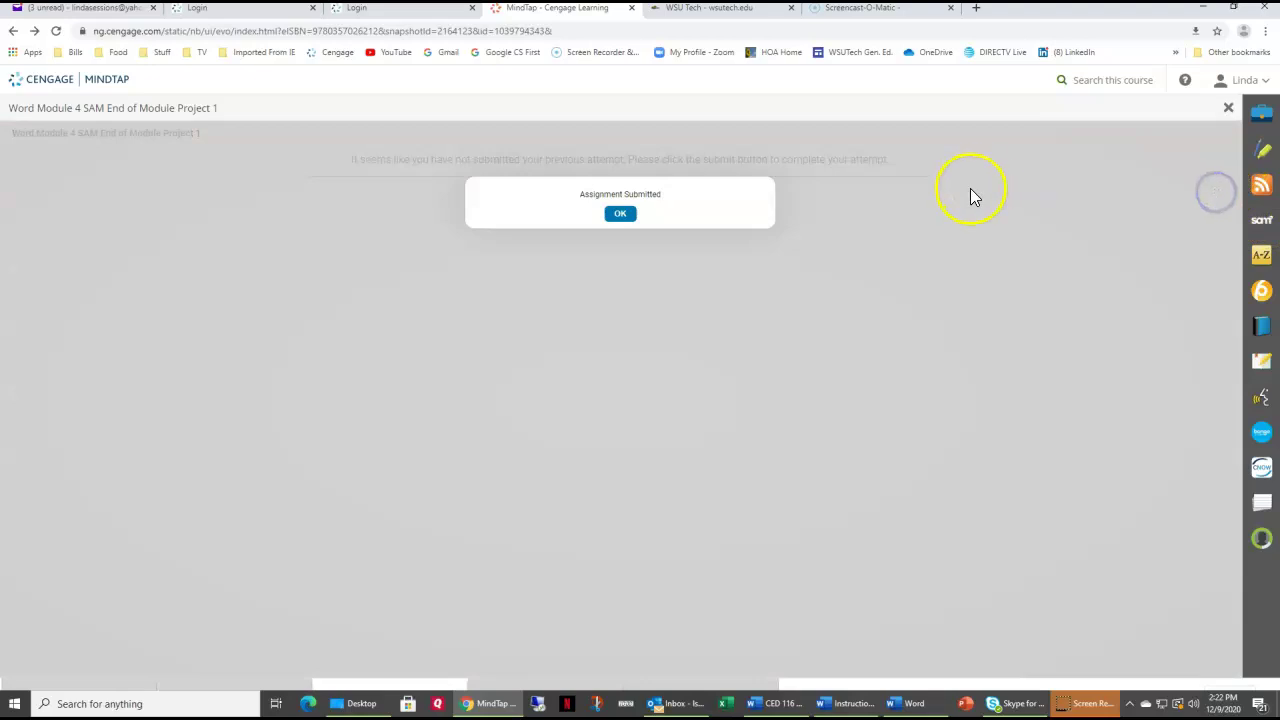
pyautogui.click(609, 215)
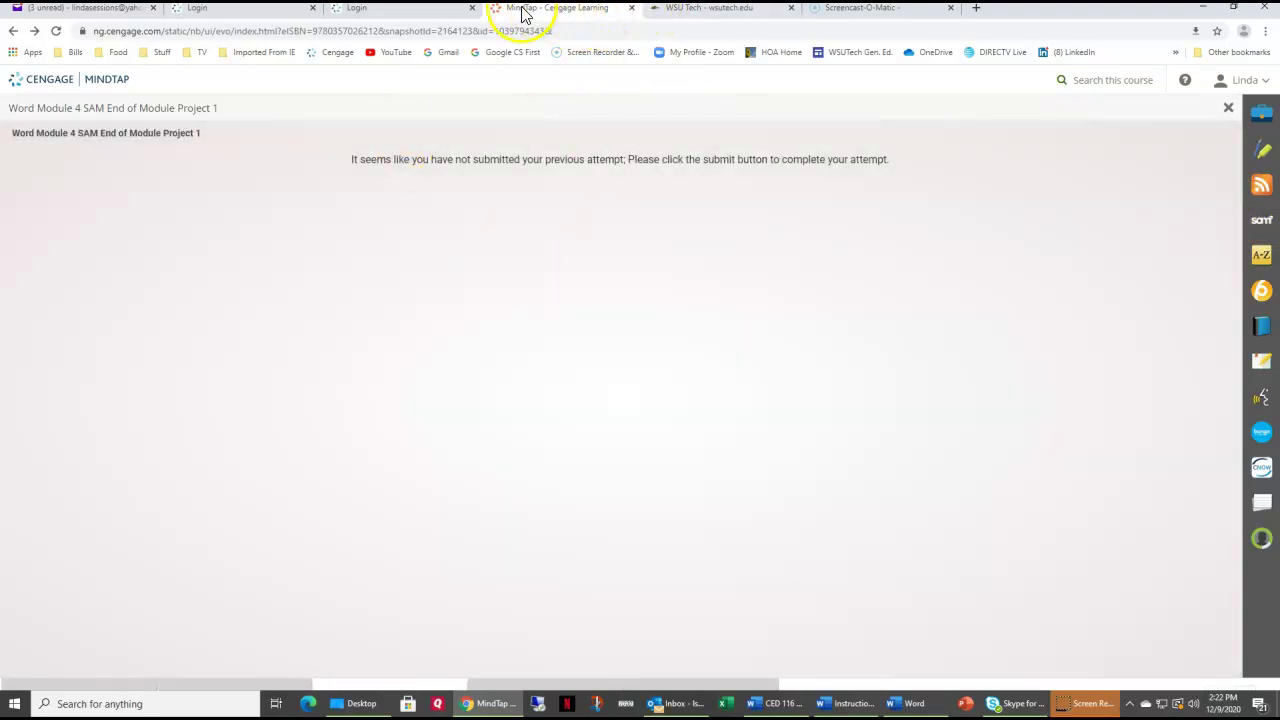
# Leave the project page, reopen Word Module 4 SAM End of Module Project 1 and proceed to its upload step
pyautogui.click(1233, 112)
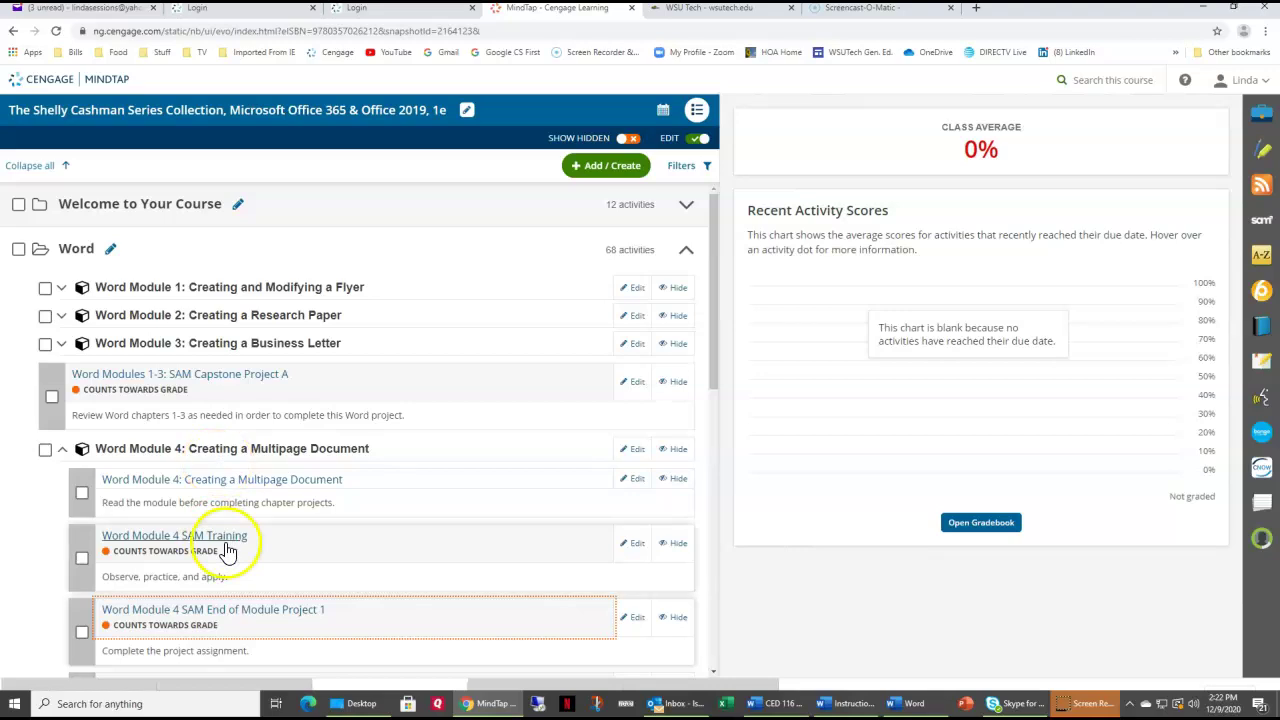
pyautogui.click(138, 611)
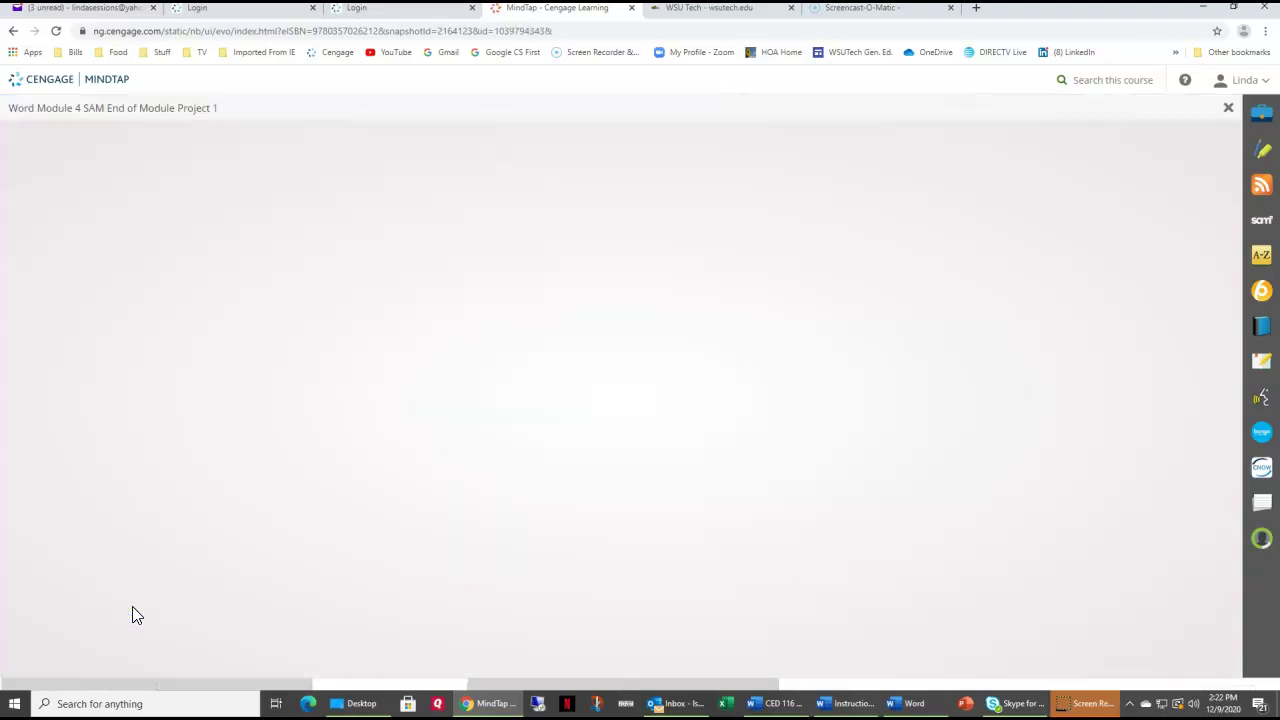
pyautogui.click(950, 312)
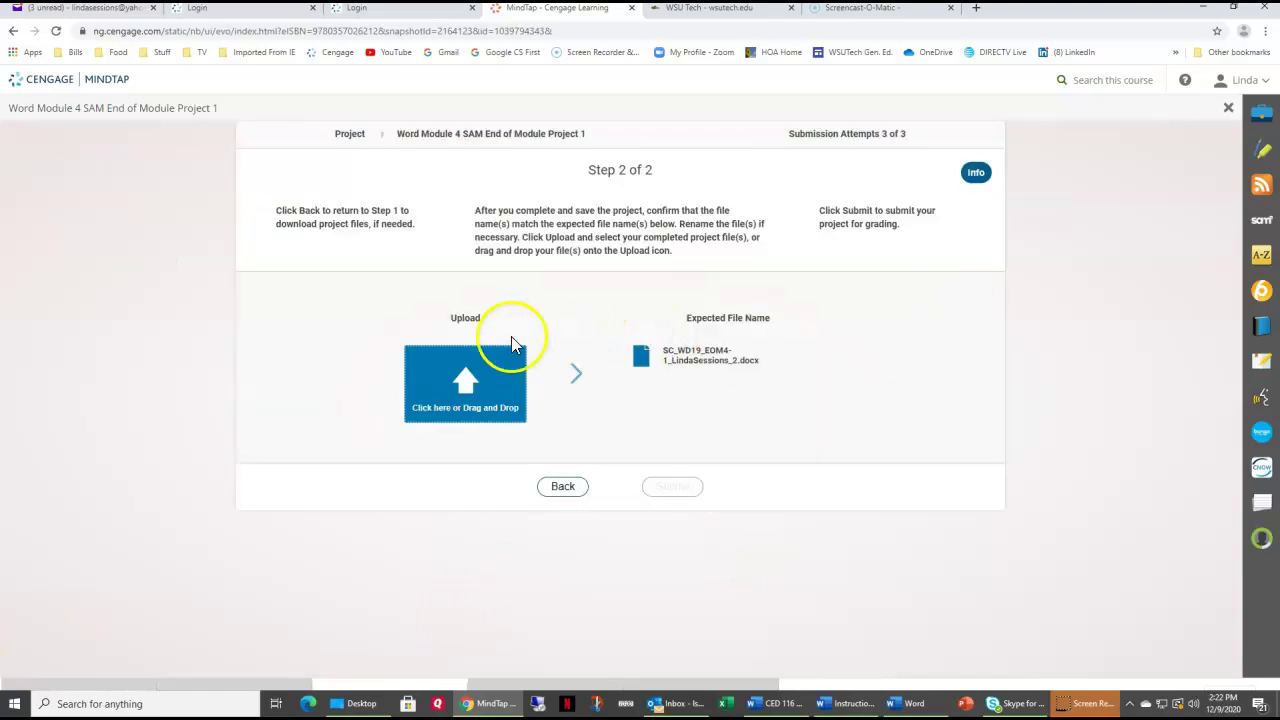
# Upload the SC_WD19_EOM4-1 document from the Desktop and submit it as the third attempt
pyautogui.click(460, 378)
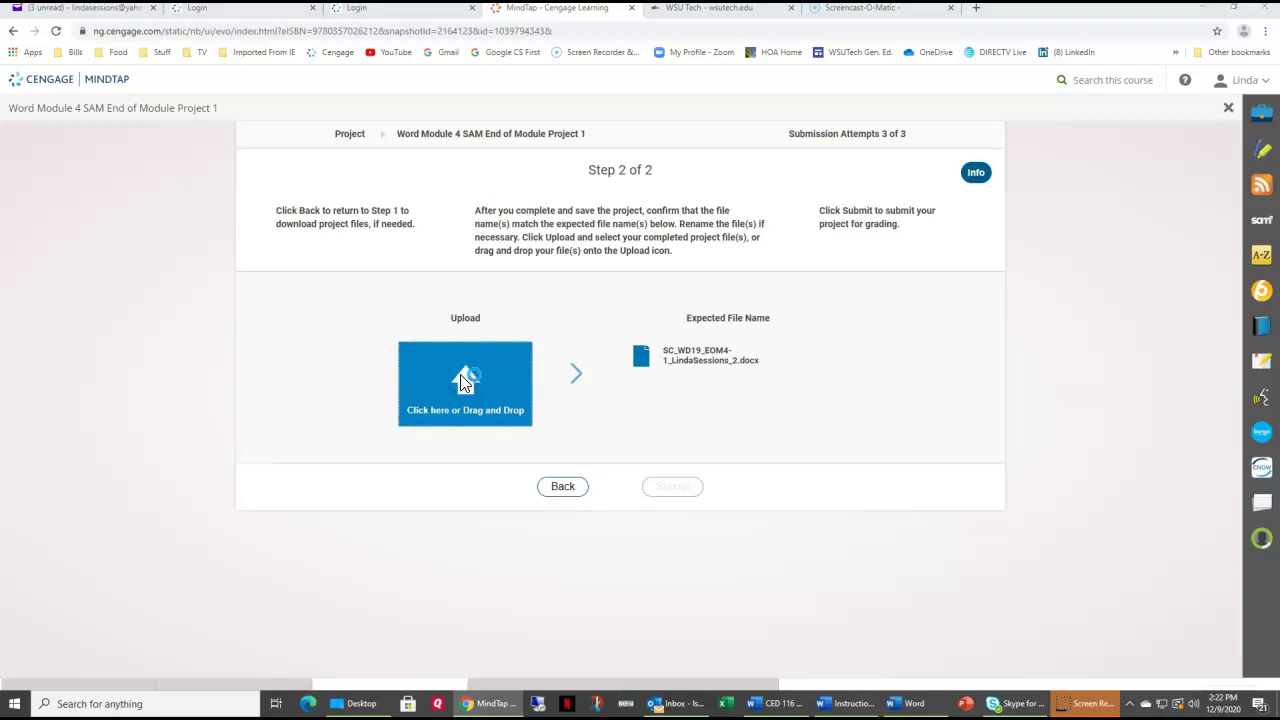
pyautogui.click(309, 465)
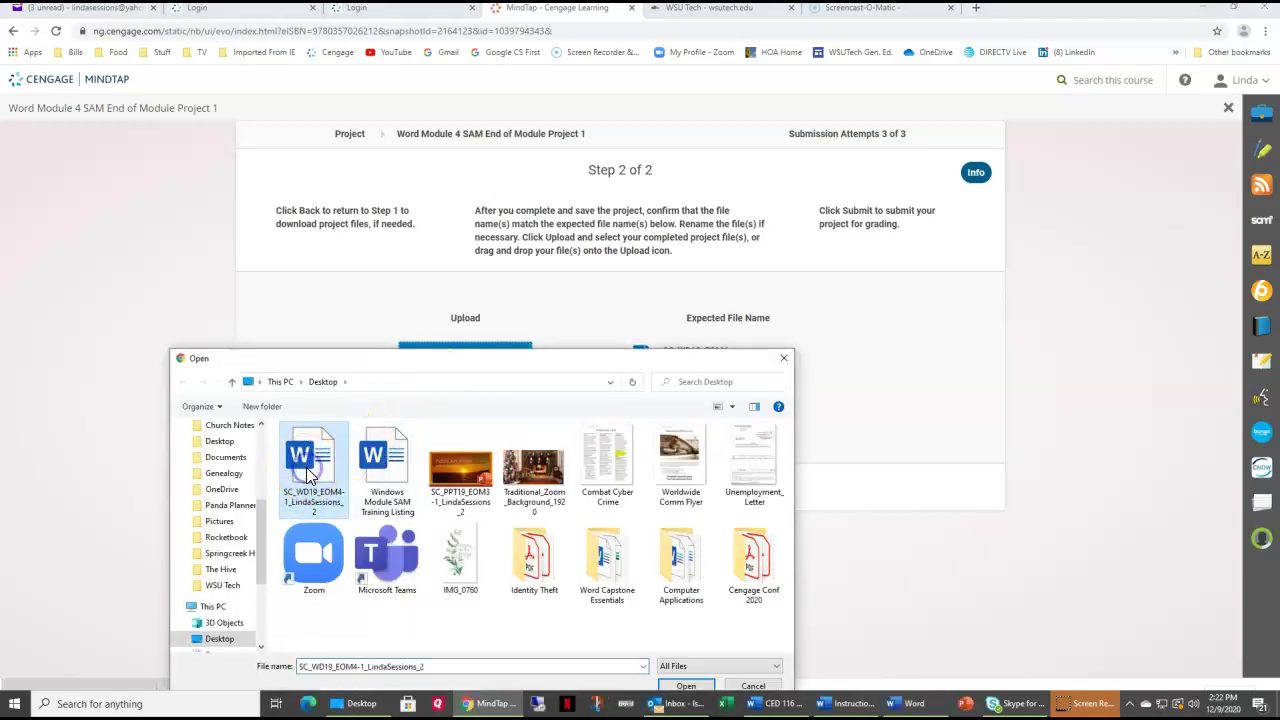
pyautogui.click(672, 686)
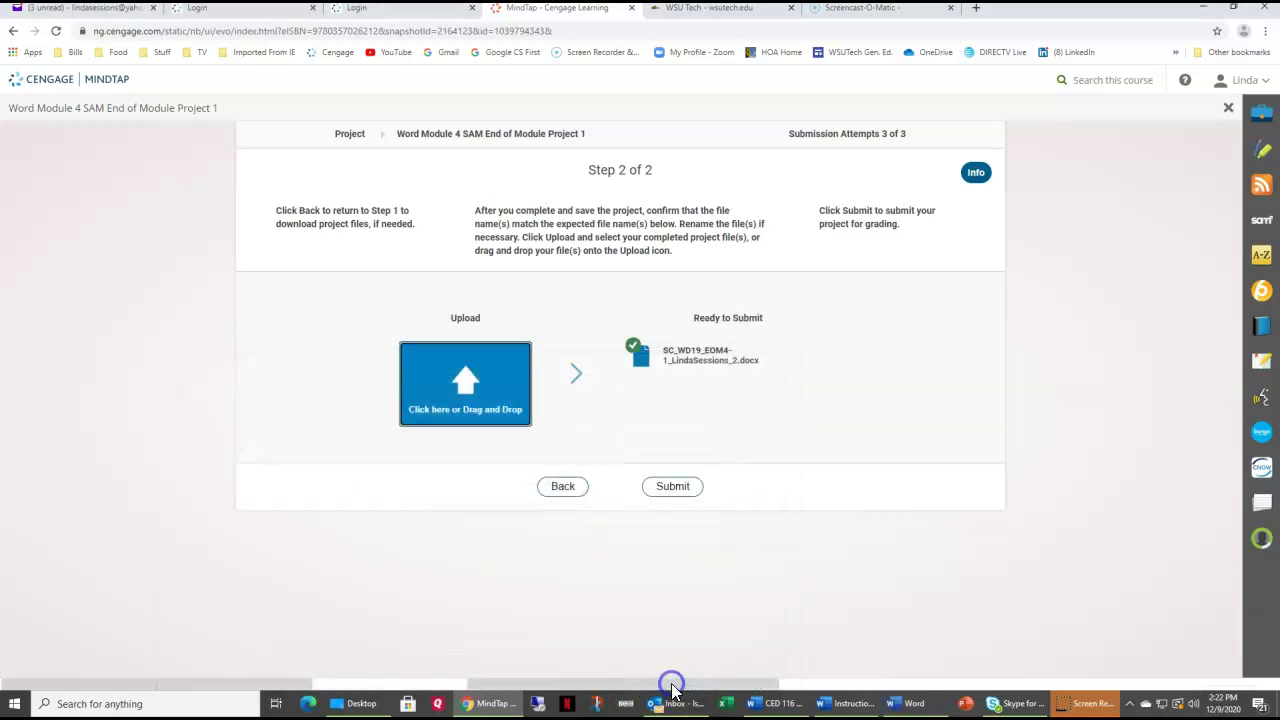
pyautogui.click(668, 484)
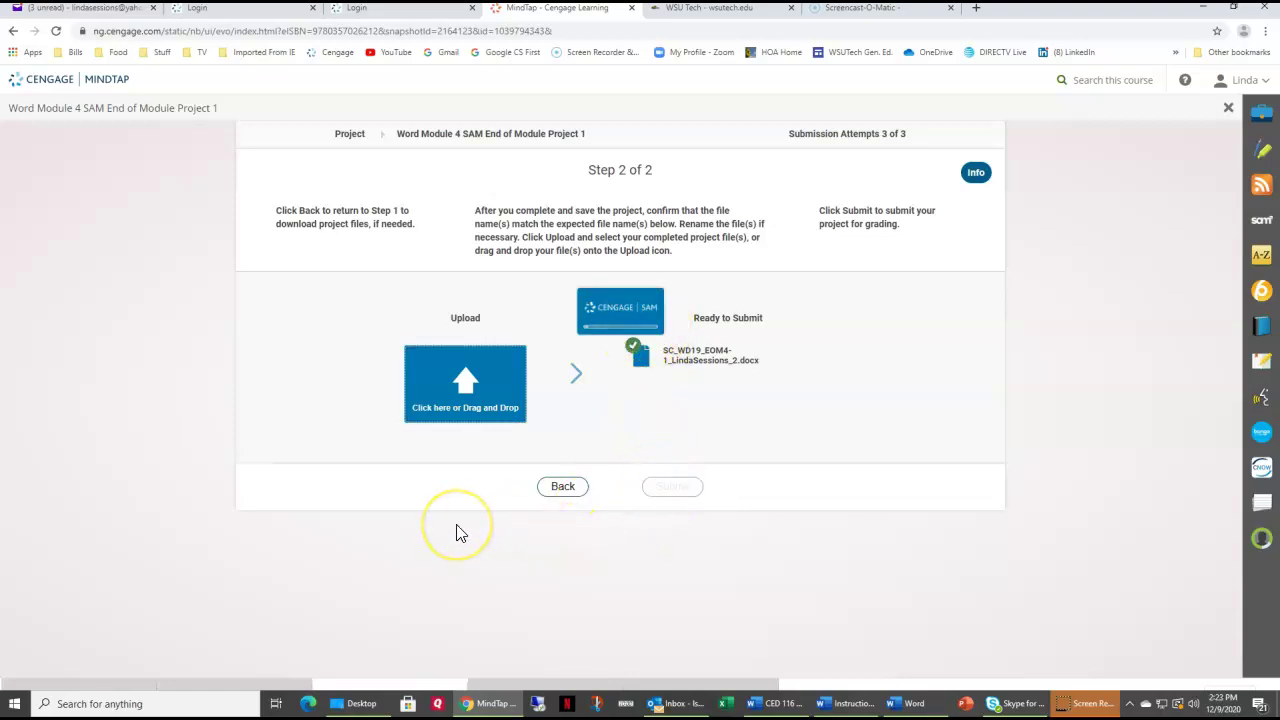
# Open the grading report for the third submission, check the title spacing result, and close the report and project page
pyautogui.click(614, 385)
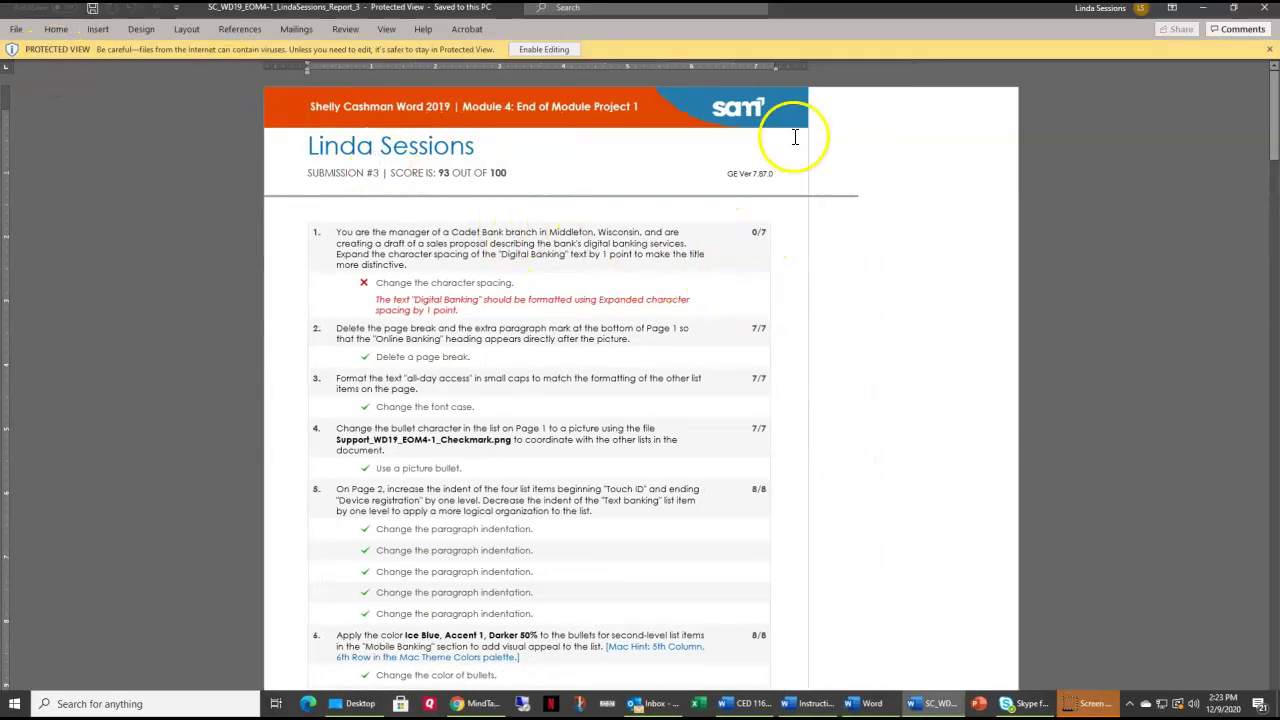
pyautogui.click(1268, 10)
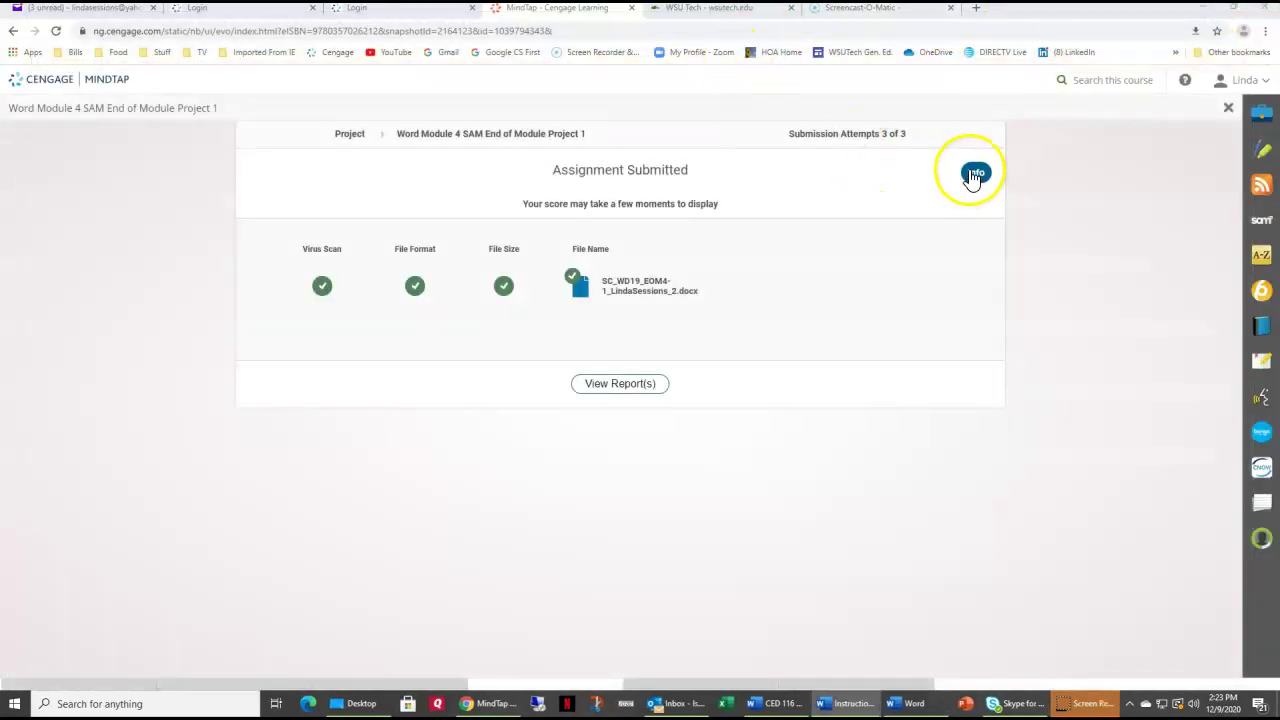
pyautogui.click(1226, 110)
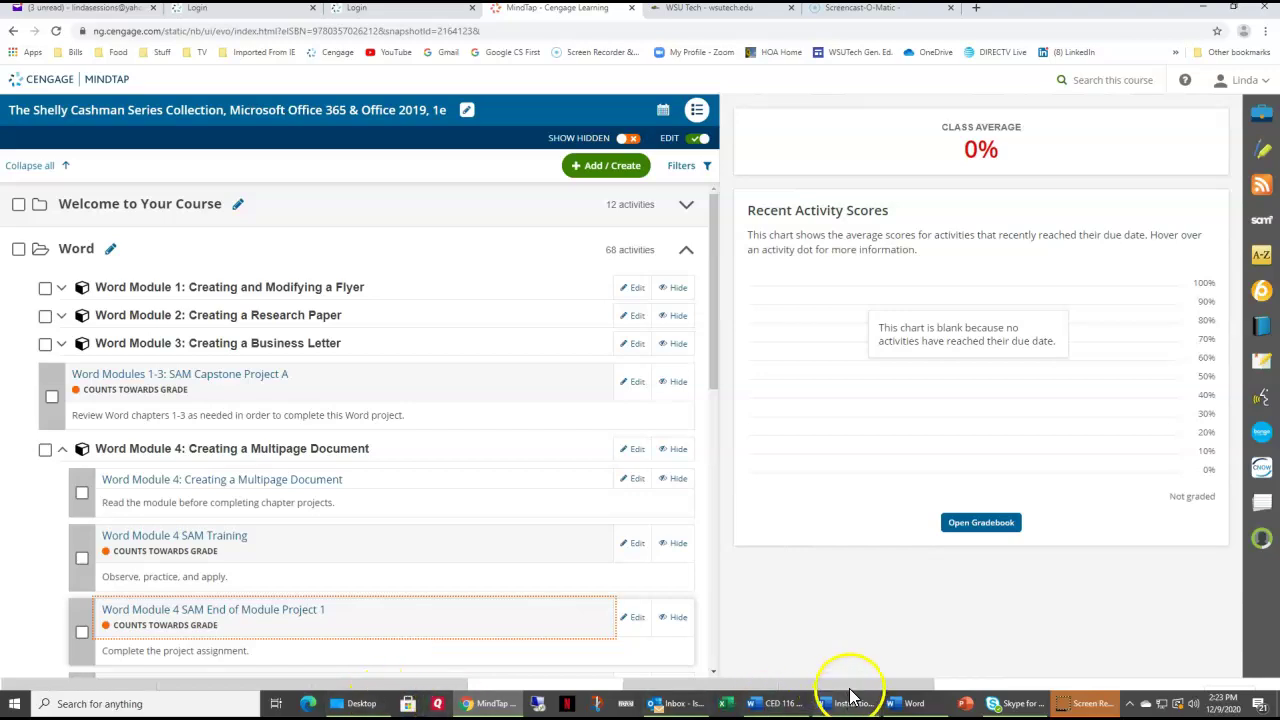
# Reopen the SC_WD19_EOM4-1 document from the Desktop folder and maximize its Word window
pyautogui.click(910, 704)
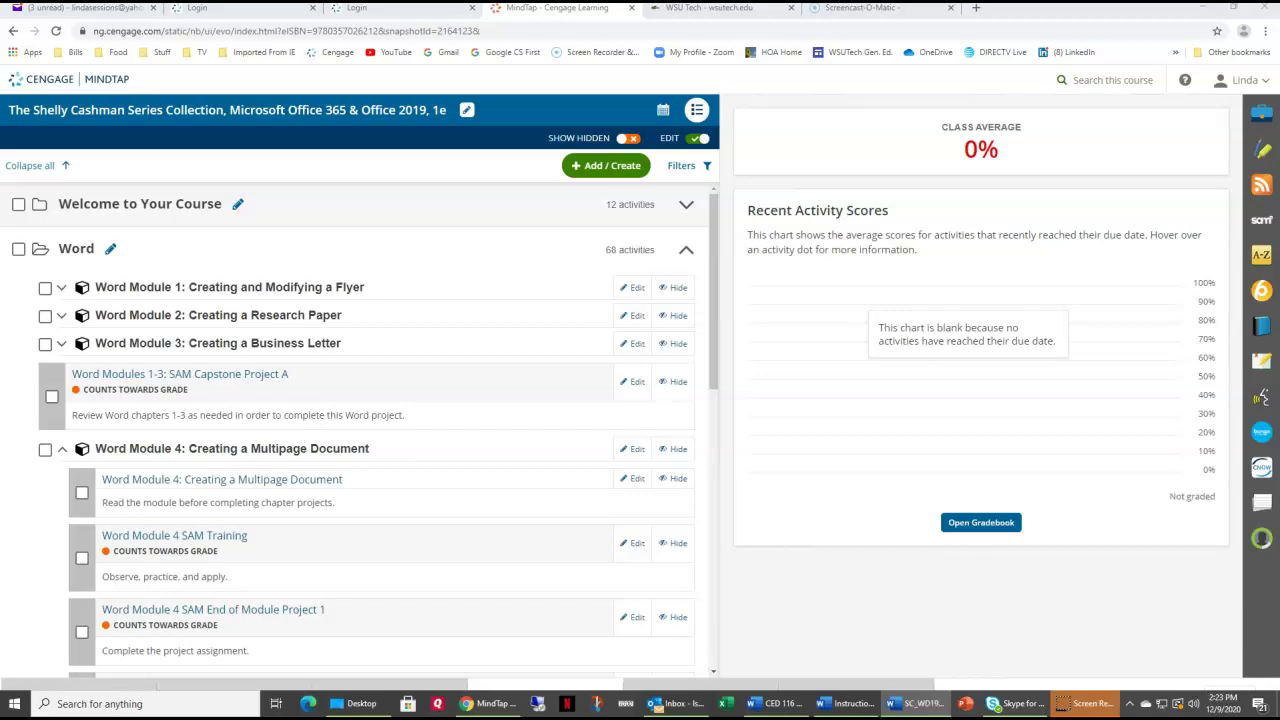
pyautogui.click(200, 617)
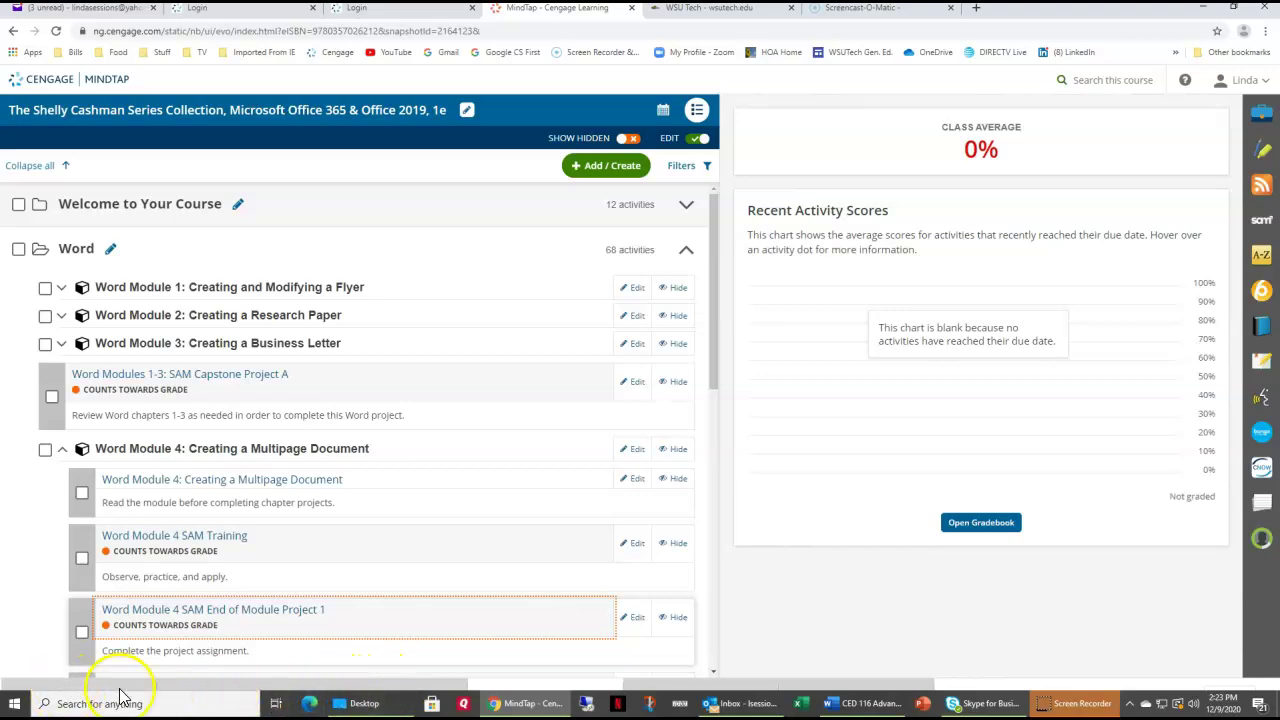
pyautogui.click(383, 708)
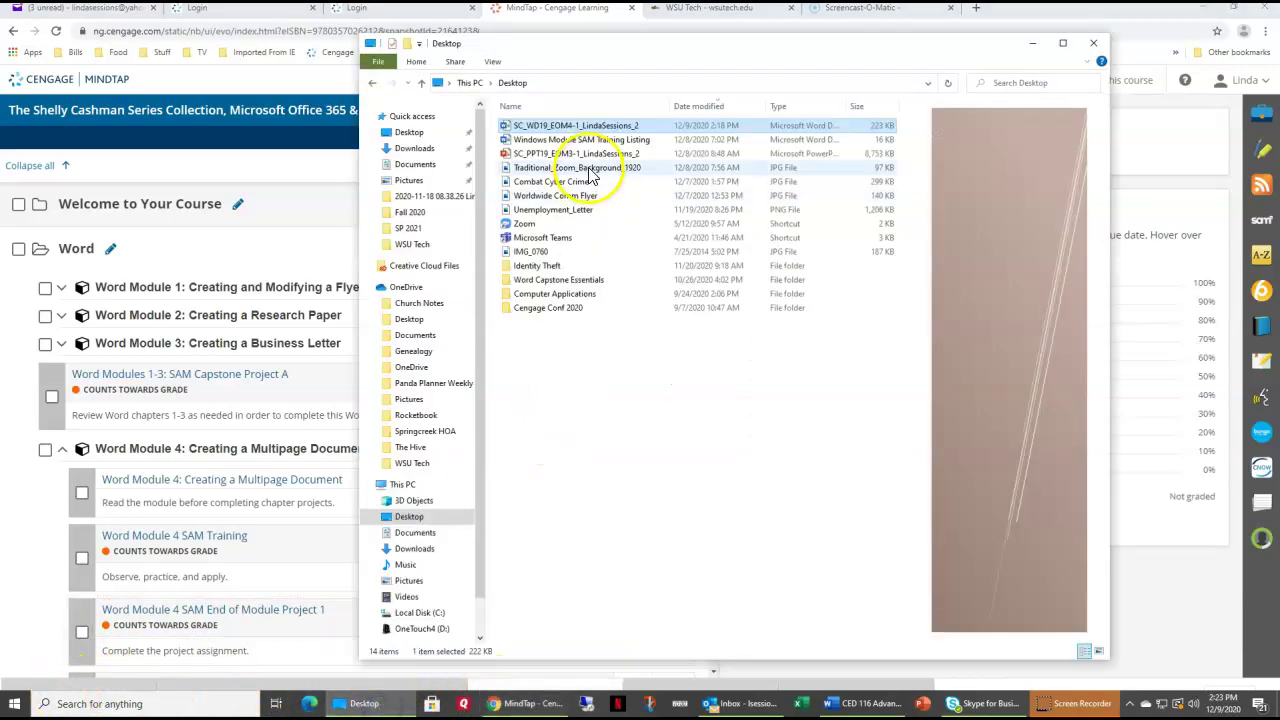
pyautogui.doubleClick(519, 127)
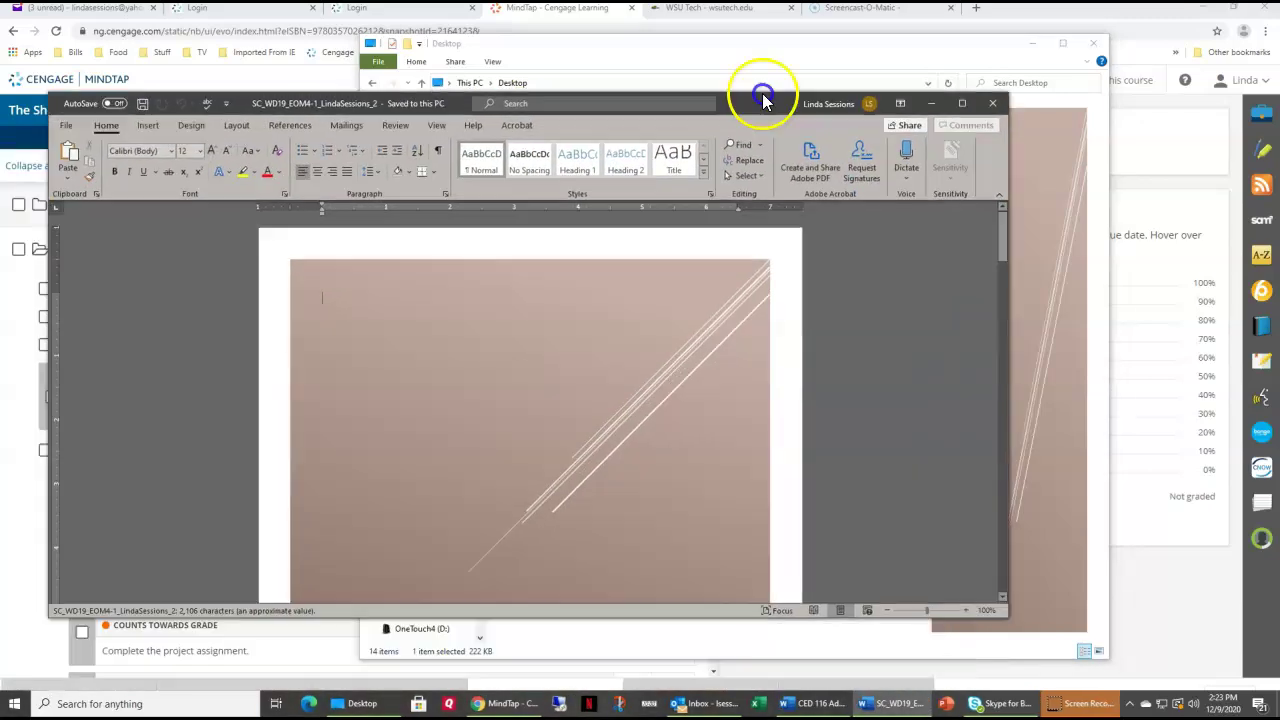
pyautogui.doubleClick(766, 95)
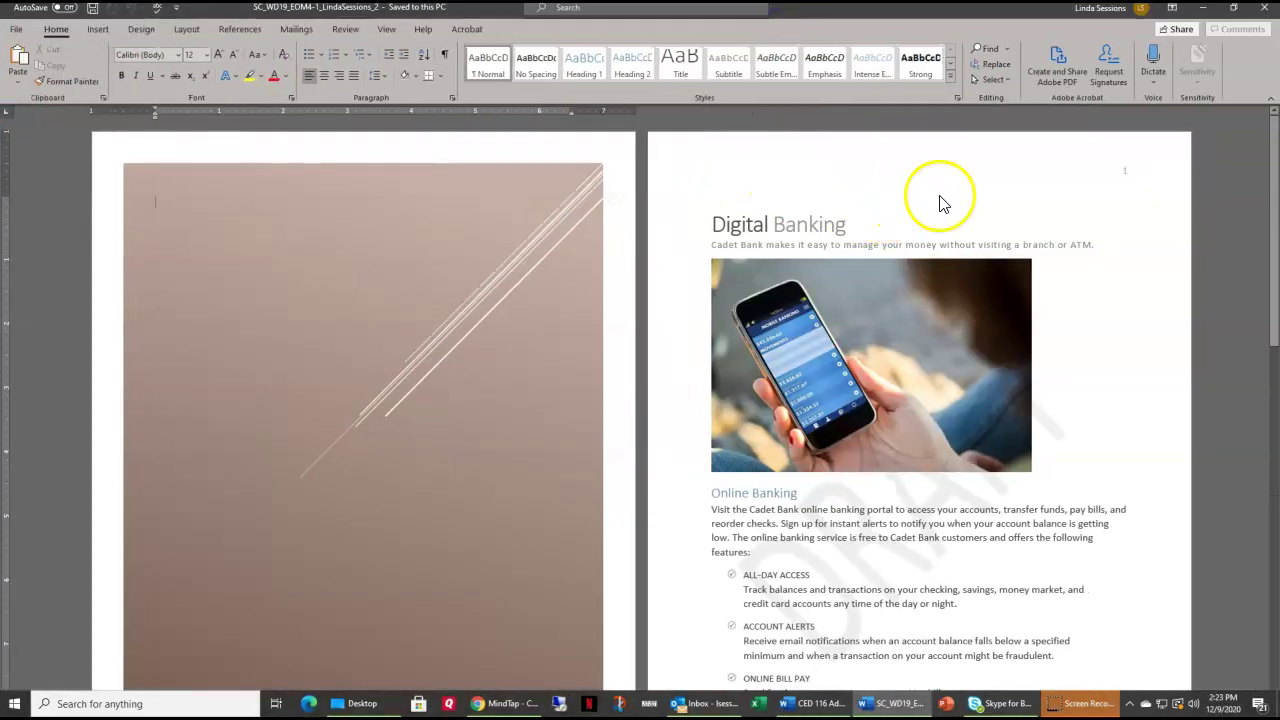
# Set the character spacing of the "Digital Banking" title to Expanded by 1 pt
pyautogui.click(728, 218)
pyautogui.moveTo(713, 224); pyautogui.dragTo(848, 224)
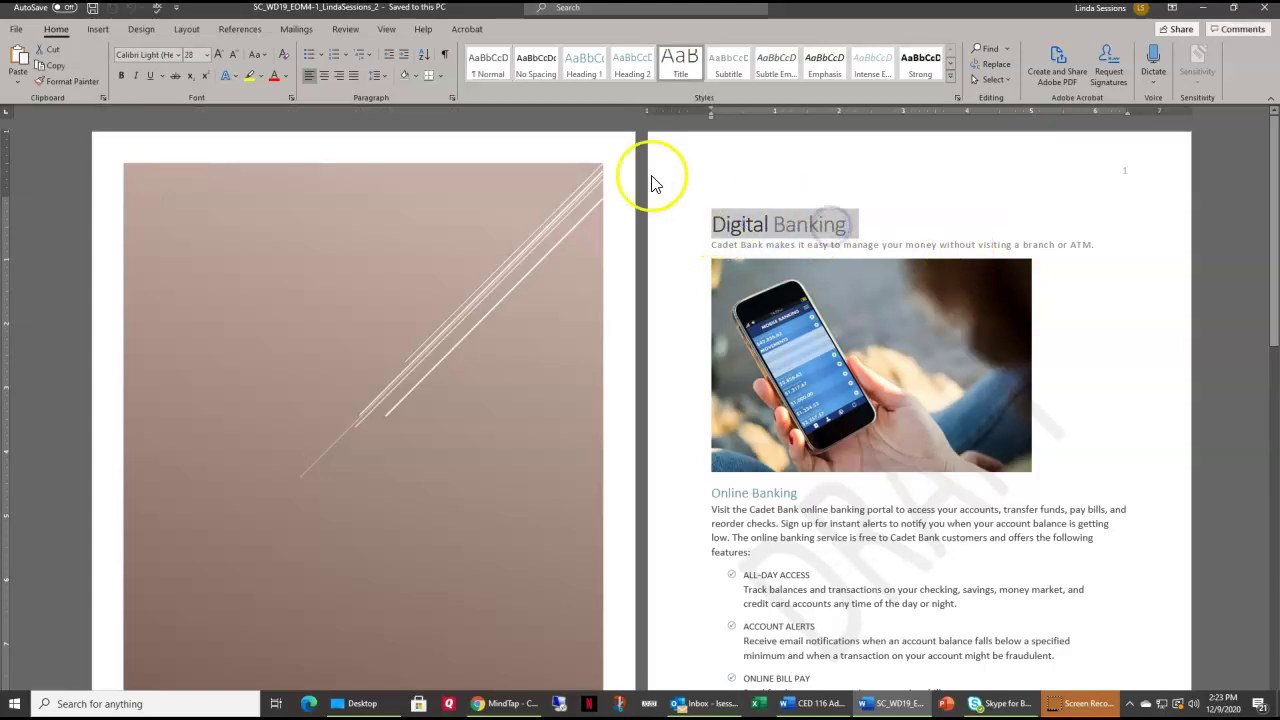
pyautogui.click(290, 97)
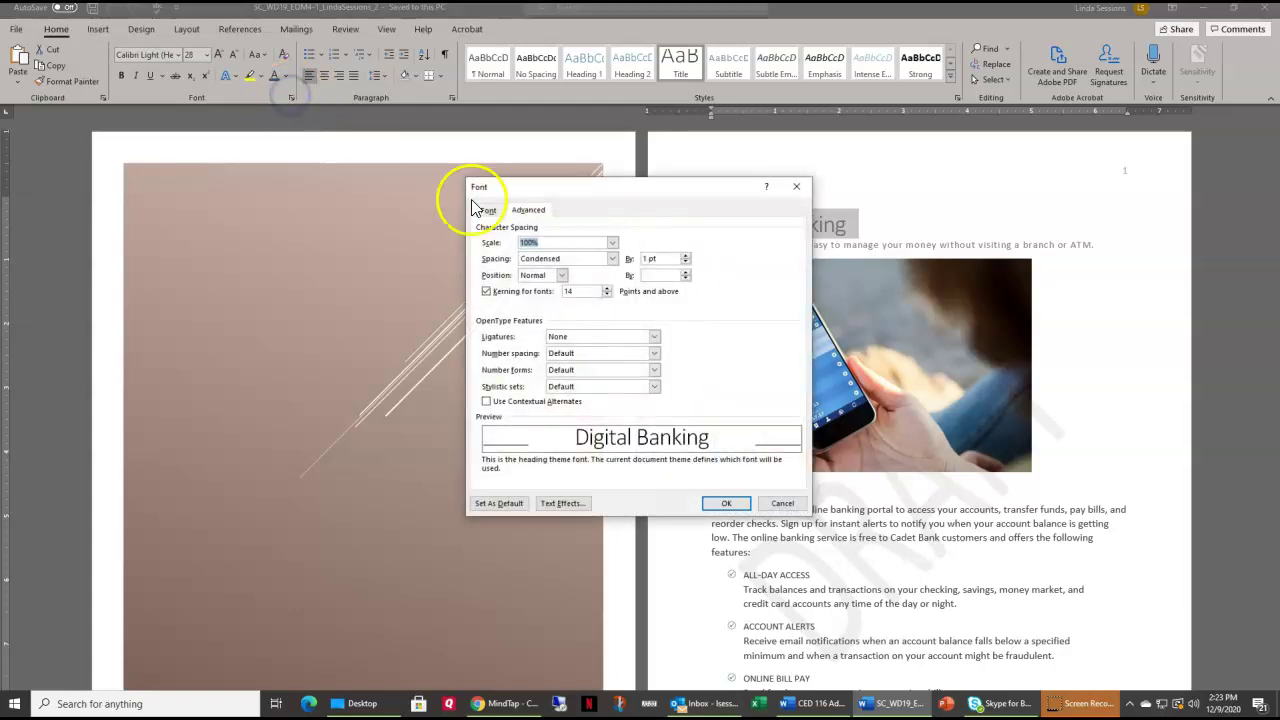
pyautogui.click(614, 259)
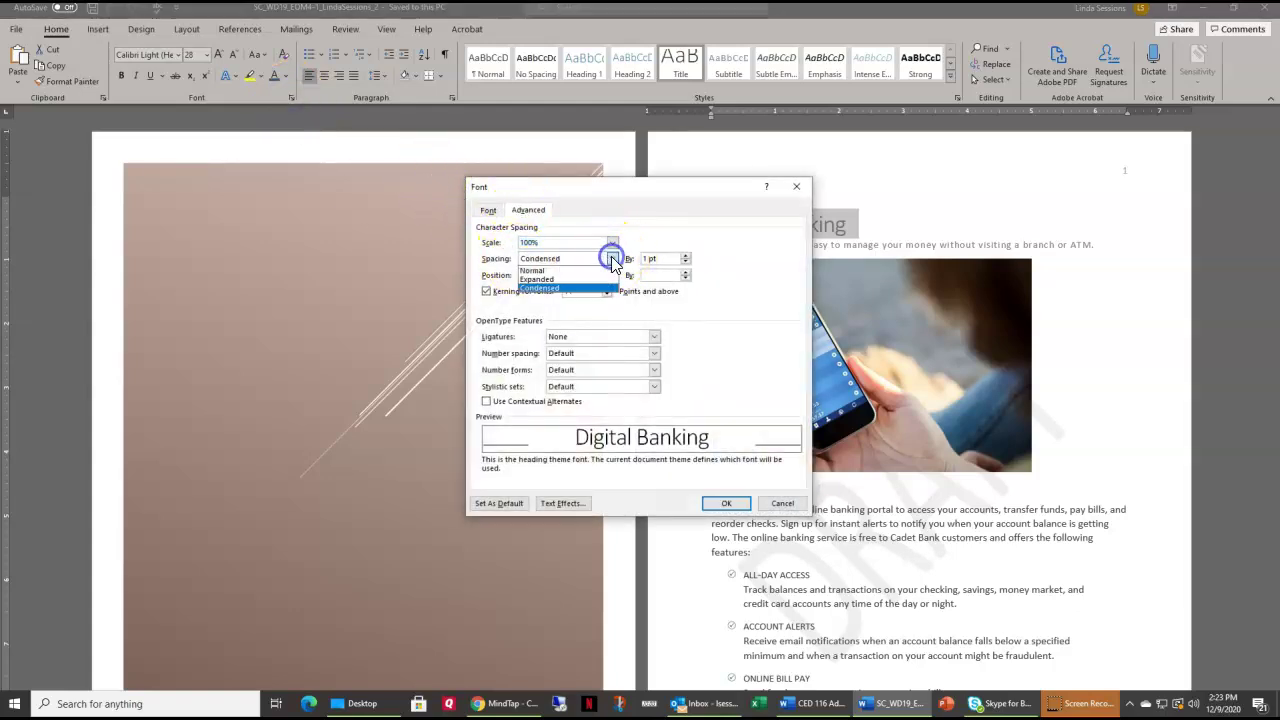
pyautogui.click(585, 280)
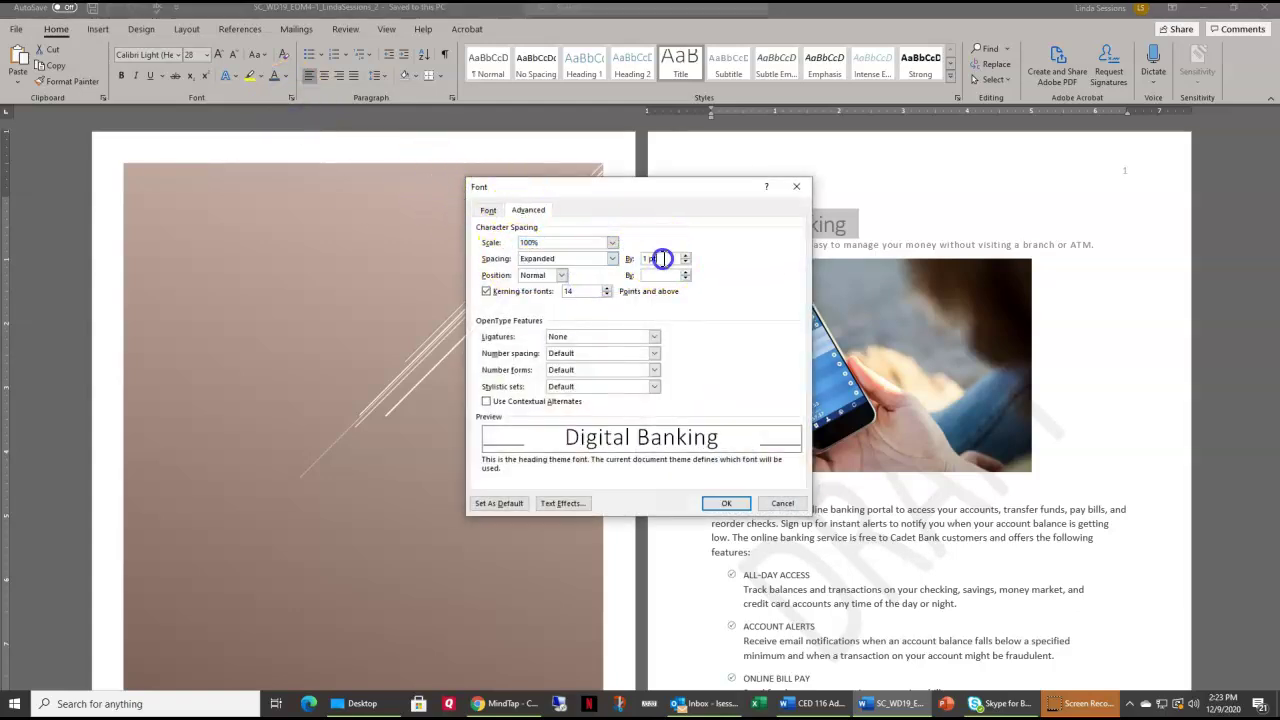
pyautogui.click(727, 503)
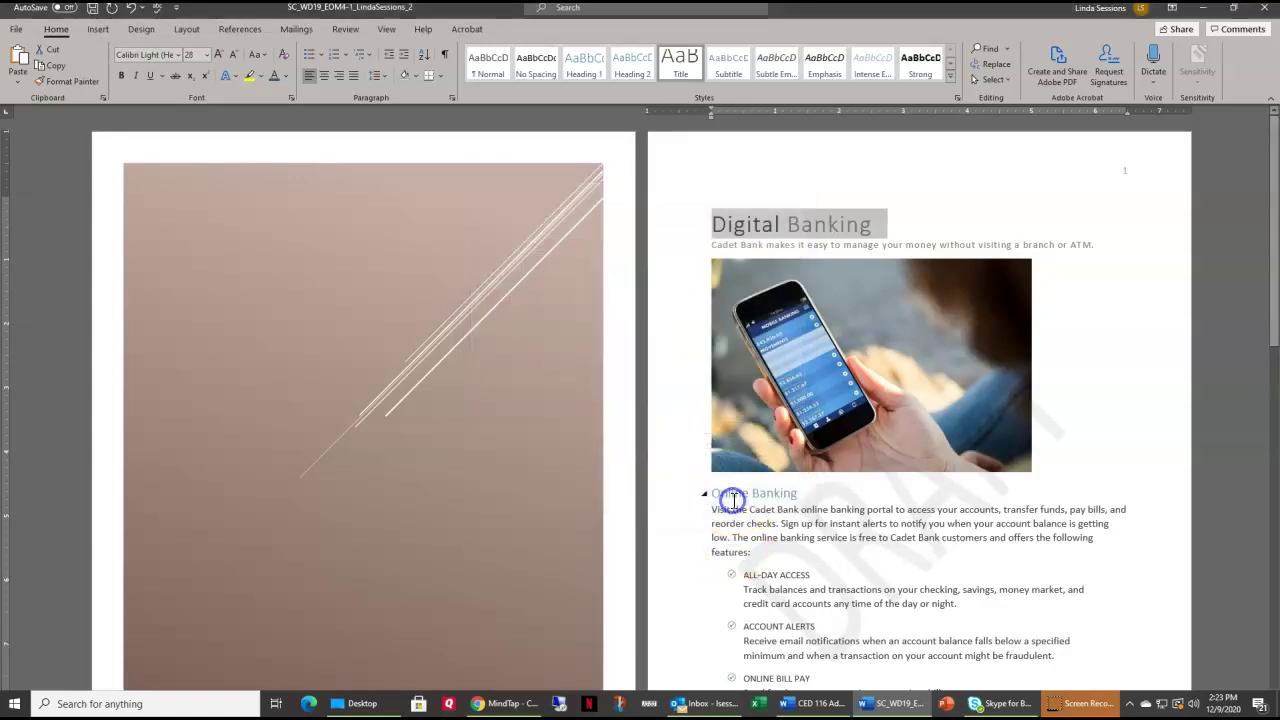
pyautogui.click(948, 222)
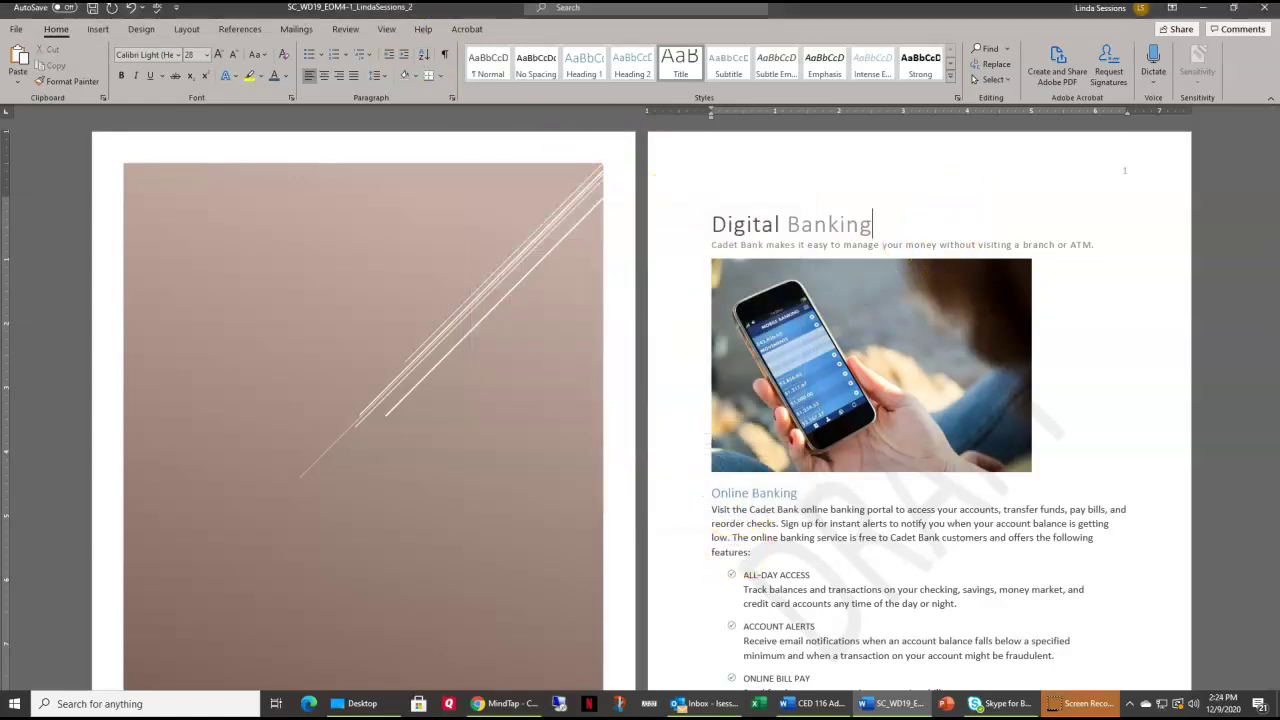
# Save and close the document, and close the Desktop folder window to return to MindTap in the browser
pyautogui.click(92, 8)
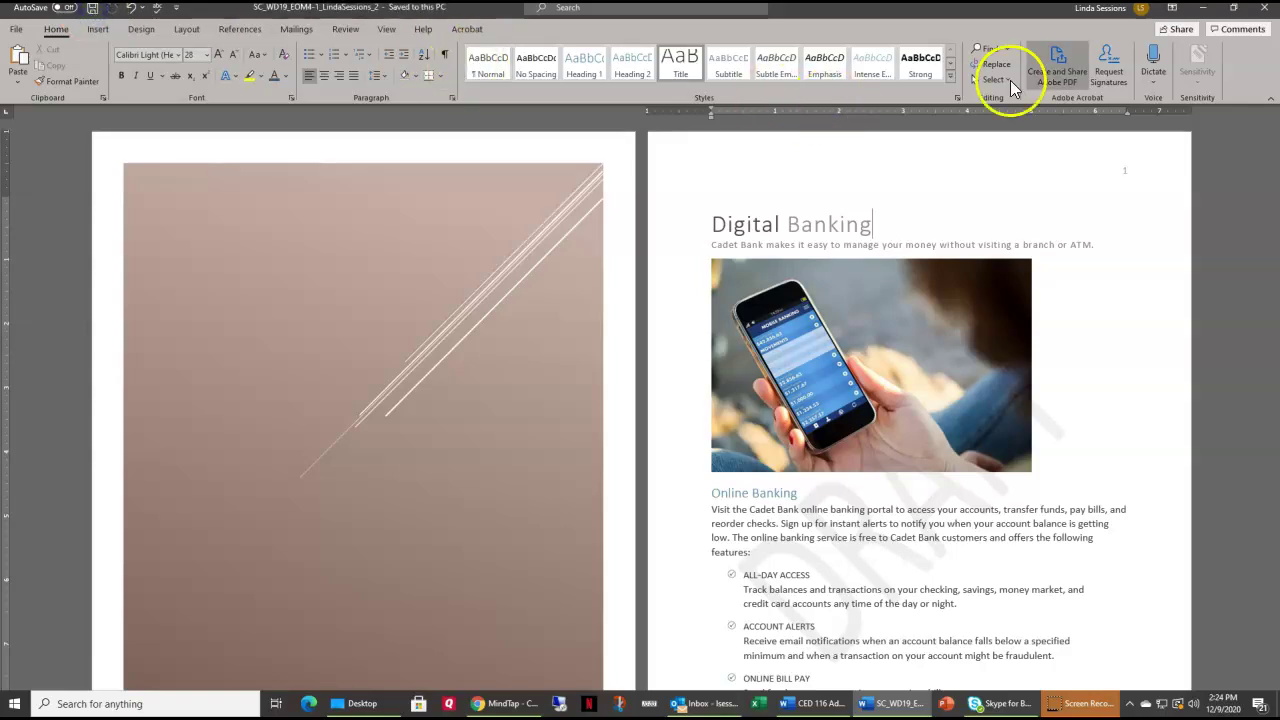
pyautogui.click(1266, 12)
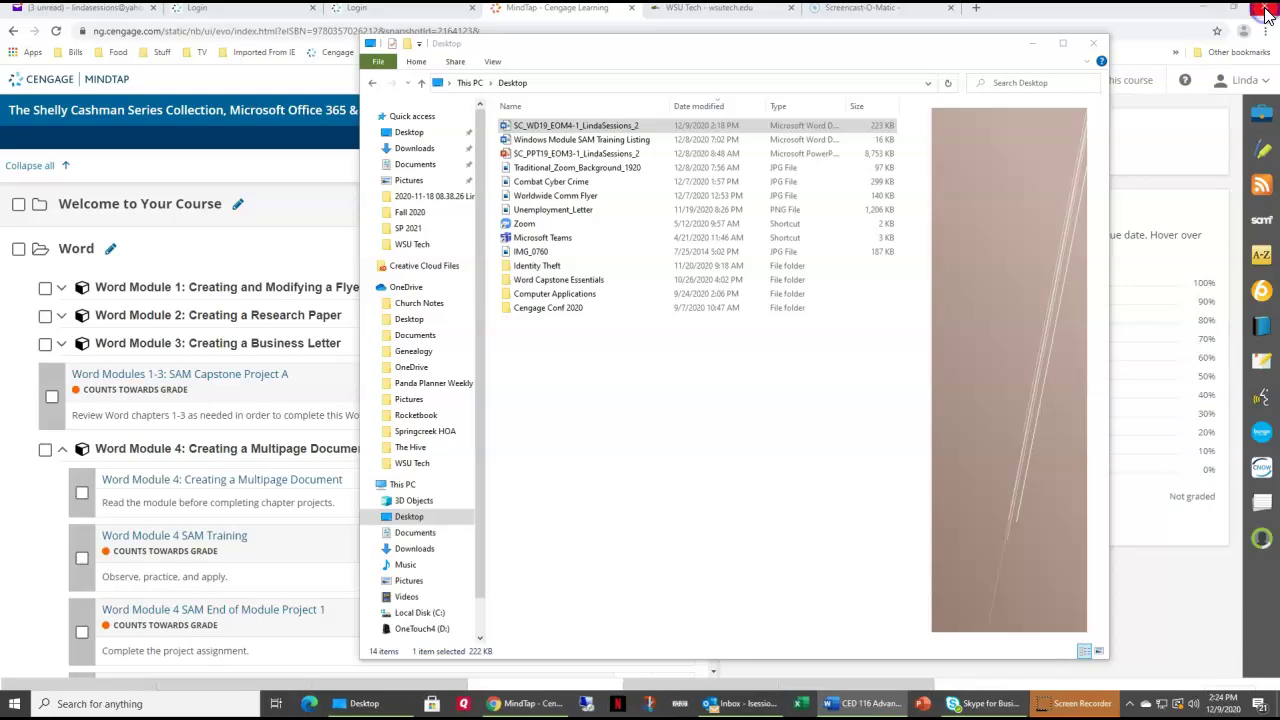
pyautogui.click(1096, 50)
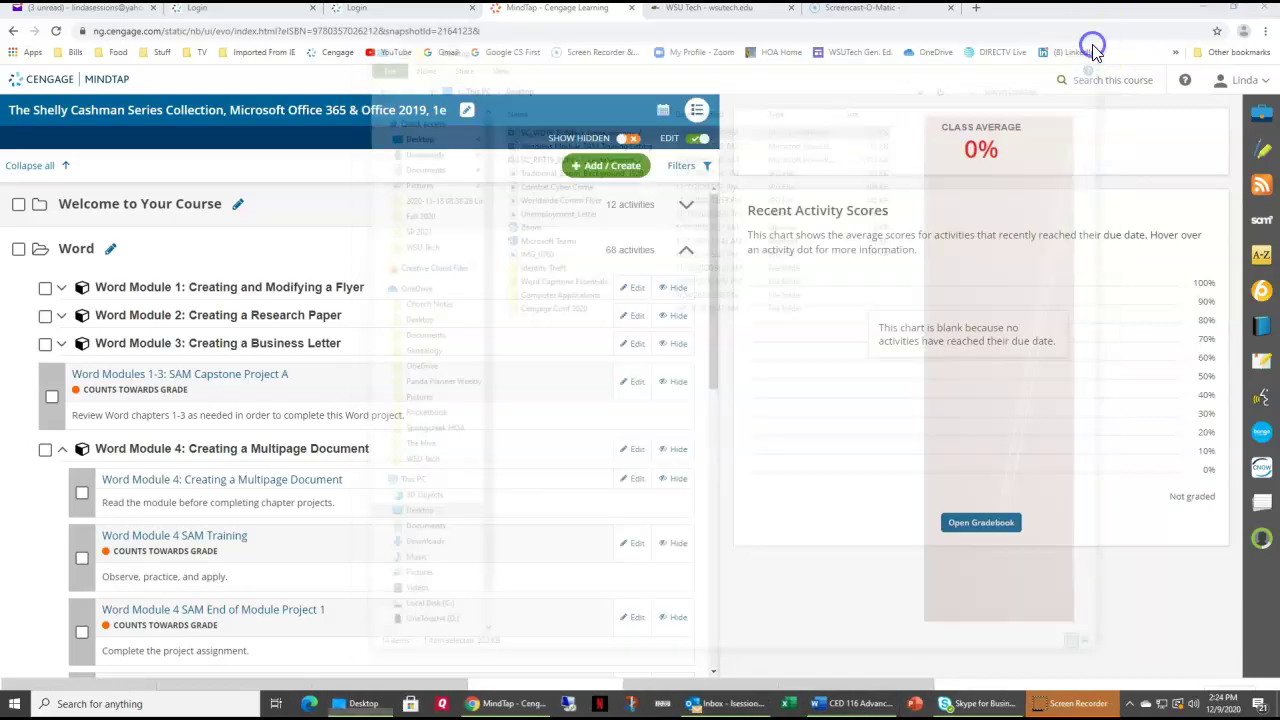
# Upload the SC_WD19_EOM4-1 document from the Desktop to Word Module 4 SAM End of Module Project 1 and submit it as the fourth attempt
pyautogui.click(145, 614)
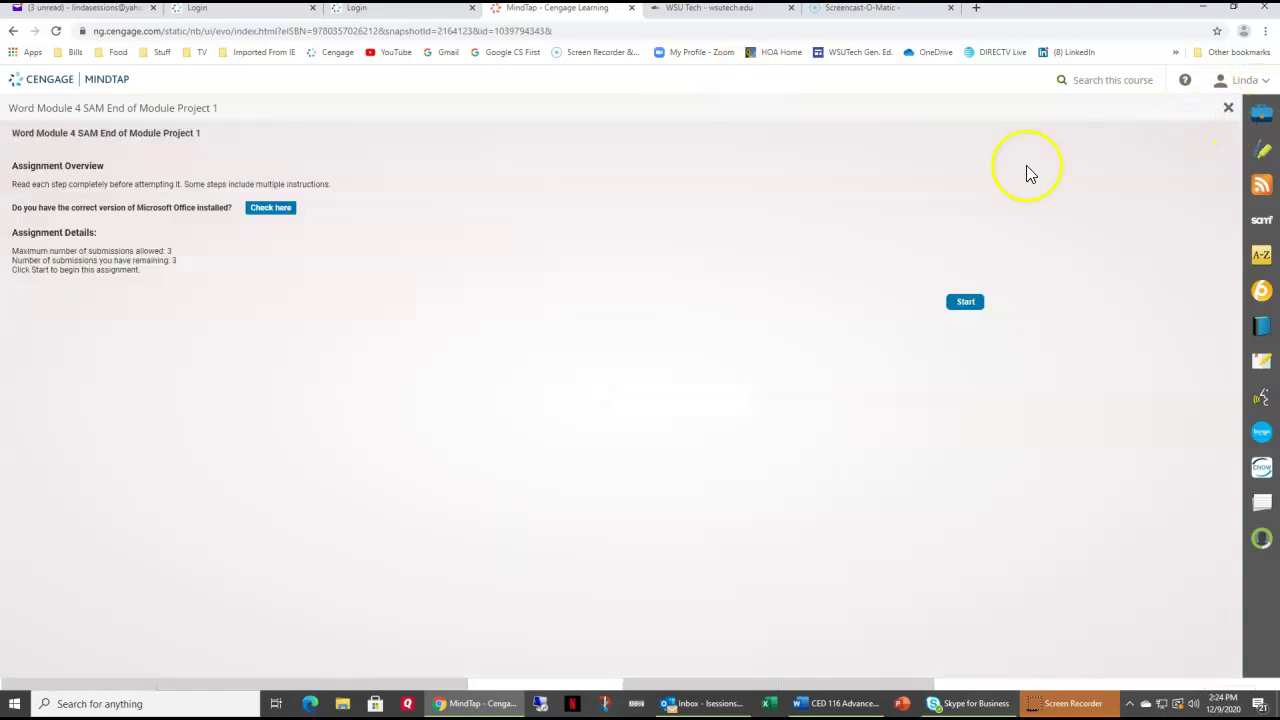
pyautogui.click(972, 303)
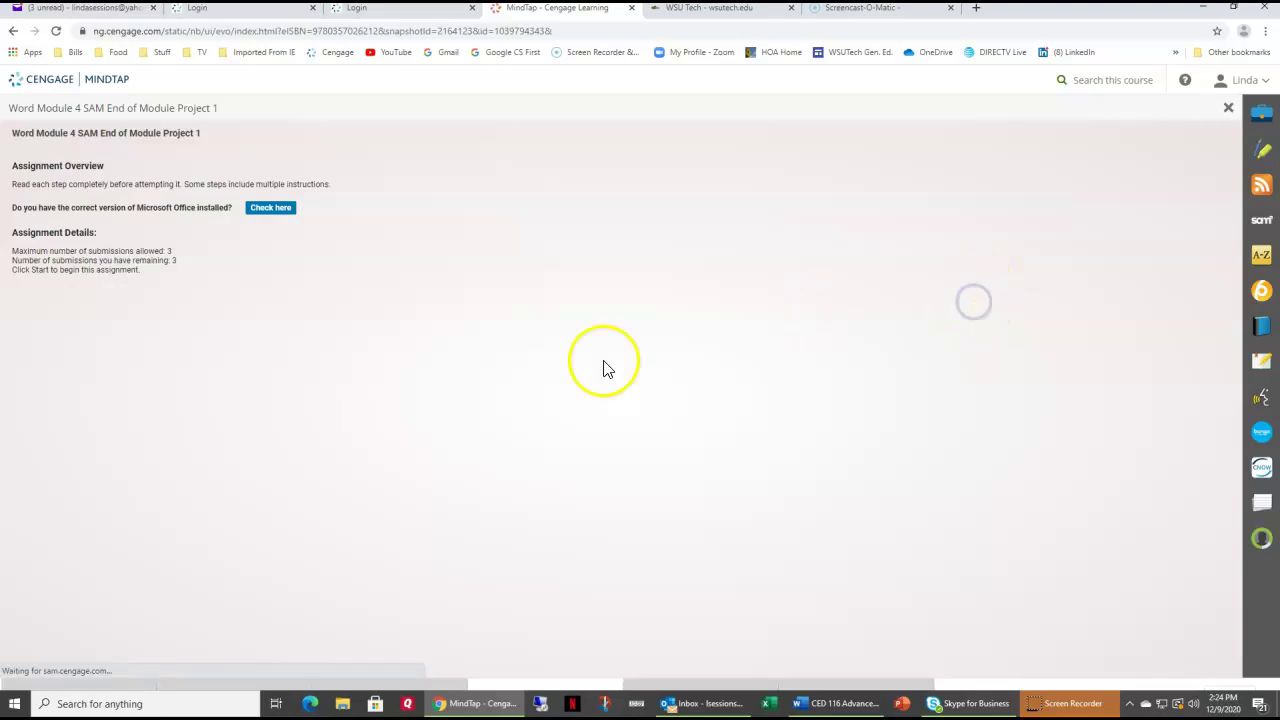
pyautogui.click(466, 388)
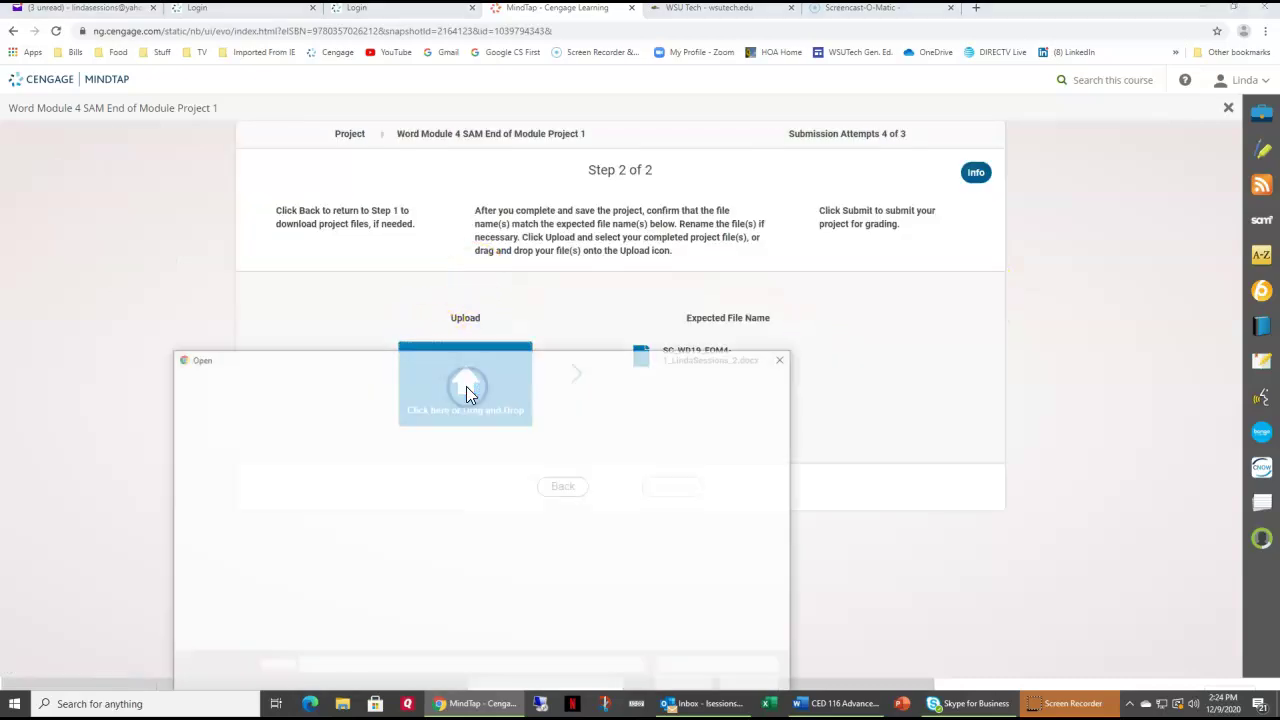
pyautogui.click(323, 470)
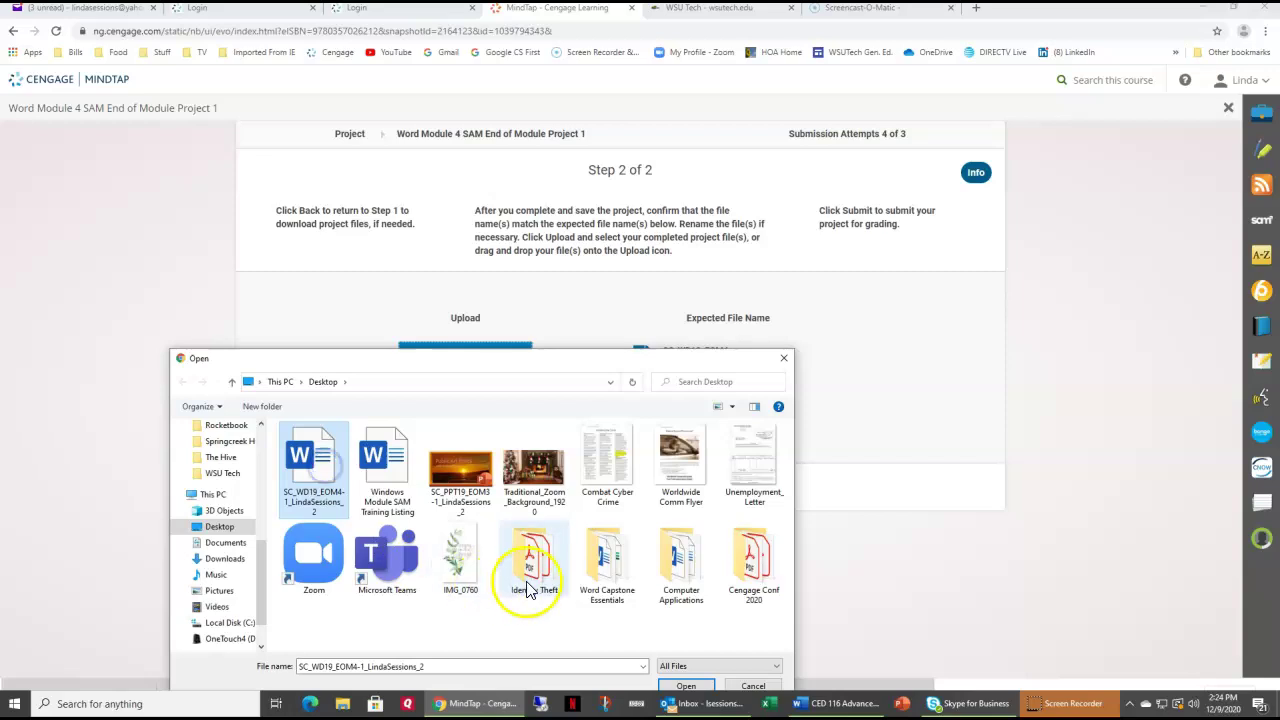
pyautogui.click(688, 685)
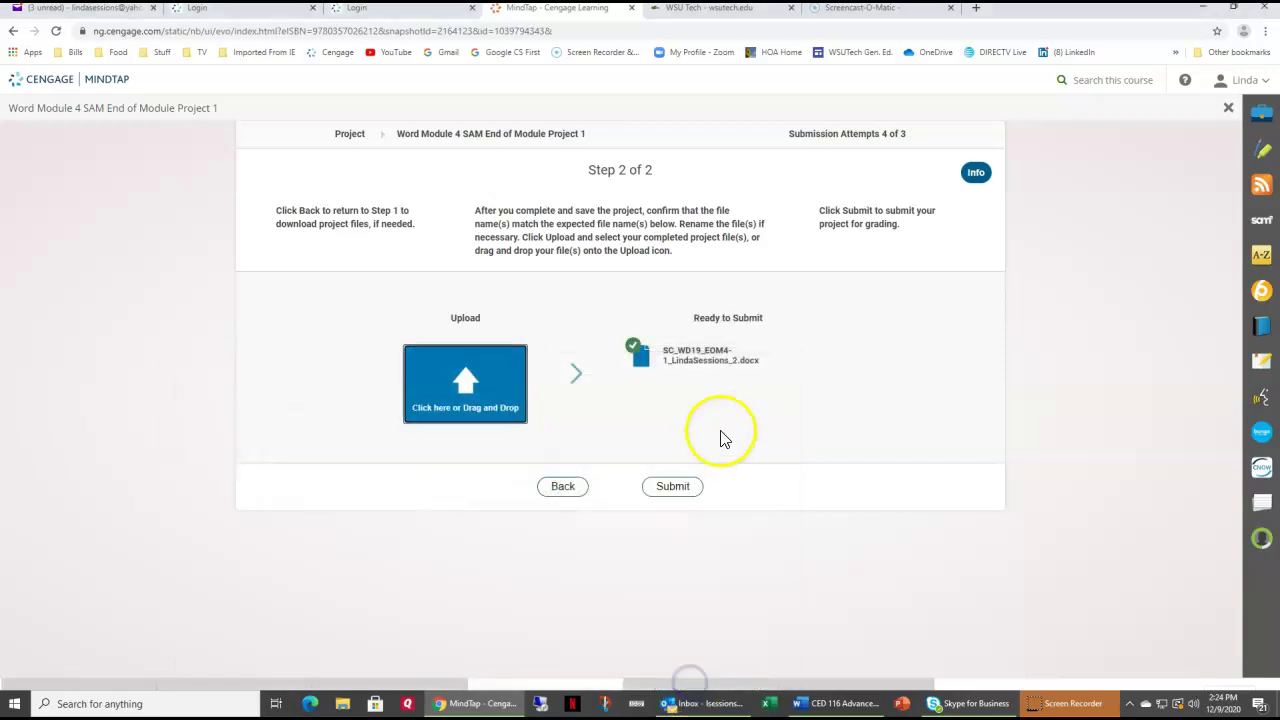
pyautogui.click(668, 489)
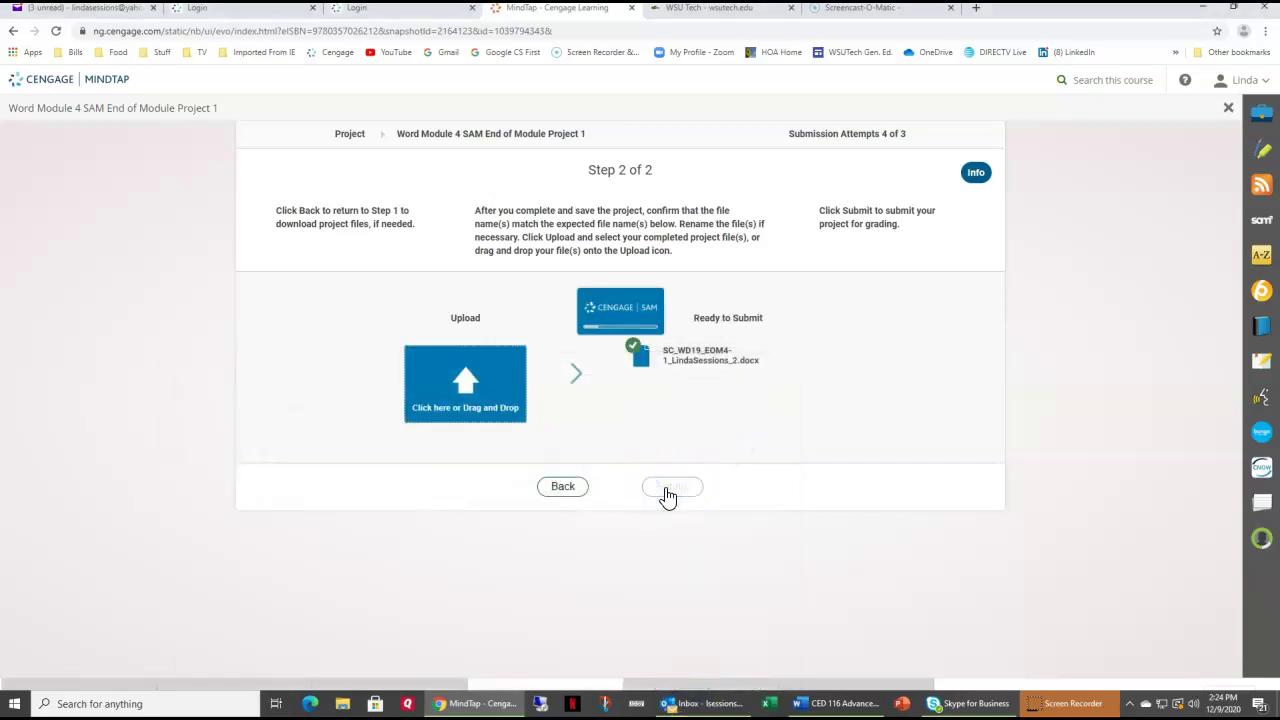
# Open the grading report for the fourth submission and check the score and the title's character spacing result
pyautogui.click(621, 384)
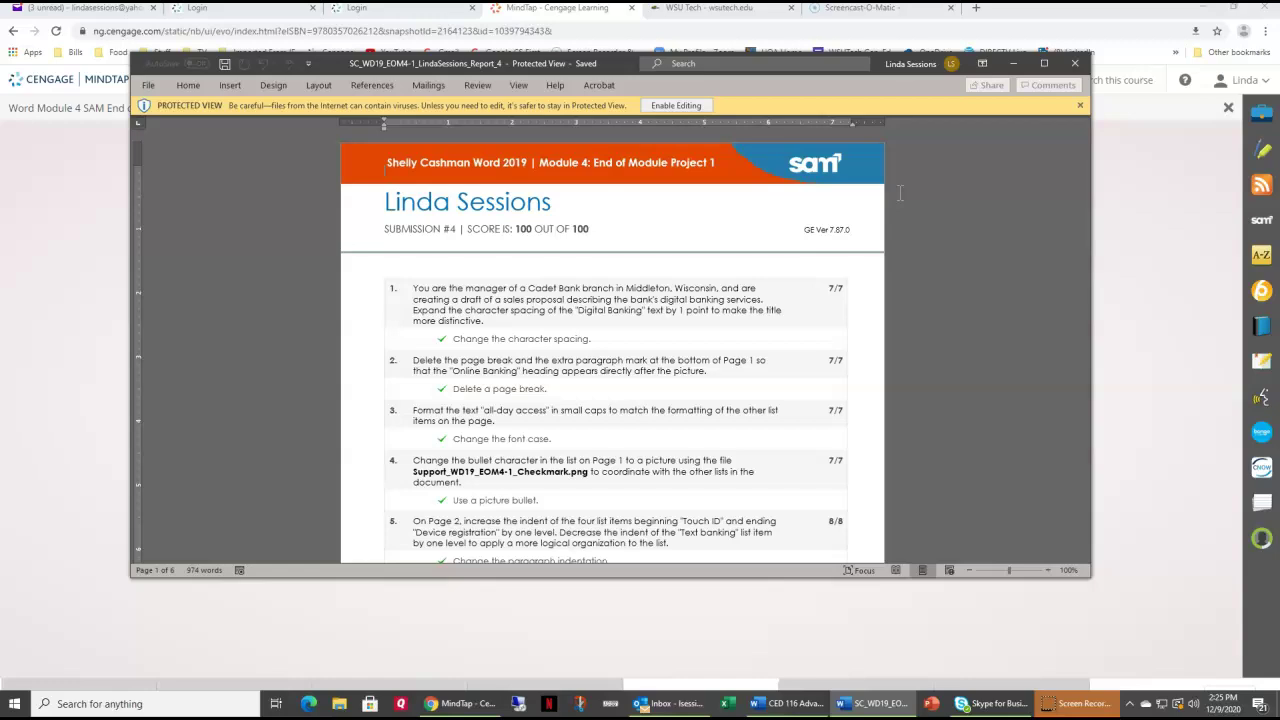
pyautogui.click(918, 258)
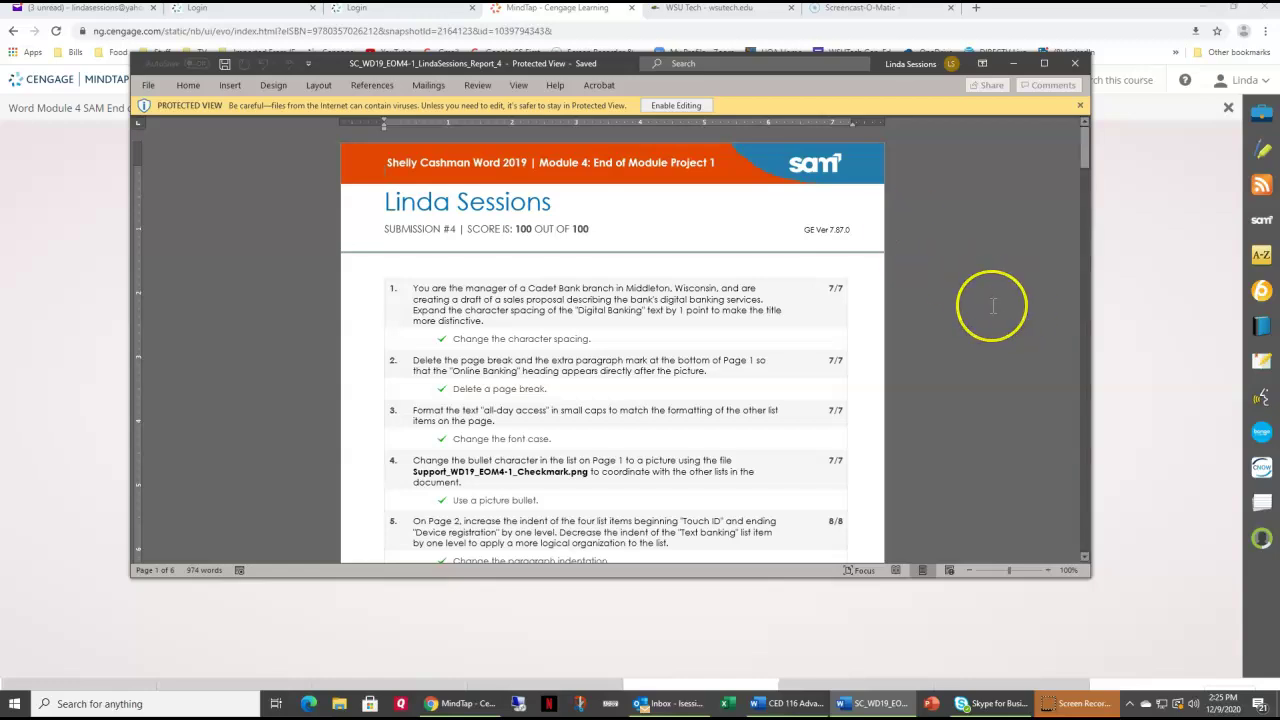